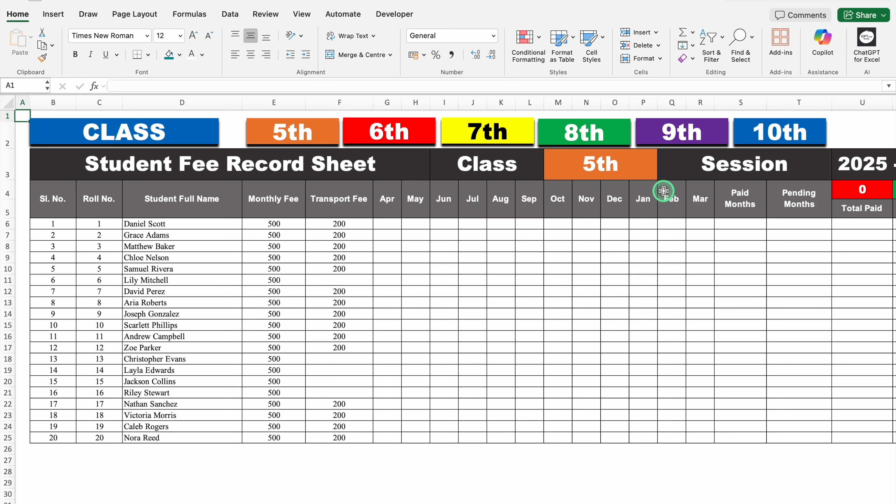
# Set the first student's fee status to Paid for April and Due for May
pyautogui.click(390, 222)
pyautogui.click(407, 224)
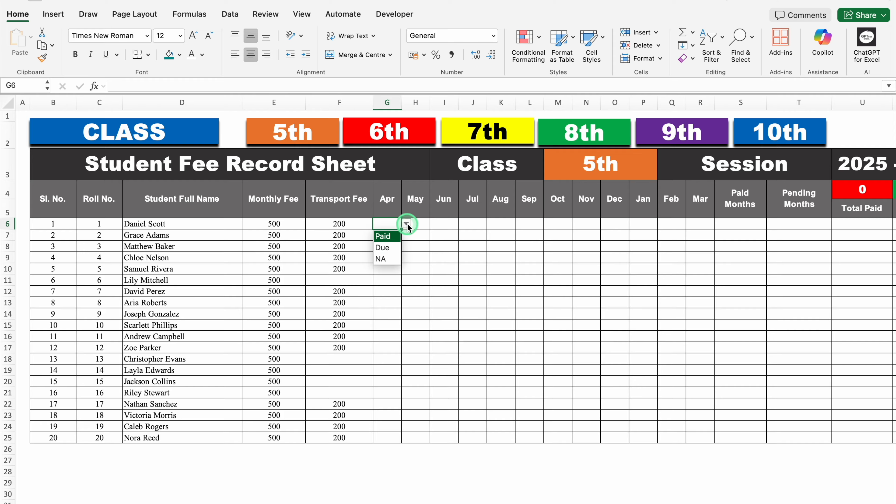
pyautogui.click(390, 237)
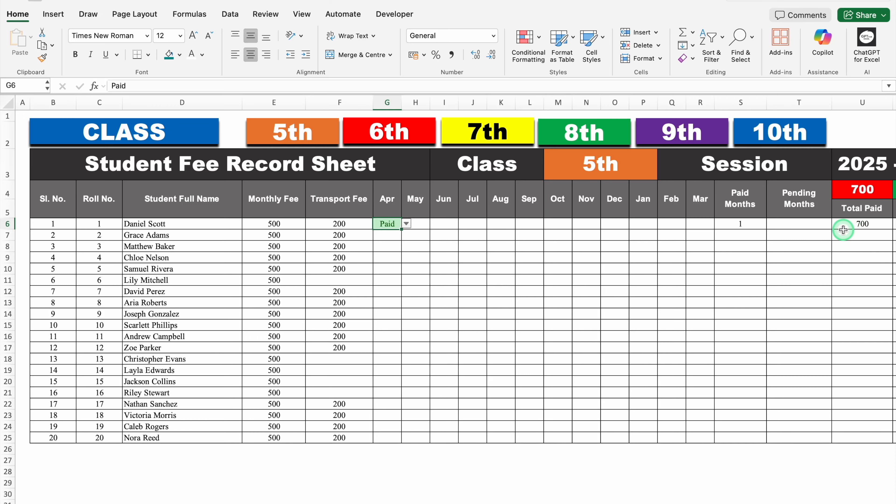
pyautogui.click(422, 224)
pyautogui.click(435, 224)
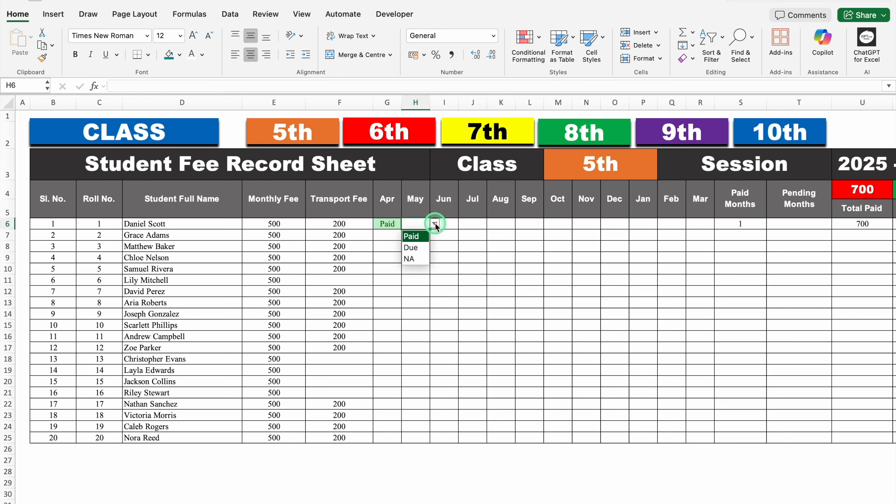
pyautogui.click(422, 247)
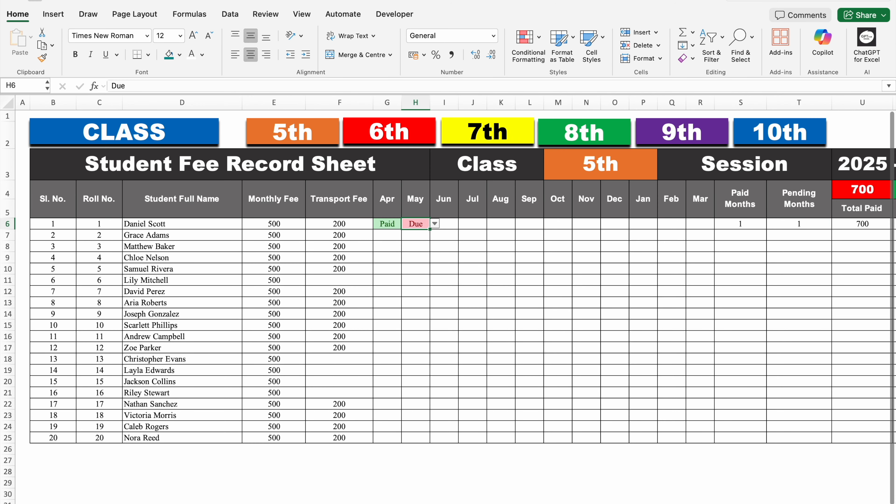
# Set the first student's June fee status to NA
pyautogui.hscroll(3, 666, 499)
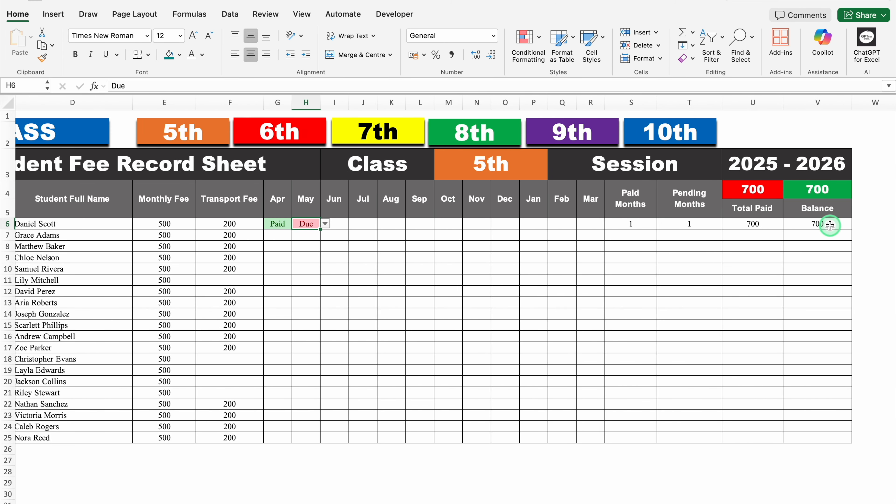
pyautogui.click(337, 224)
pyautogui.click(354, 223)
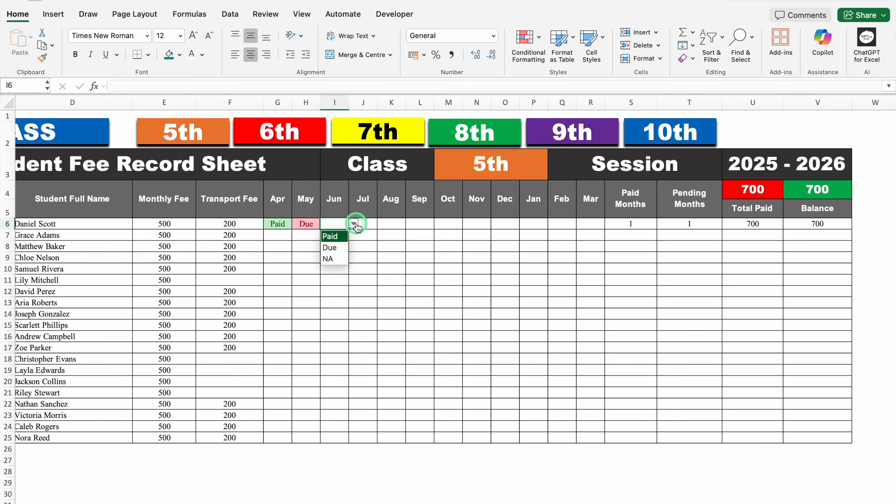
pyautogui.click(342, 257)
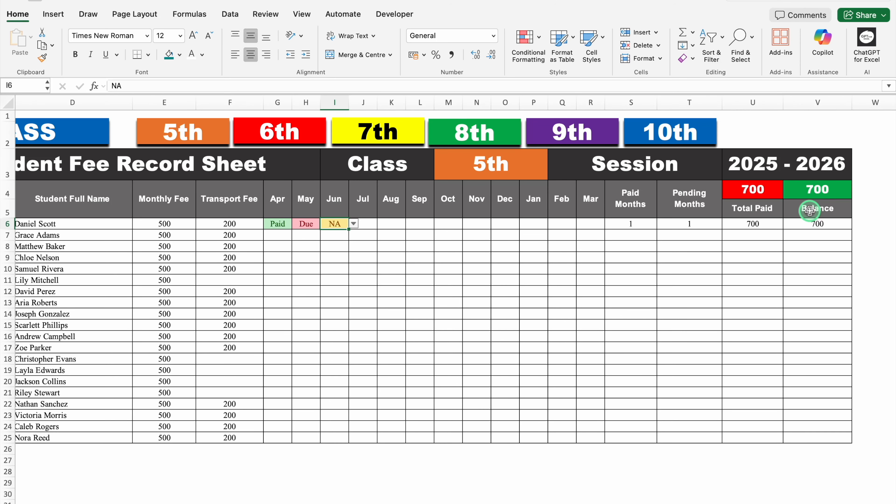
# View the fee record sheets for classes 5th, 6th and 7th, and return to 5th
pyautogui.hscroll(-5, 293, 498)
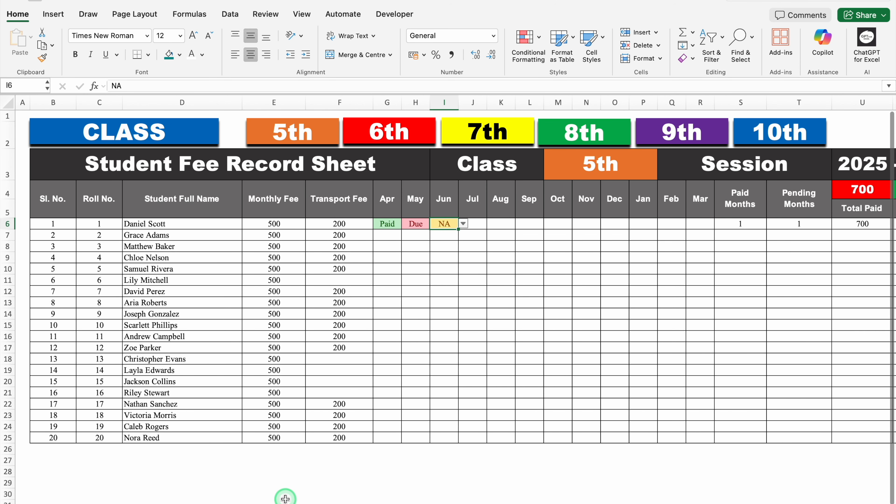
pyautogui.click(289, 131)
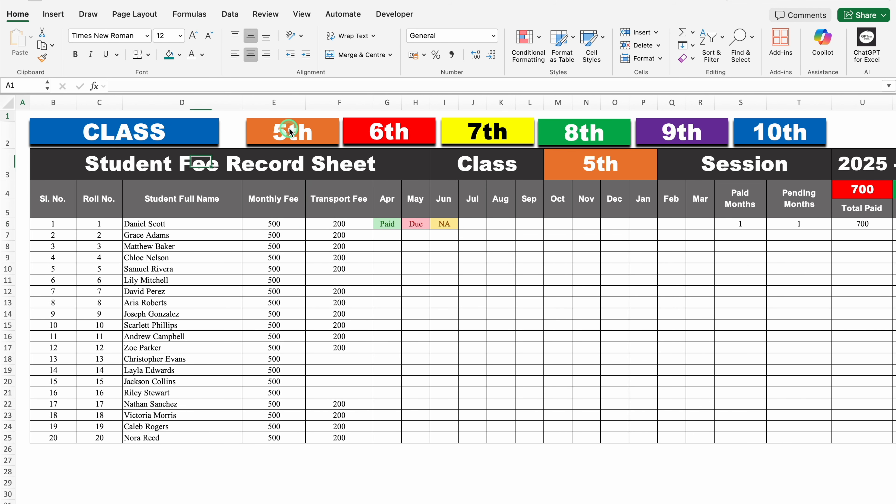
pyautogui.click(374, 127)
pyautogui.click(465, 135)
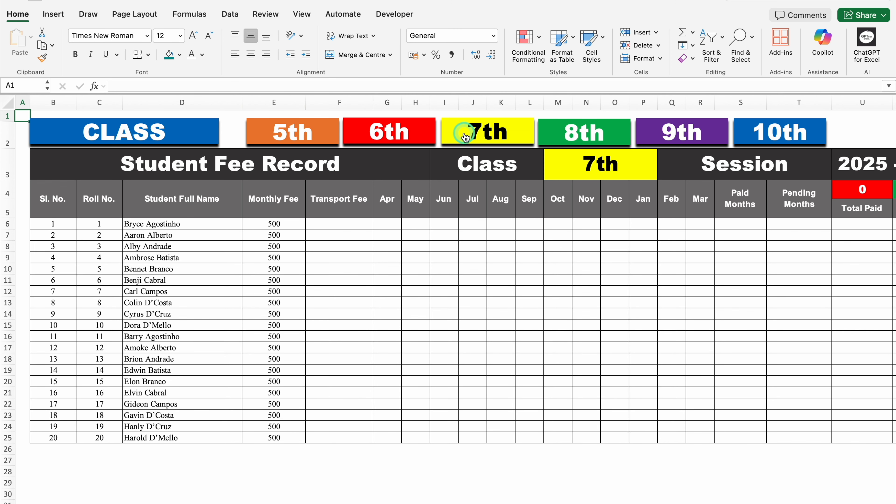
pyautogui.click(305, 135)
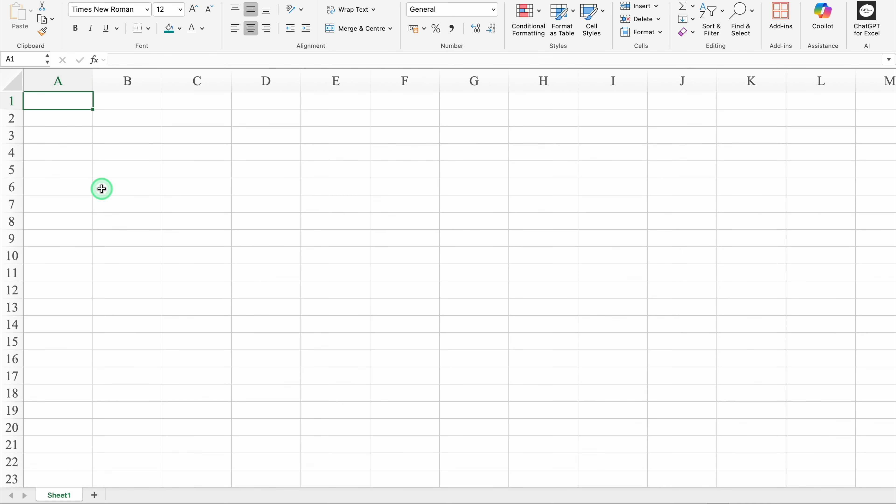
# Rename Sheet1 of the blank workbook as Class 5th and narrow column A to a thin margin
pyautogui.doubleClick(60, 495)
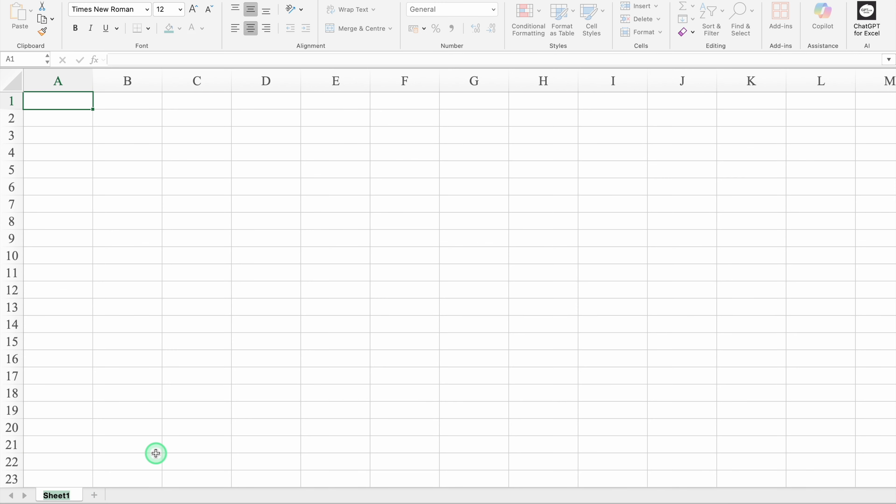
pyautogui.write('Class 5th')
pyautogui.click(64, 96)
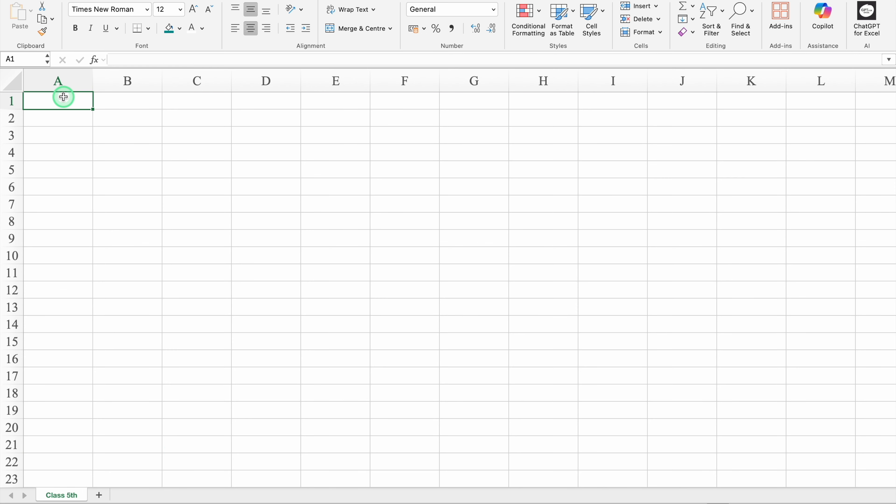
pyautogui.moveTo(92, 81); pyautogui.dragTo(34, 92)
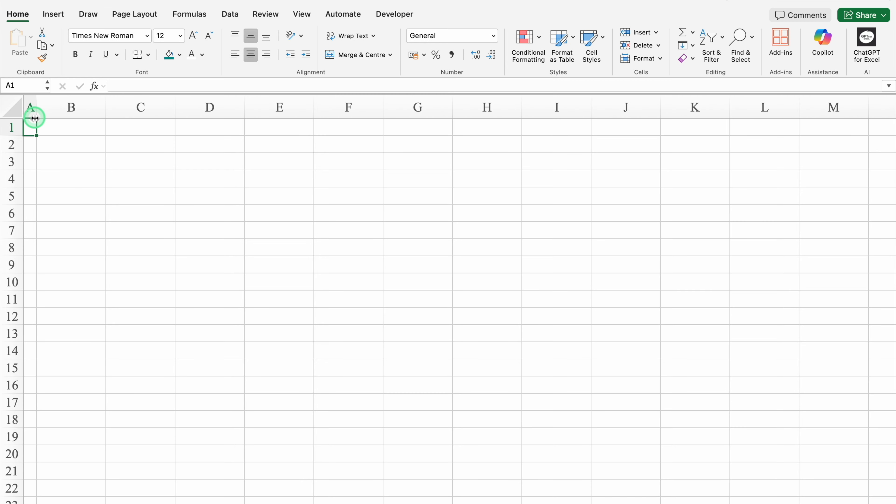
# Merge and centre cells B4:B5 and fill the merged cell with teal
pyautogui.click(76, 177)
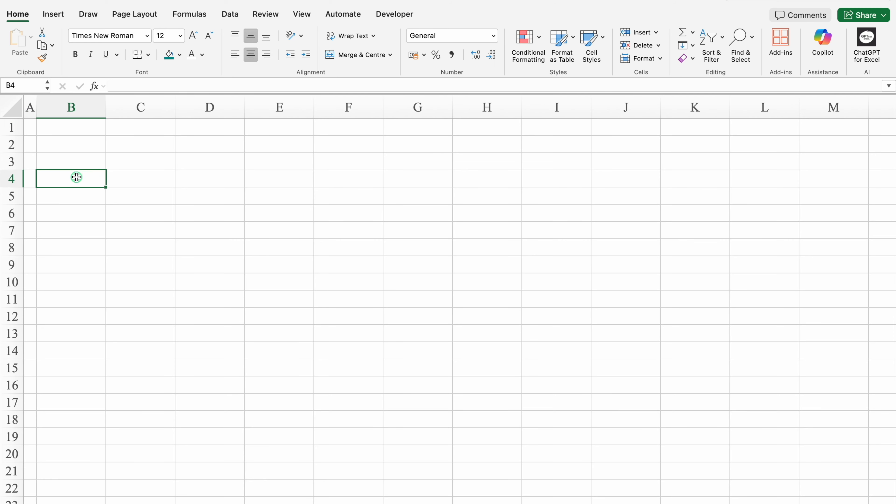
pyautogui.moveTo(77, 177); pyautogui.dragTo(78, 193)
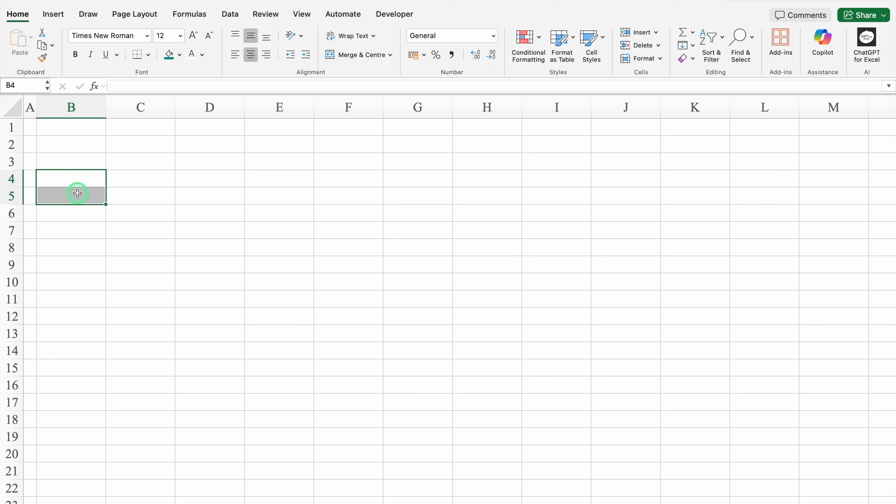
pyautogui.click(344, 55)
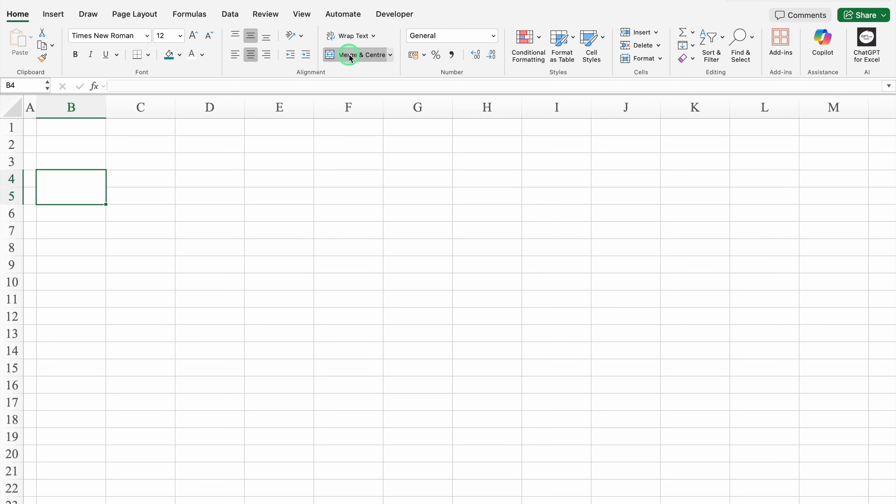
pyautogui.click(170, 55)
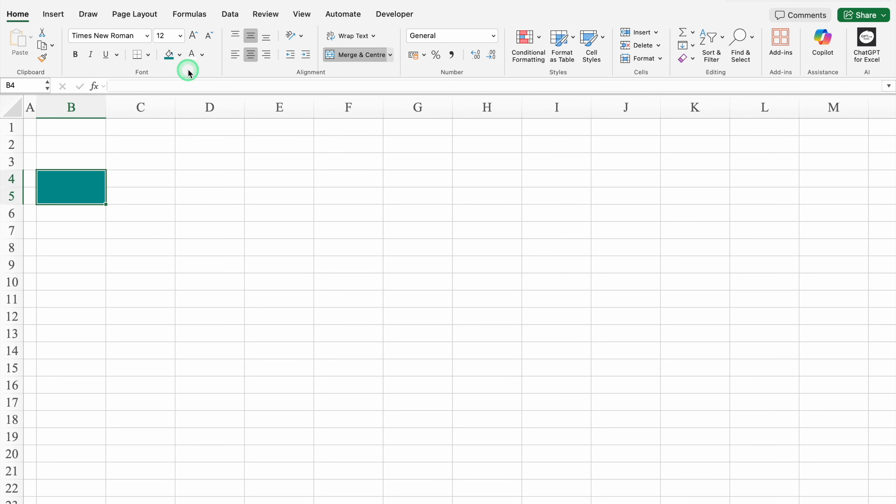
# Apply all borders to the merged header cell and extend its formatting across to column G
pyautogui.click(149, 55)
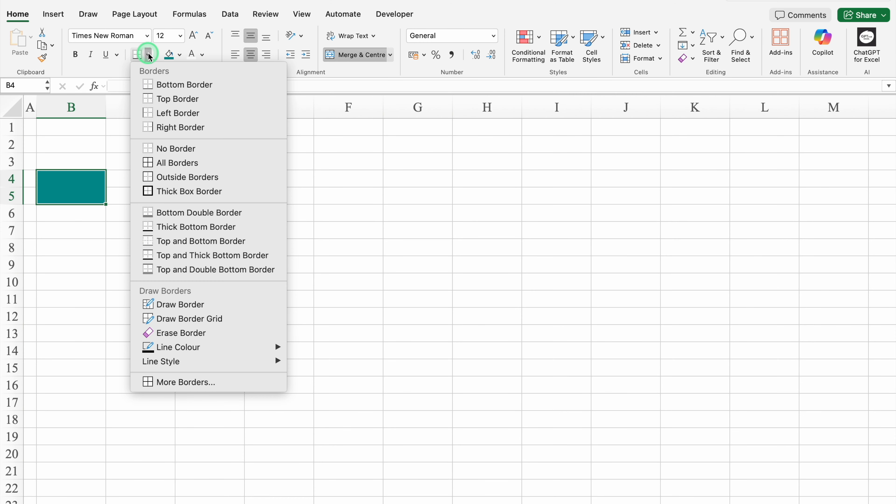
pyautogui.click(172, 163)
pyautogui.moveTo(106, 205); pyautogui.dragTo(448, 206)
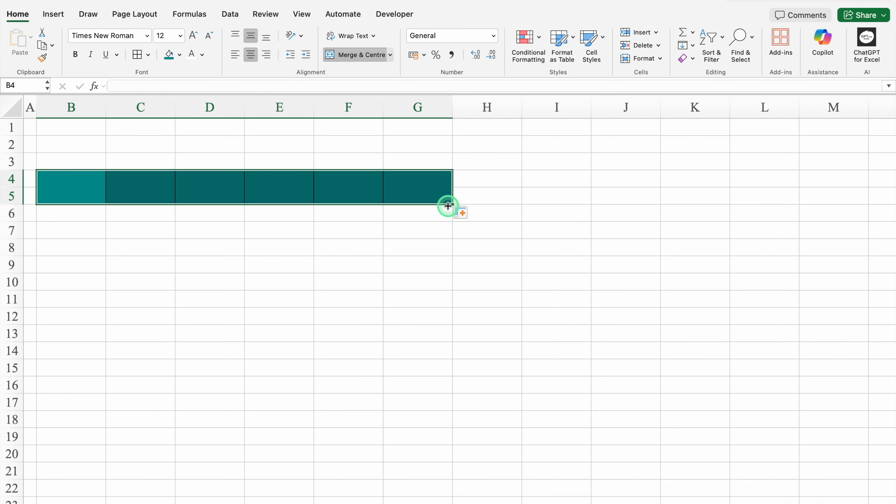
# Enter the header "Sl. No." in B4 and widen column C to about twice its width
pyautogui.click(89, 188)
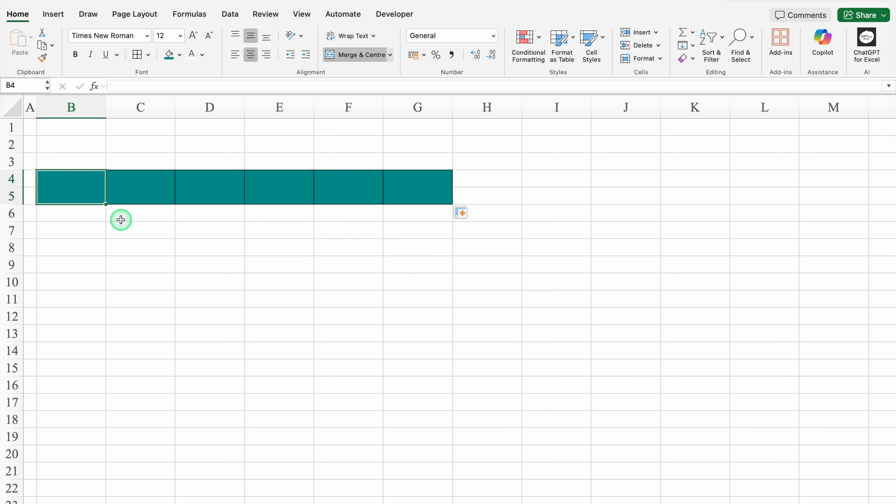
pyautogui.write('Sl. No.')
pyautogui.press('Tab')
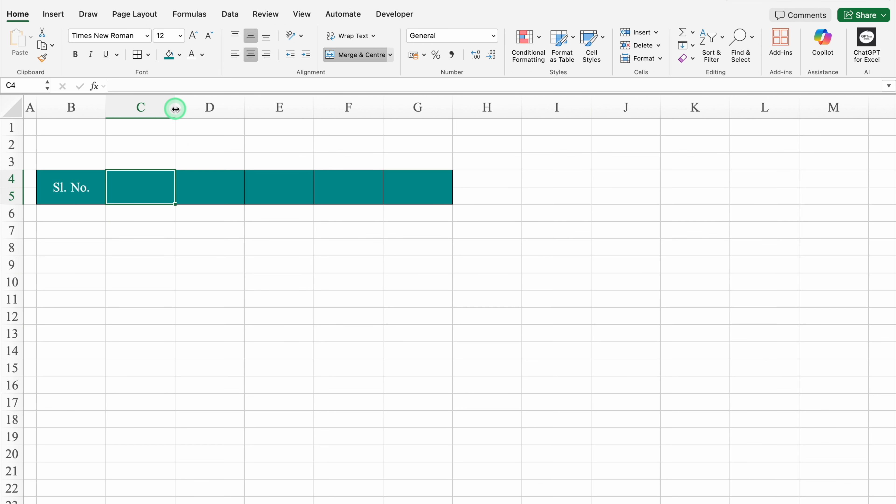
pyautogui.moveTo(176, 109); pyautogui.dragTo(243, 119)
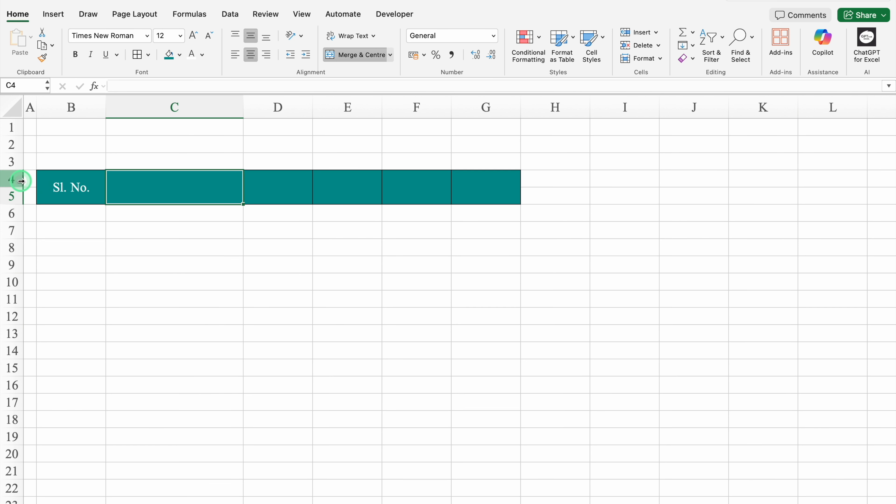
# Format rows 4 and 5 with the Arial Bold font and wrapped text
pyautogui.moveTo(10, 178); pyautogui.dragTo(12, 194)
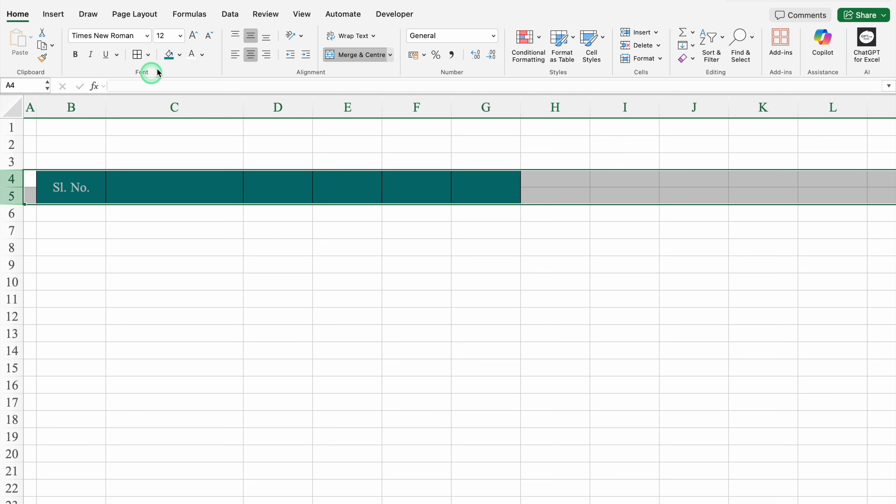
pyautogui.click(147, 36)
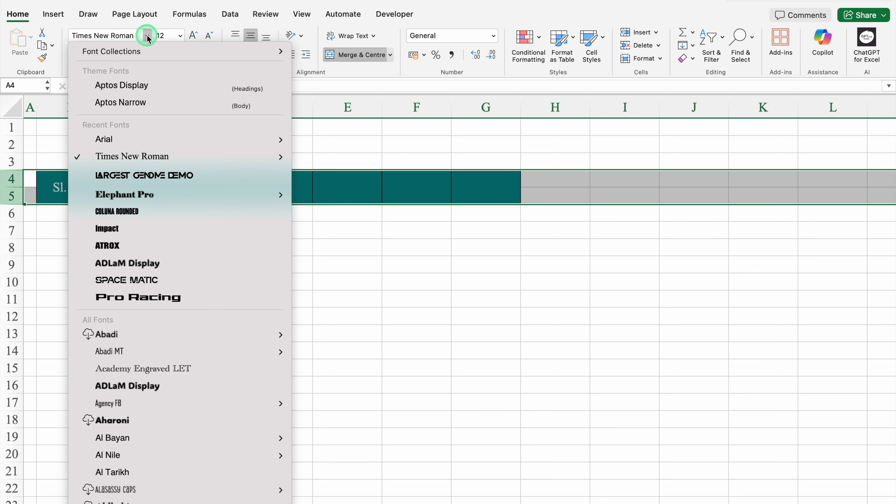
pyautogui.moveTo(155, 141)
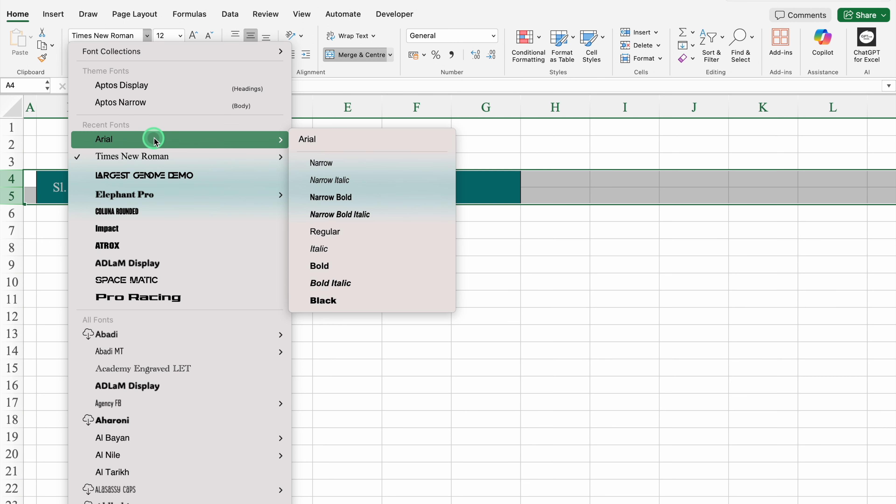
pyautogui.click(340, 263)
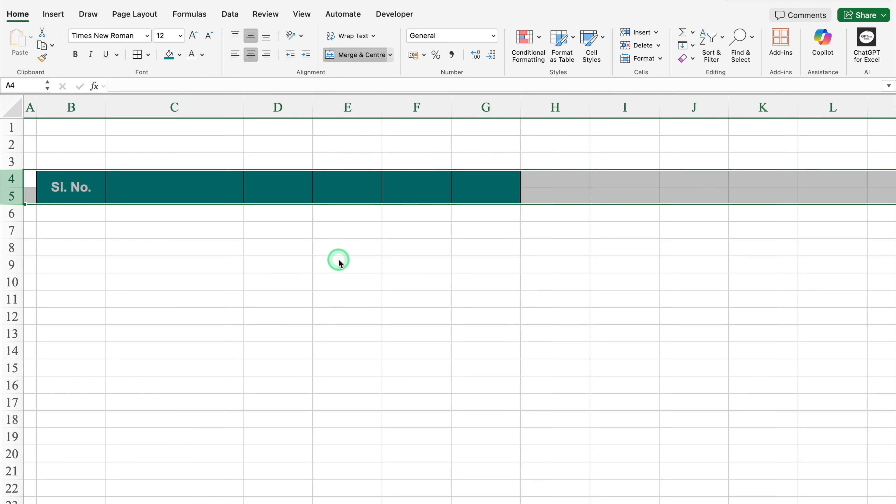
pyautogui.click(347, 37)
# Enter the headers "Student Full Name", "Monthly Fee" and "Transport Fee" in C4, D4 and E4
pyautogui.click(233, 192)
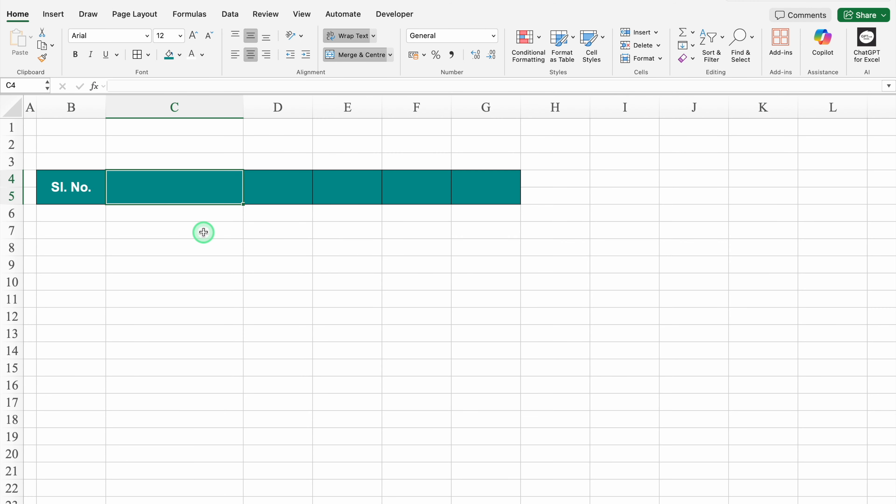
pyautogui.write('Student Full Name')
pyautogui.press('Tab')
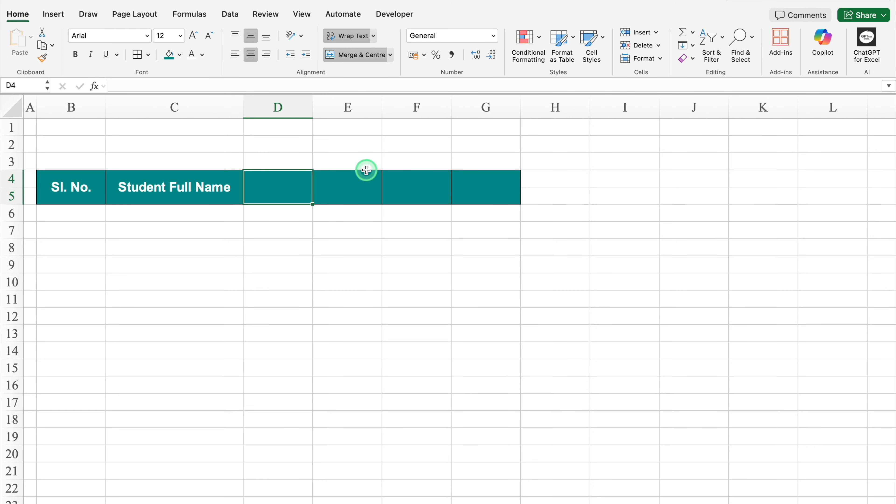
pyautogui.write('Monthly Fee')
pyautogui.press('Tab')
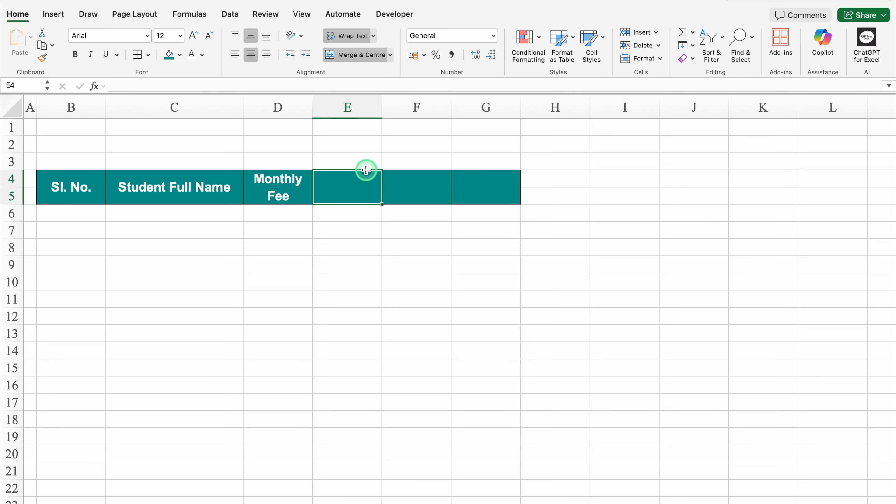
pyautogui.write('Transport Fee')
pyautogui.press('Tab')
pyautogui.press('Left')
# Insert a new column before the Student Full Name column
pyautogui.click(155, 108)
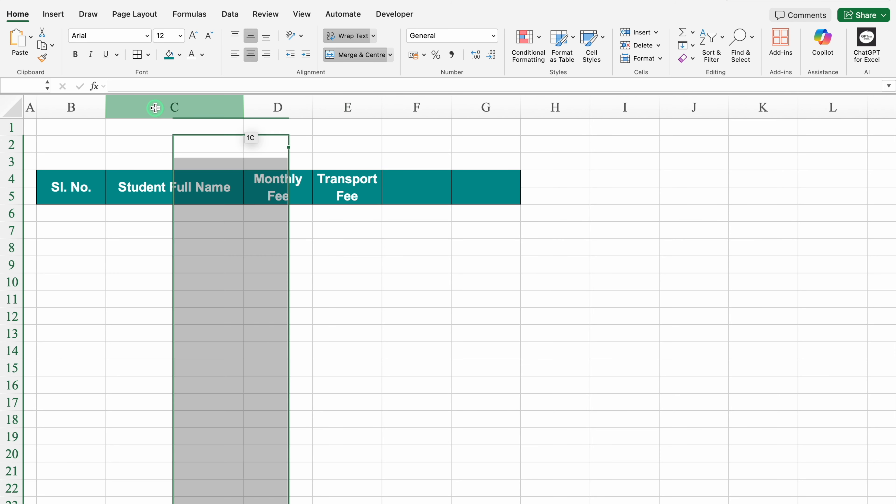
pyautogui.rightClick(155, 108)
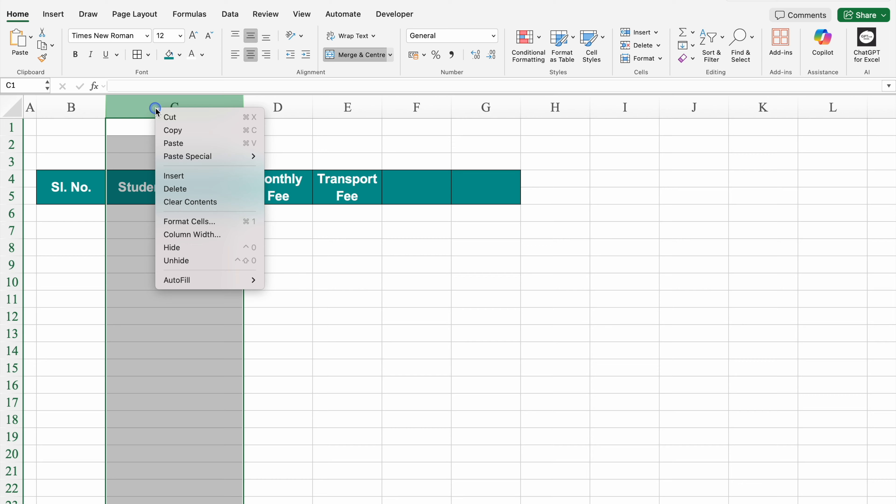
pyautogui.click(189, 179)
# Fill the Sl. No. header cell across to C4 and change its text to "Roll No."
pyautogui.click(103, 194)
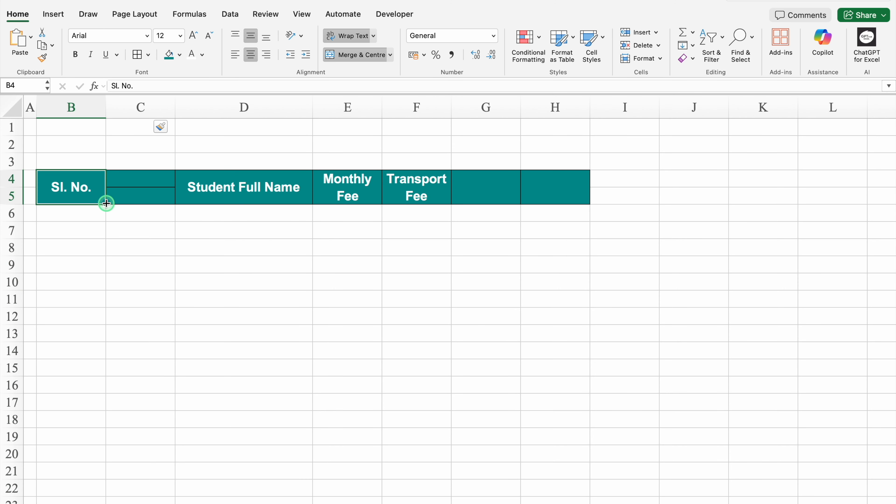
pyautogui.moveTo(106, 203); pyautogui.dragTo(156, 198)
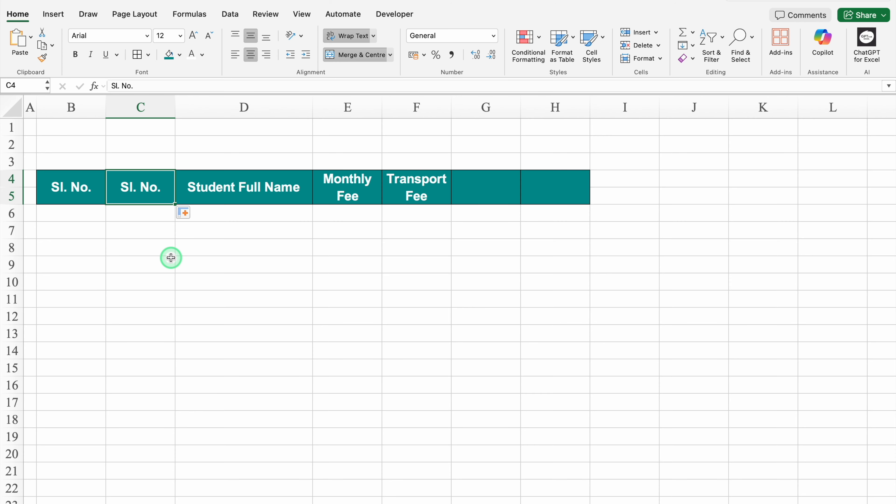
pyautogui.write('Roll No.')
pyautogui.press('Return')
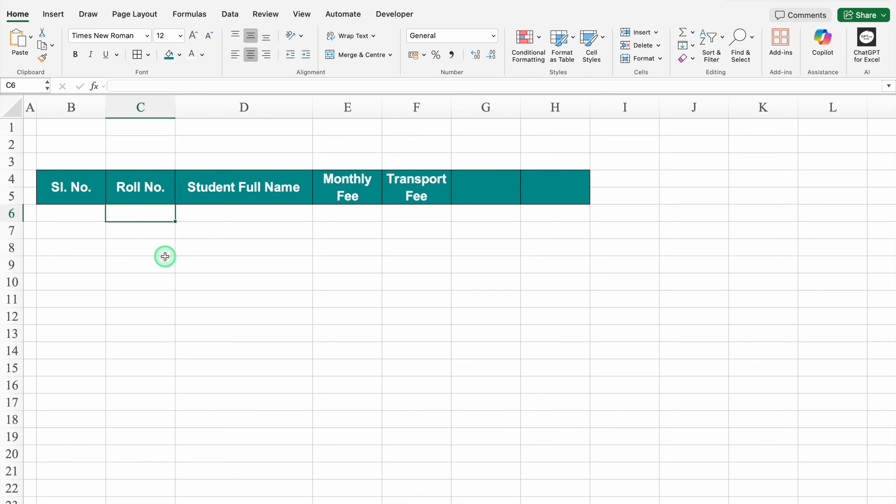
# Fill the Sl. No. column with 1 to 15 in B6:B20 and apply all borders to the table B4:H20
pyautogui.click(87, 194)
pyautogui.click(85, 212)
pyautogui.write('1')
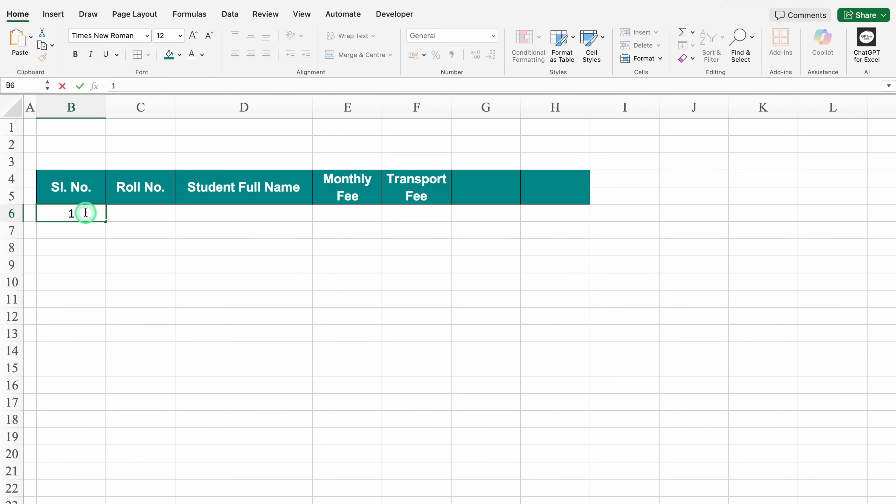
pyautogui.press('Return')
pyautogui.write('2')
pyautogui.press('Return')
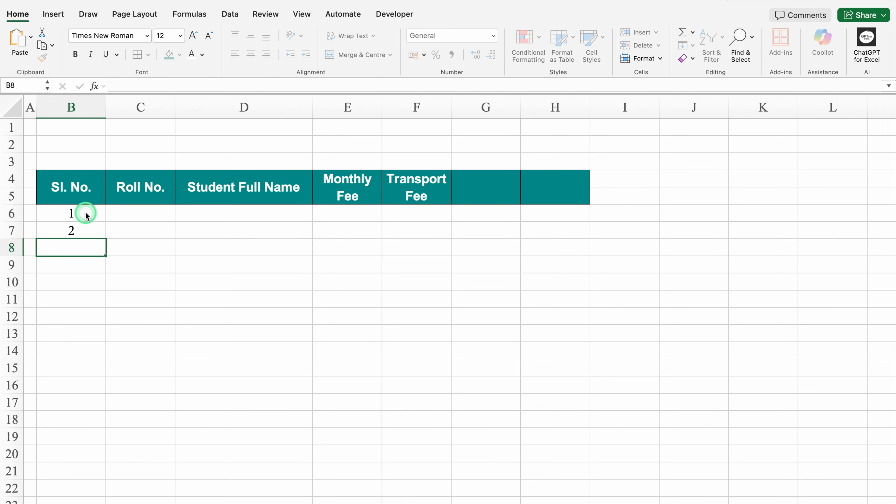
pyautogui.moveTo(86, 214); pyautogui.dragTo(95, 459)
pyautogui.moveTo(71, 187); pyautogui.dragTo(554, 455)
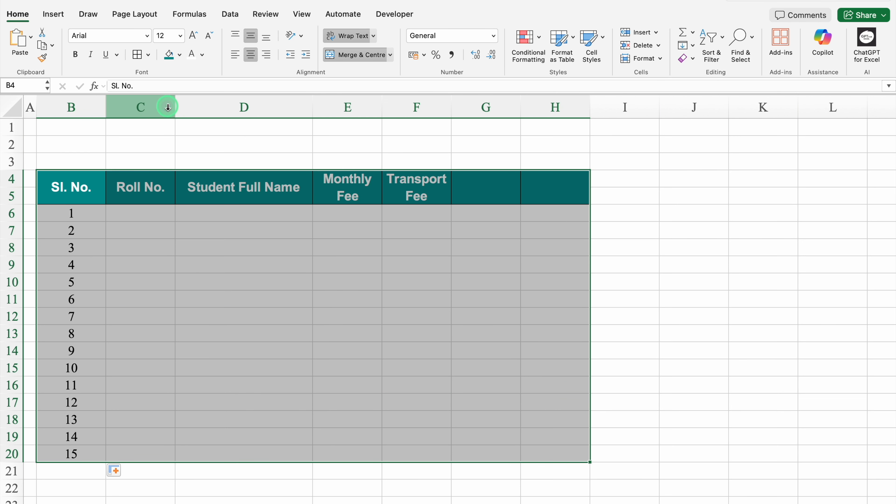
pyautogui.click(137, 54)
# Fill the Roll No. column with 1 to 15 in C6:C20
pyautogui.click(151, 216)
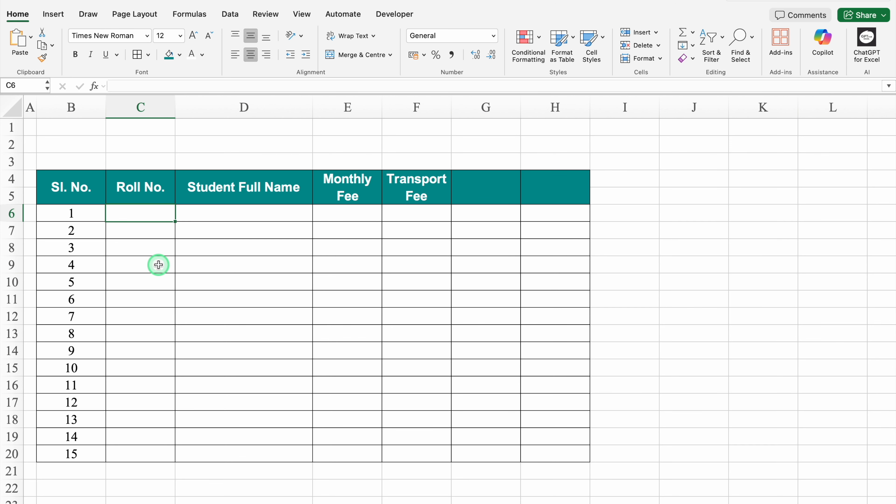
pyautogui.press('Return')
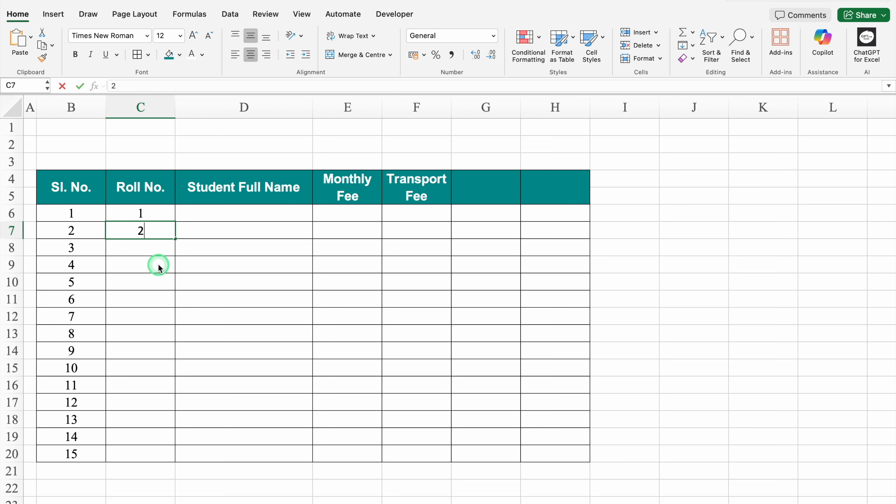
pyautogui.press('Return')
pyautogui.moveTo(148, 213); pyautogui.dragTo(150, 230)
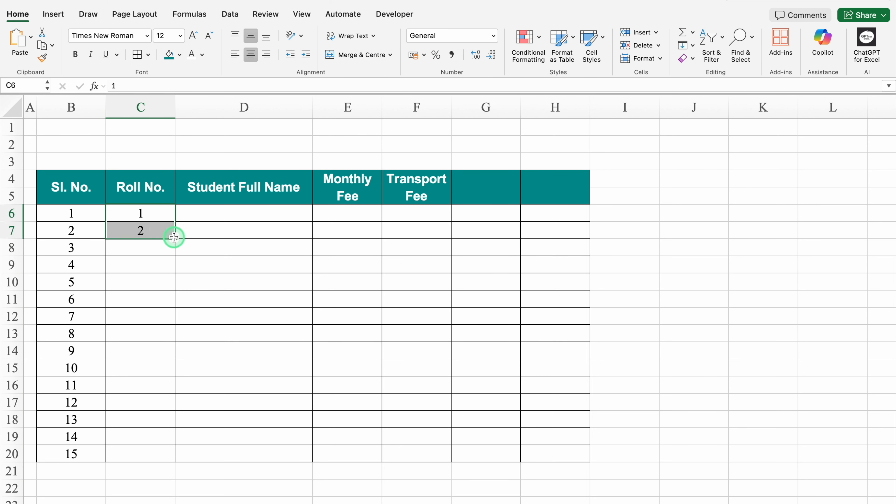
pyautogui.doubleClick(175, 239)
# Enter a monthly fee of 800 and a transport fee of 300 for all 15 students in E6:F20
pyautogui.click(347, 214)
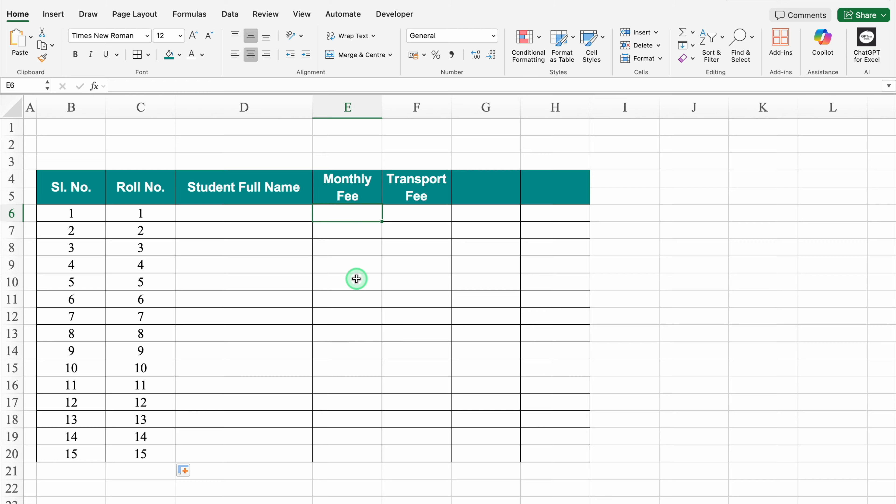
pyautogui.write('800')
pyautogui.press('Tab')
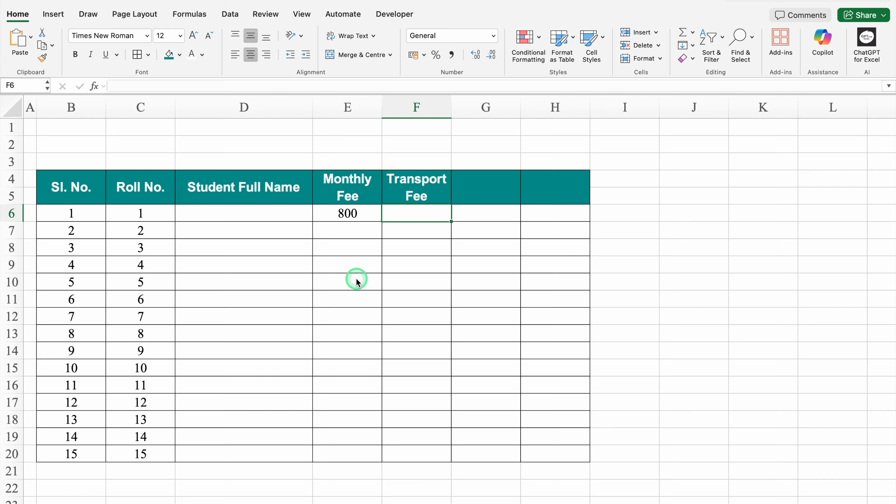
pyautogui.write('300')
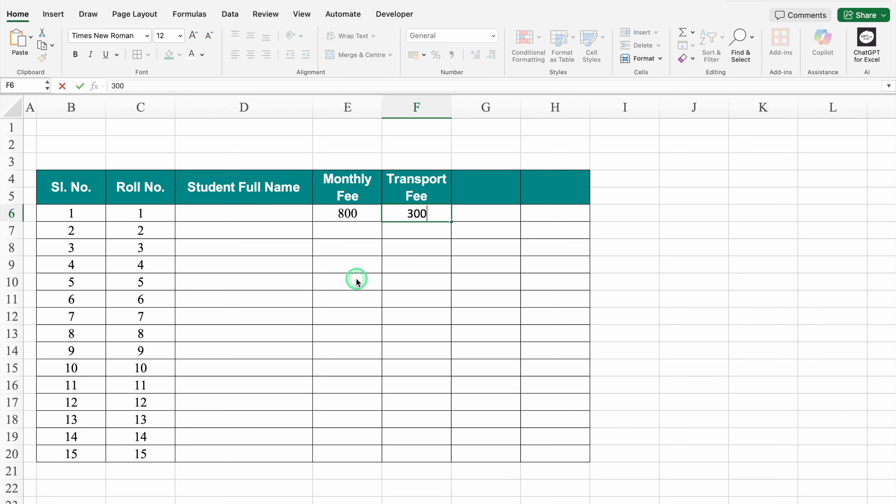
pyautogui.press('Return')
pyautogui.moveTo(358, 214); pyautogui.dragTo(434, 455)
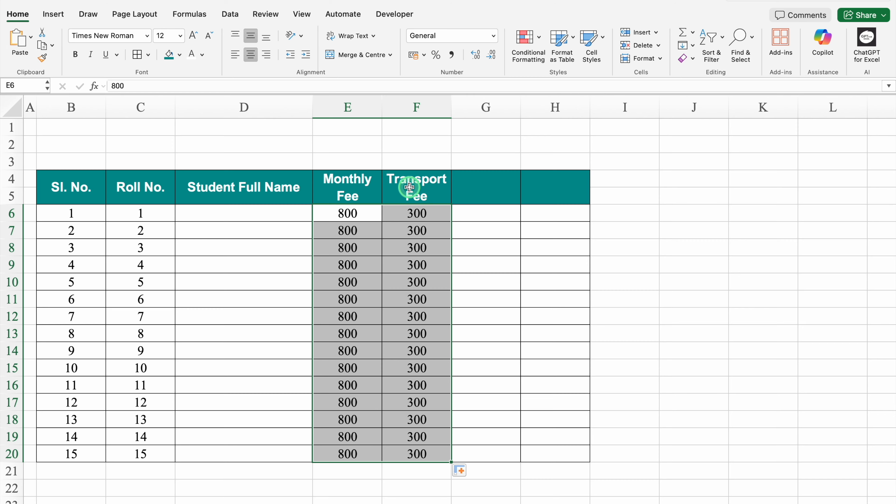
# Enter the header "Apr" in G4 and fill it across to H4 for May
pyautogui.click(472, 189)
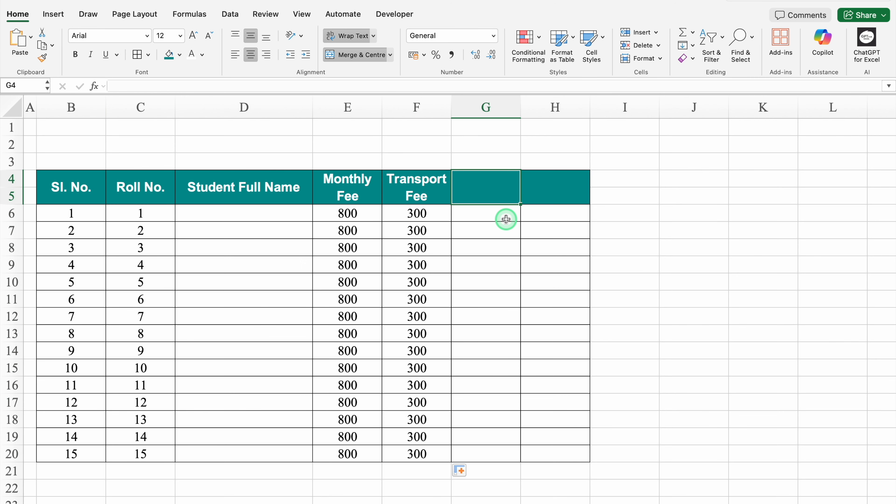
pyautogui.write('Apr')
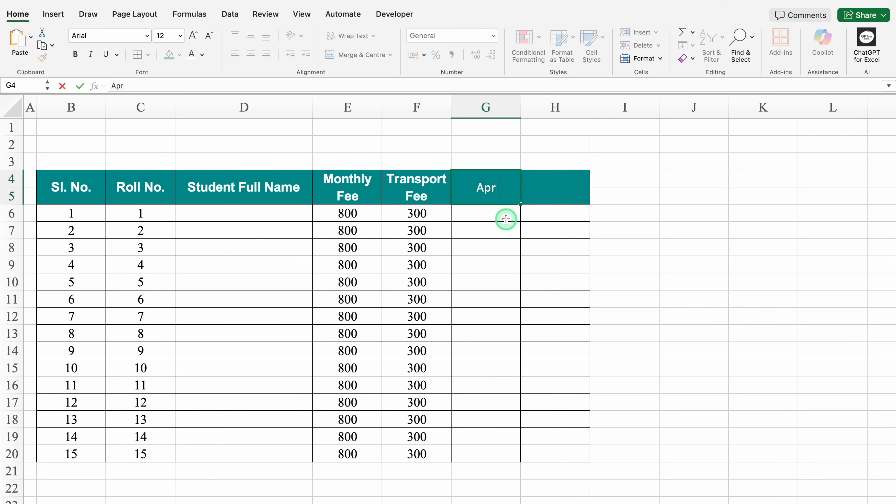
pyautogui.moveTo(520, 204); pyautogui.dragTo(556, 204)
# Add list data validation with the source "Paid,Due,NA" to the Apr and May cells G6:H20
pyautogui.moveTo(500, 214); pyautogui.dragTo(541, 452)
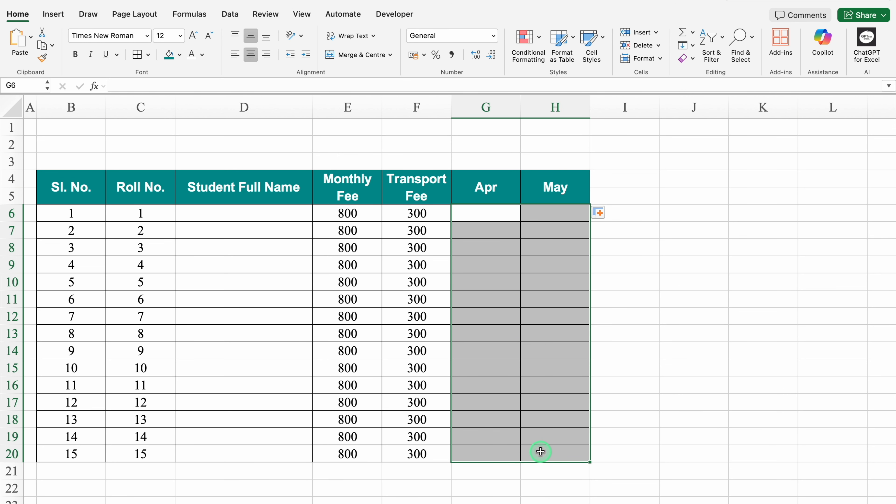
pyautogui.click(233, 13)
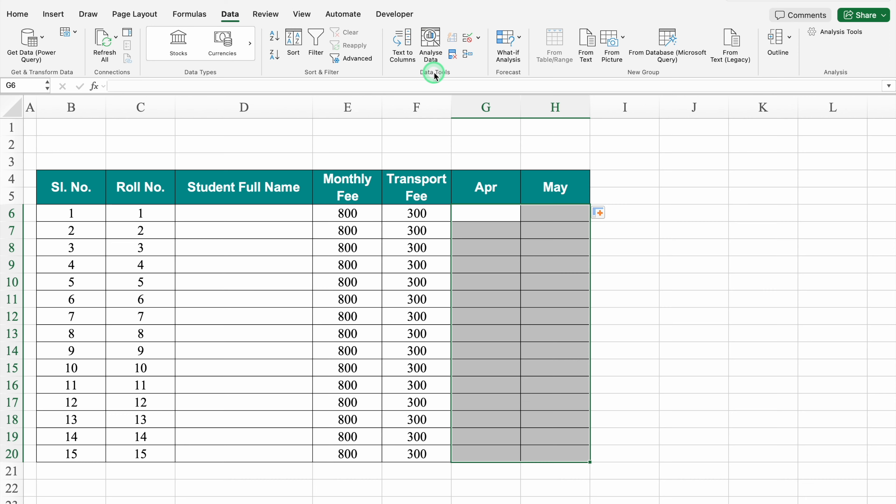
pyautogui.click(479, 39)
pyautogui.click(510, 54)
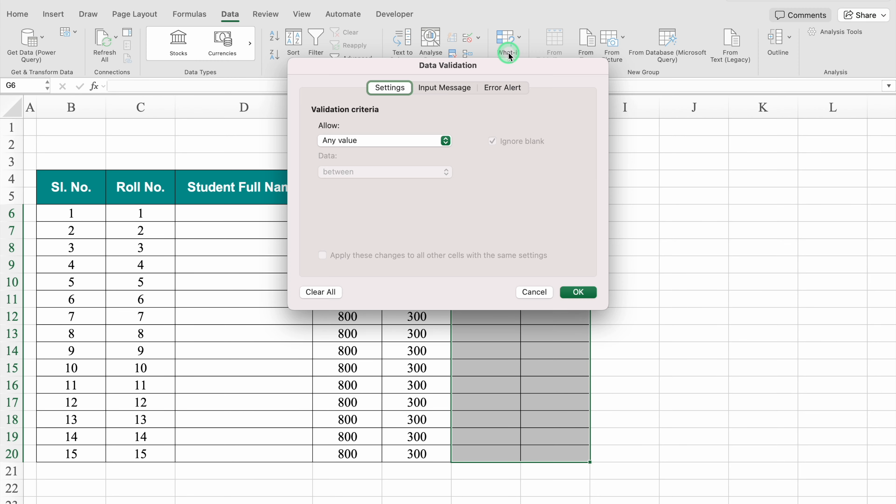
pyautogui.click(445, 141)
pyautogui.click(385, 178)
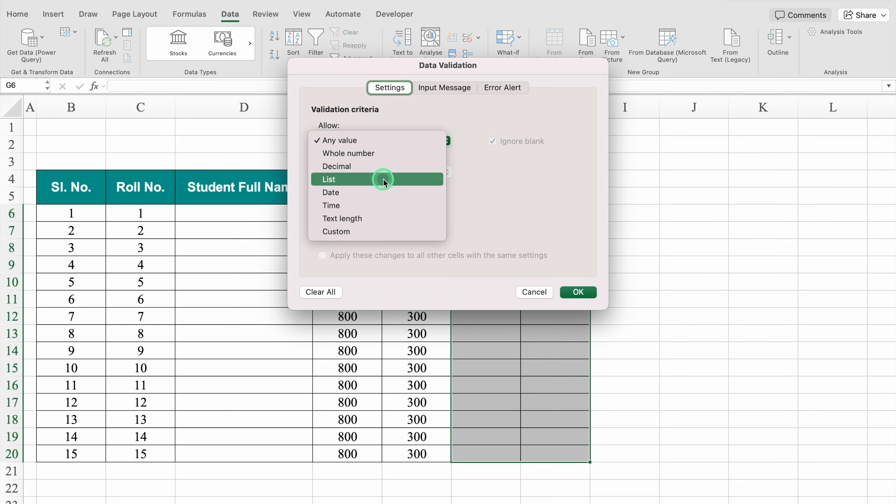
pyautogui.click(387, 230)
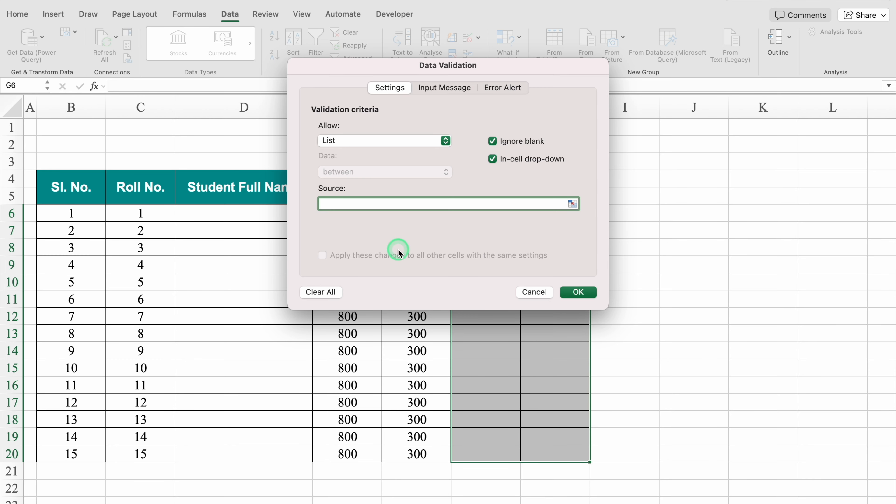
pyautogui.write('Paid,Due,NA')
pyautogui.click(573, 292)
# Choose the April statuses Paid in G6, Due in G7 and NA in G8 from the drop-down lists
pyautogui.click(526, 216)
pyautogui.click(473, 231)
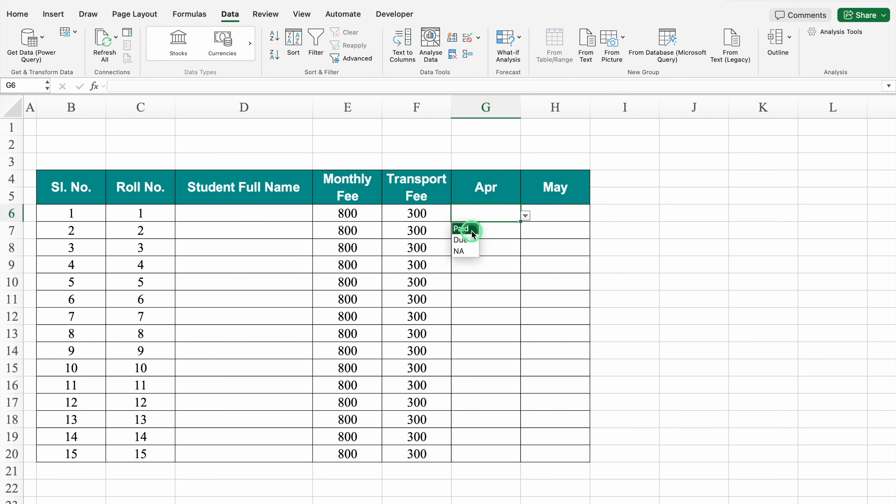
pyautogui.click(490, 230)
pyautogui.click(525, 233)
pyautogui.click(465, 257)
pyautogui.click(490, 249)
pyautogui.click(525, 250)
pyautogui.click(465, 286)
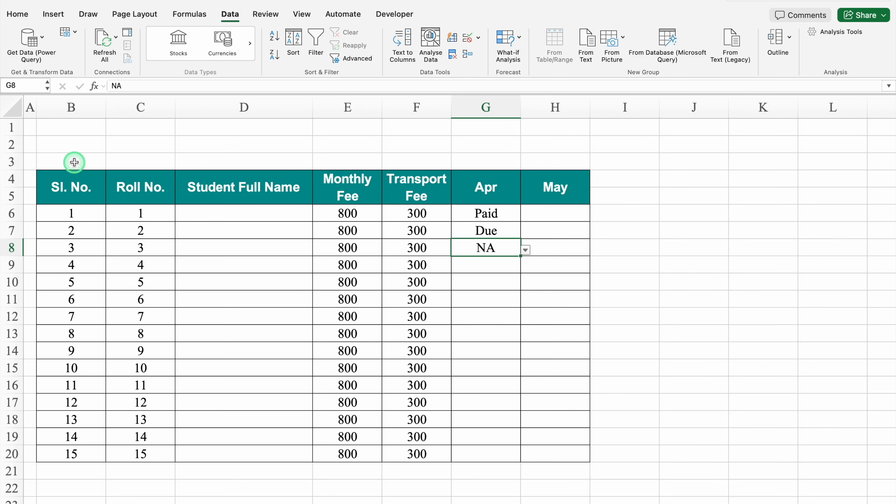
# Create an Equal To highlight rule for the whole sheet that formats "Paid" cells with Green Fill with Dark Green Text
pyautogui.click(11, 107)
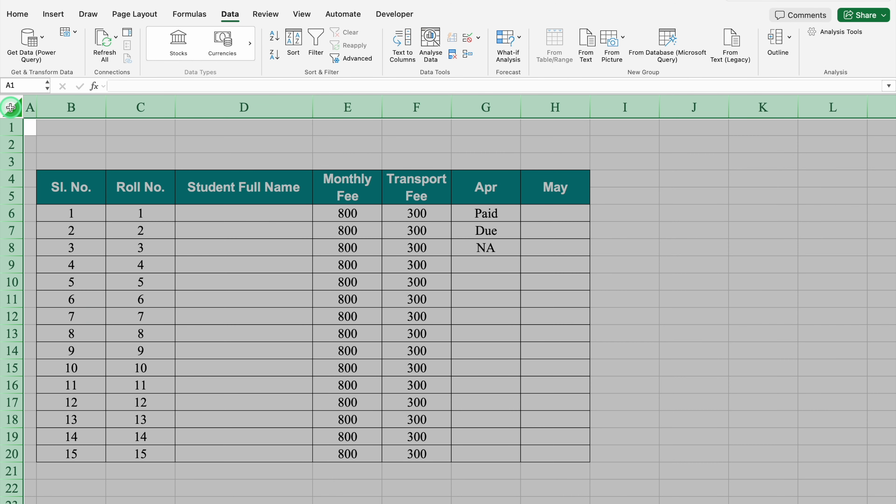
pyautogui.click(19, 15)
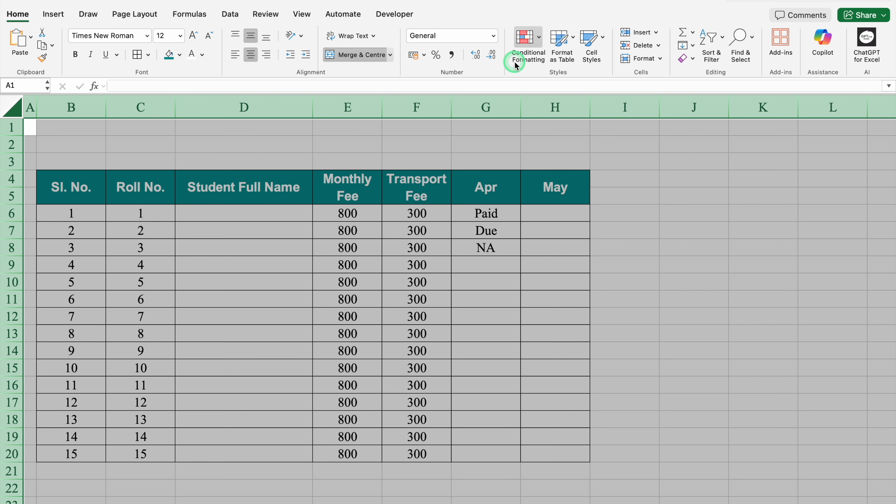
pyautogui.click(526, 47)
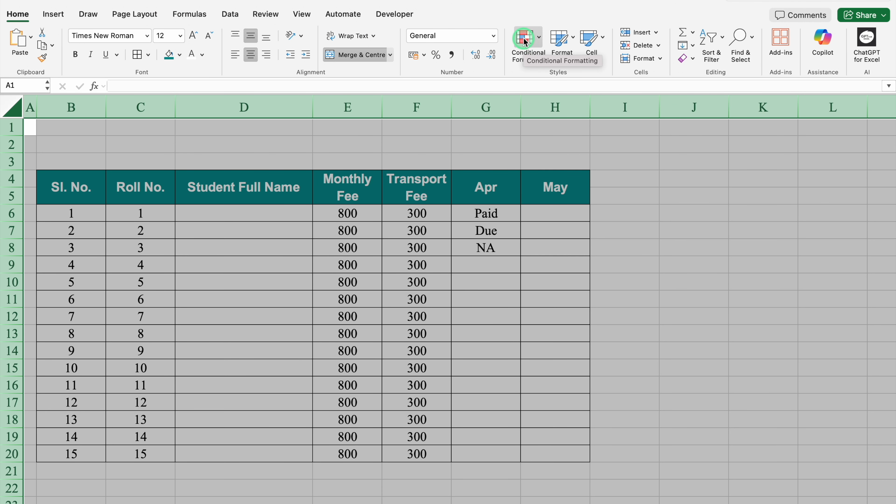
pyautogui.click(525, 42)
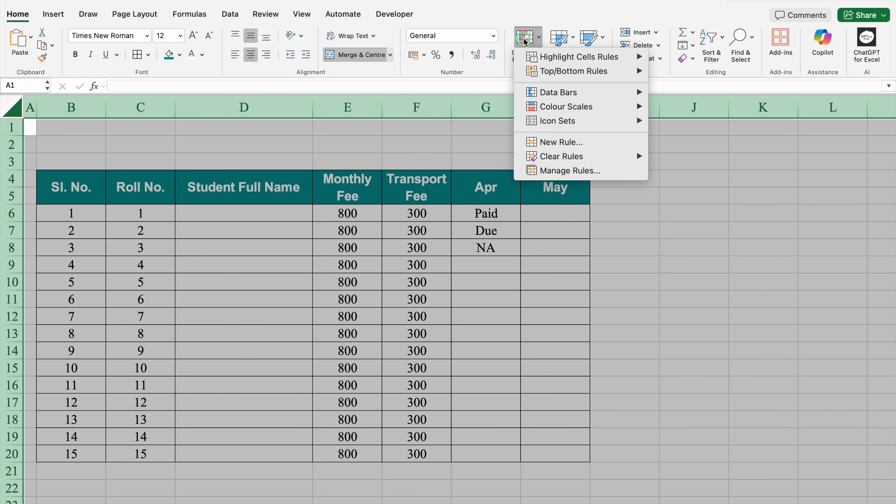
pyautogui.click(580, 58)
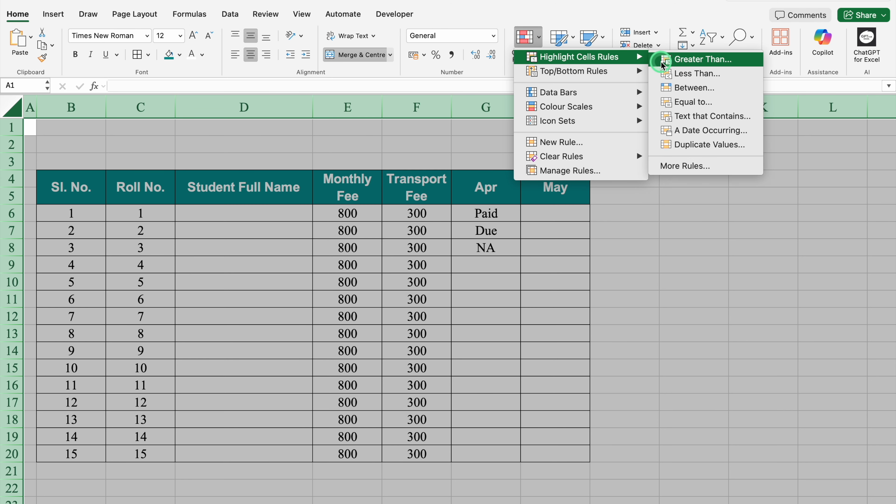
pyautogui.click(712, 103)
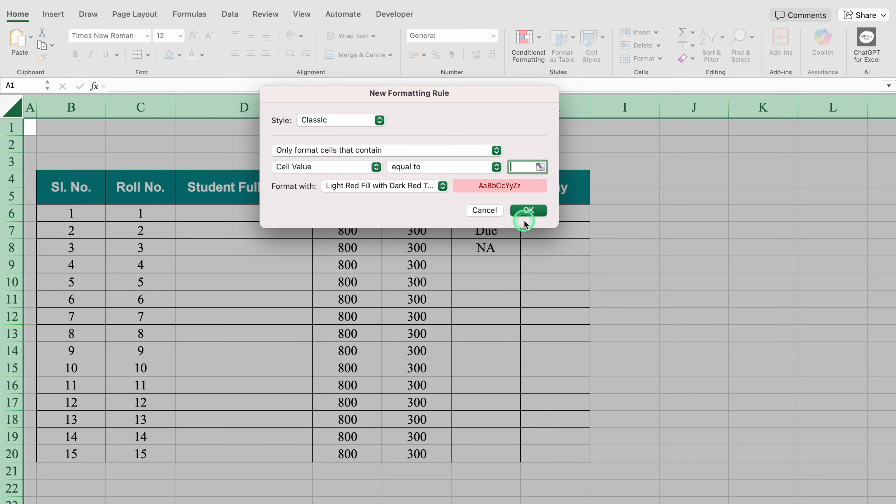
pyautogui.write('Paid')
pyautogui.click(443, 186)
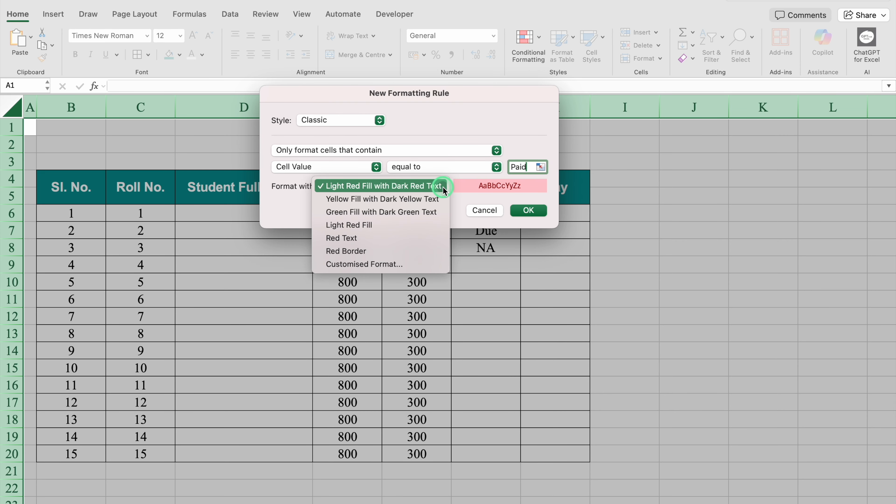
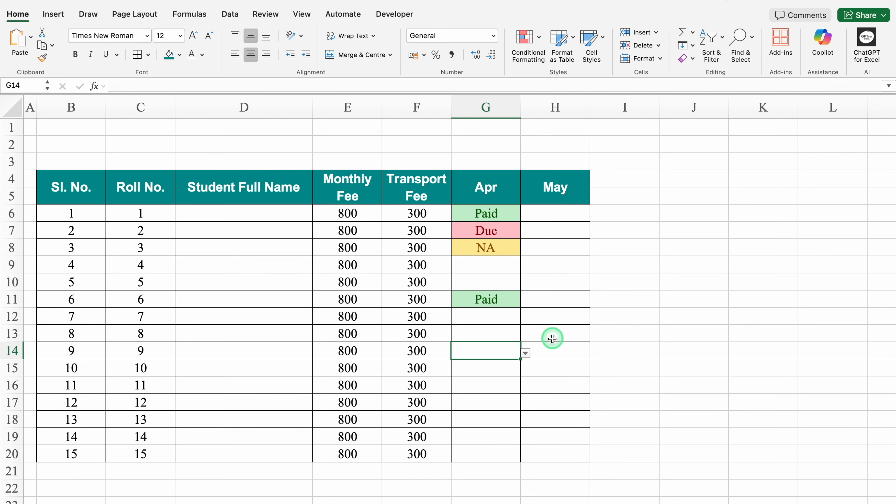
# Set the May status in H14 to NA
pyautogui.click(552, 348)
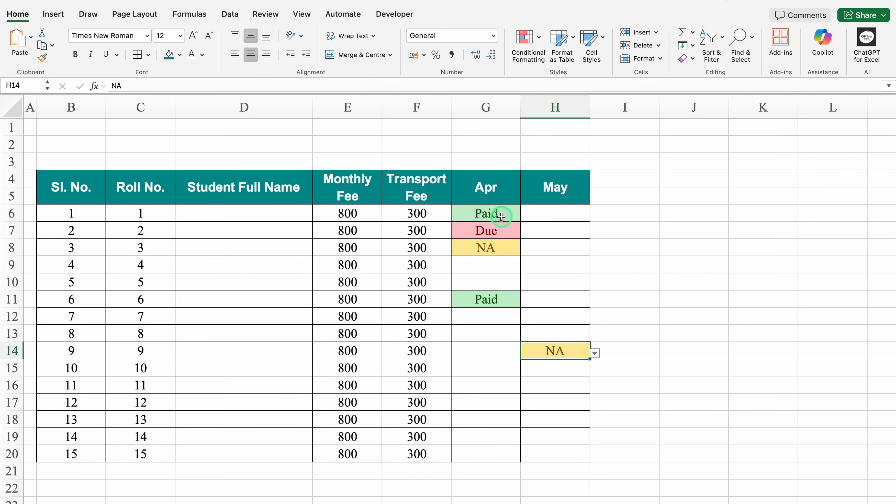
# Change the fill of the header cells B4:H5 to blue and clear the trial statuses from G6:H16
pyautogui.moveTo(81, 193); pyautogui.dragTo(550, 180)
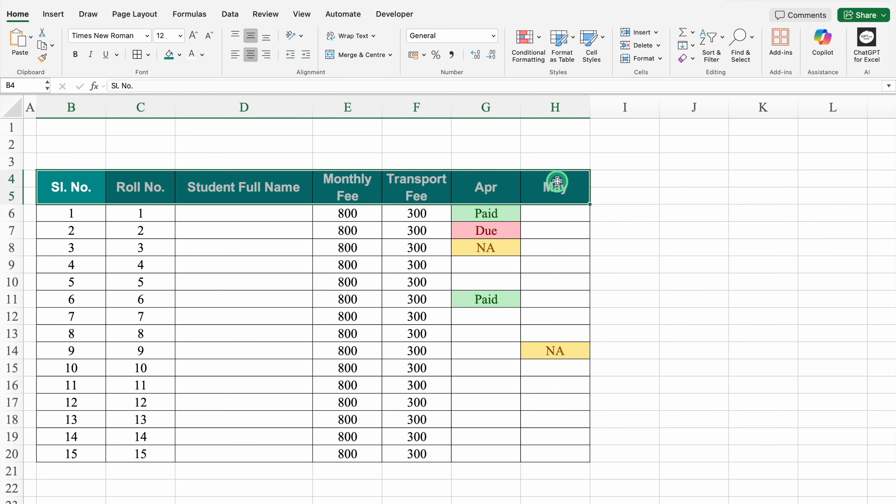
pyautogui.click(180, 55)
pyautogui.click(247, 189)
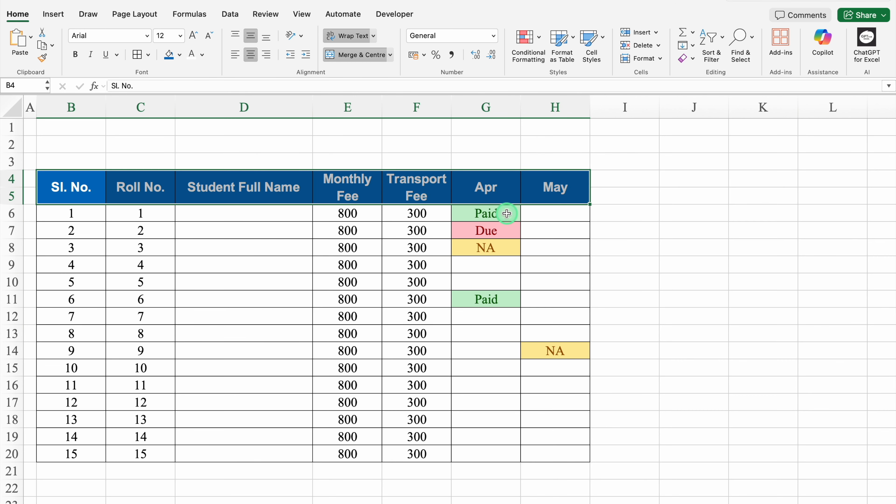
pyautogui.moveTo(507, 212); pyautogui.dragTo(567, 381)
pyautogui.press('Delete')
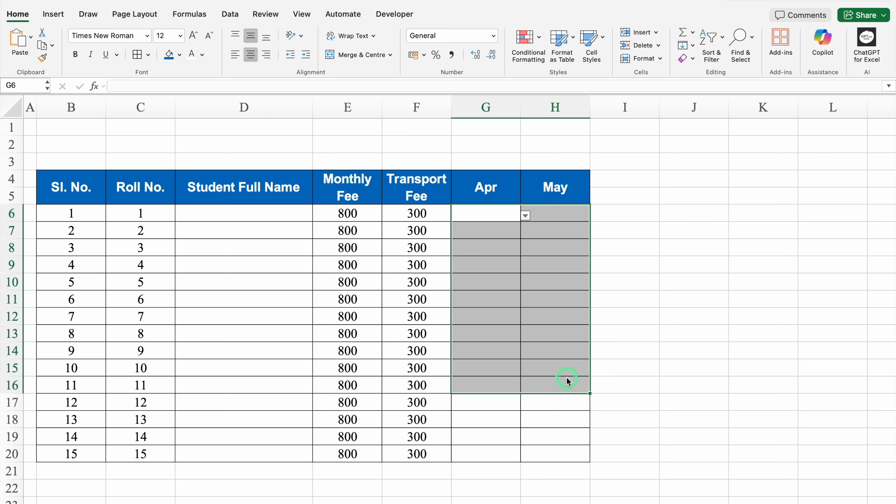
# Fill the May column H4:H20 across to column R to create month columns through March
pyautogui.click(566, 192)
pyautogui.moveTo(566, 193); pyautogui.dragTo(361, 447)
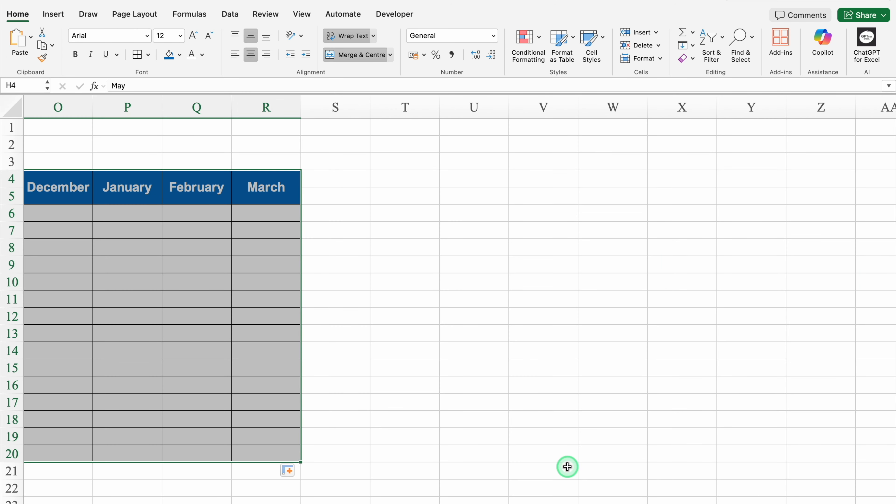
pyautogui.hscroll(-10, 361, 446)
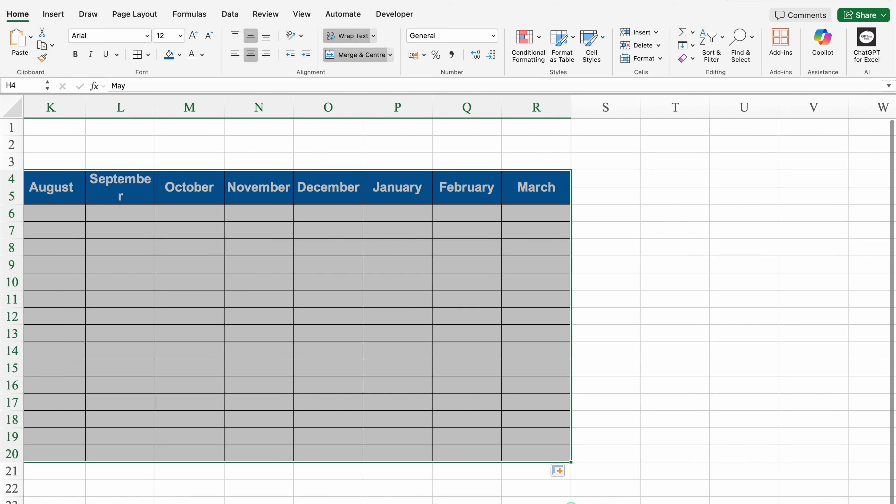
# Extend the March header cell across S4 and T4 and widen columns S and T
pyautogui.click(553, 198)
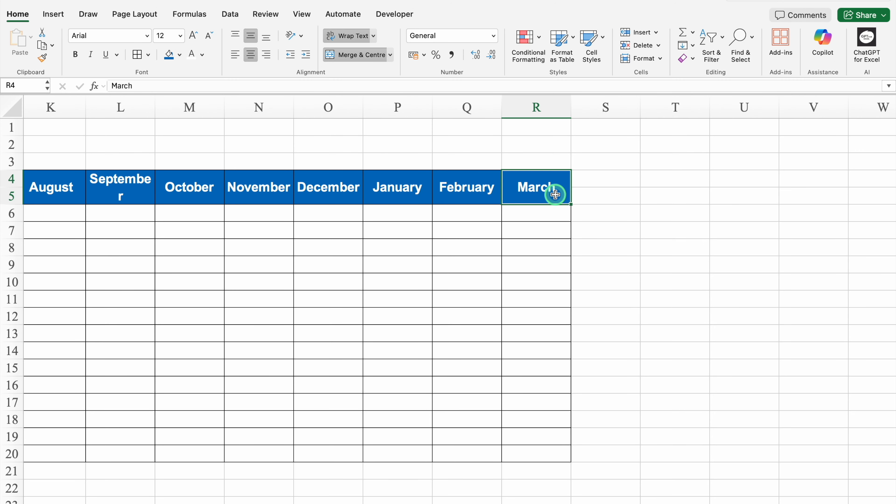
pyautogui.moveTo(572, 204); pyautogui.dragTo(688, 203)
pyautogui.moveTo(606, 107); pyautogui.dragTo(725, 105)
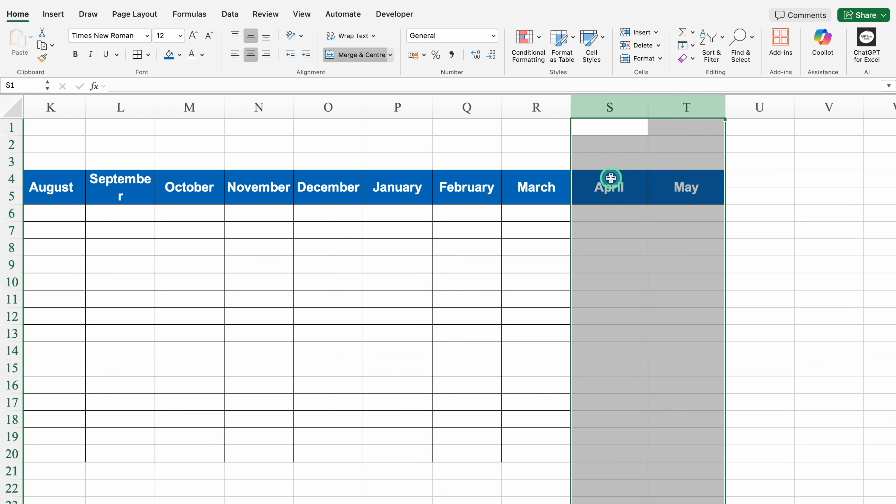
# Replace the April and May headers in S4 and T4 with Paid Months and Pending Months
pyautogui.click(612, 182)
pyautogui.write('Paid Months')
pyautogui.press('Tab')
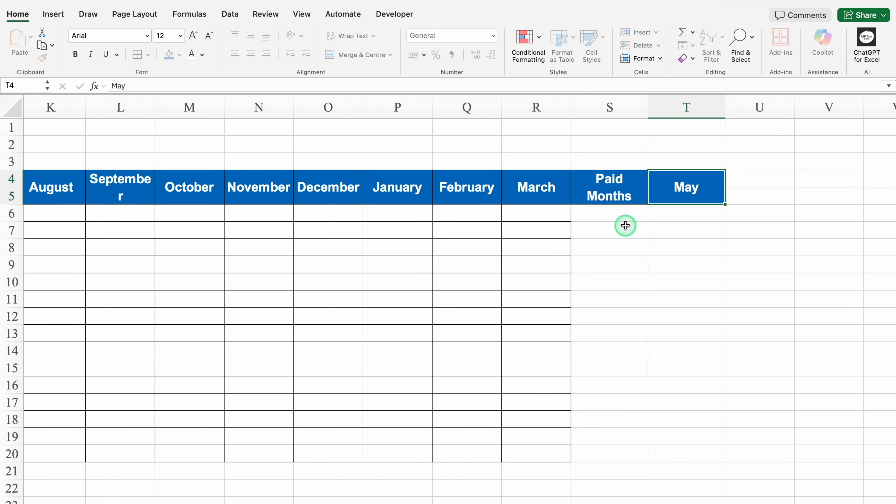
pyautogui.write('Pending Months')
pyautogui.press('Tab')
# Add the headers Total Paid in U5 and Balance in V5
pyautogui.press('Tab')
pyautogui.press('Tab')
pyautogui.press('Tab')
pyautogui.press('Tab')
pyautogui.press('Return')
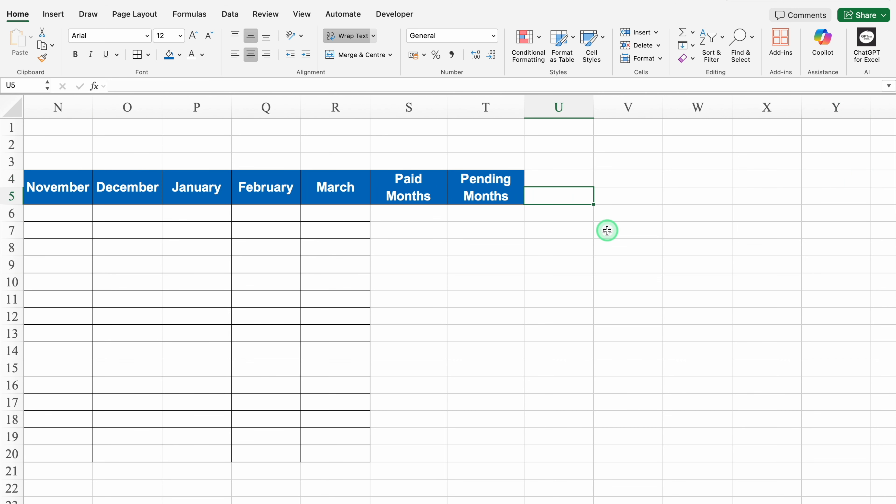
pyautogui.write('Total Paid')
pyautogui.press('Tab')
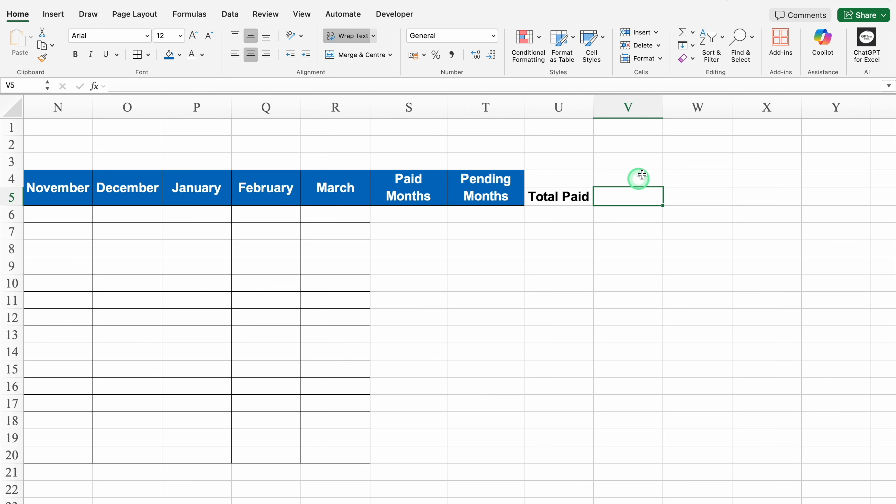
pyautogui.write('Balance')
# Give the header cells U5:V5 the blue fill and white font colour
pyautogui.click(556, 196)
pyautogui.moveTo(556, 197); pyautogui.dragTo(610, 204)
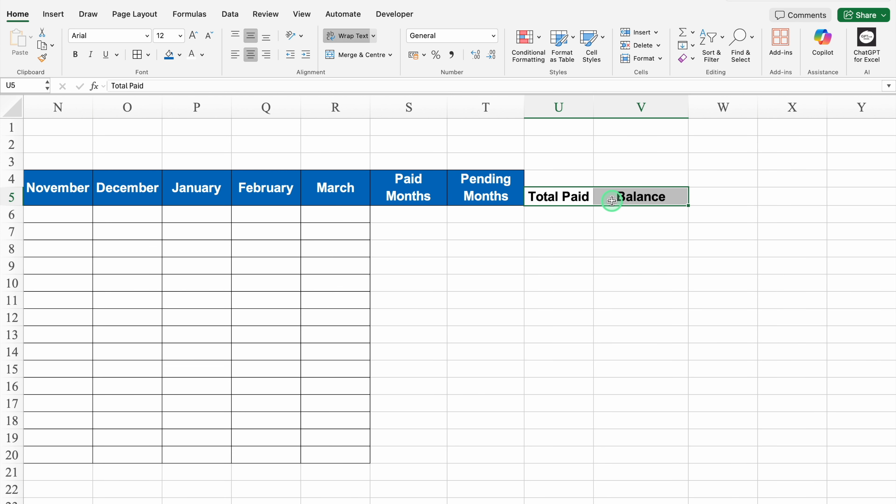
pyautogui.click(169, 57)
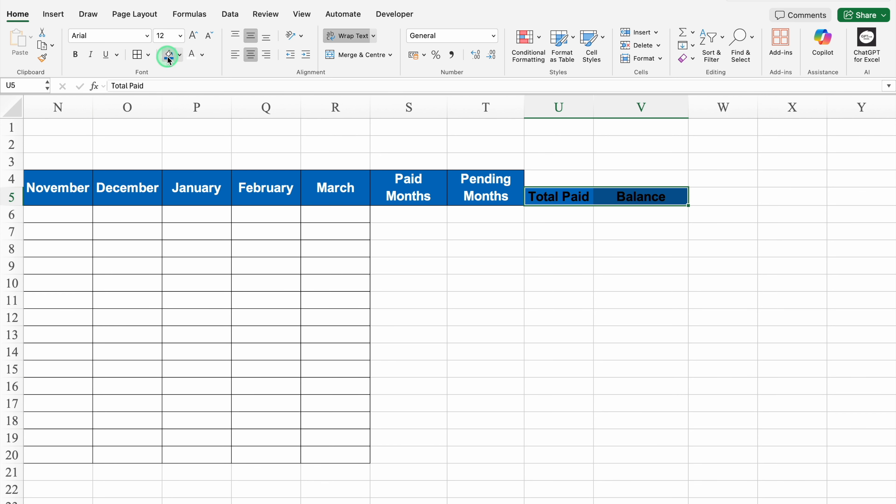
pyautogui.click(191, 55)
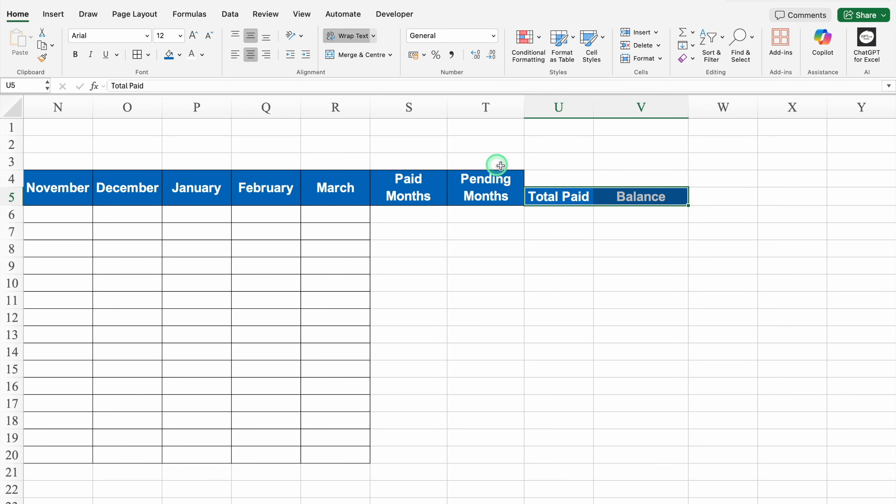
# Apply all borders to the summary block S4:V20
pyautogui.click(407, 183)
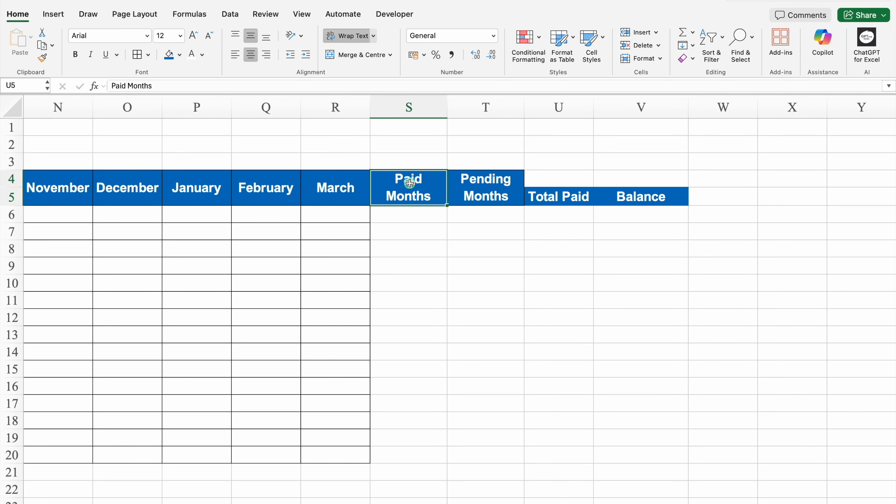
pyautogui.moveTo(409, 183); pyautogui.dragTo(615, 182)
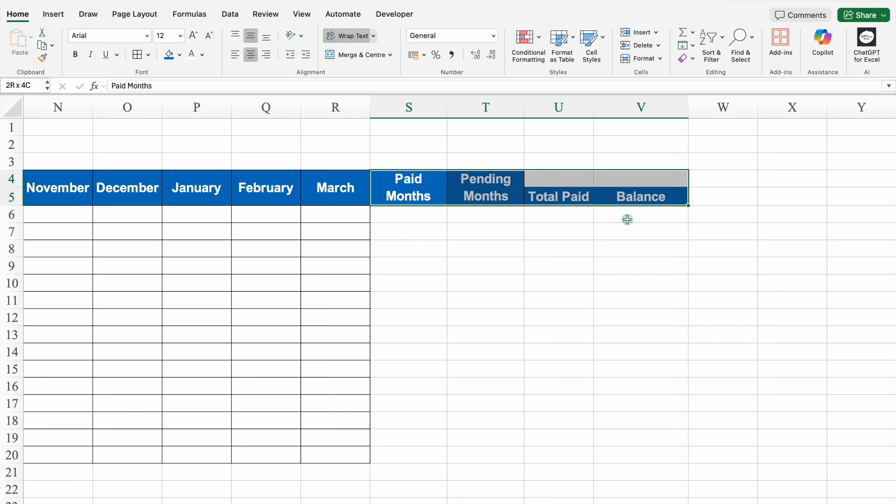
pyautogui.moveTo(627, 219); pyautogui.dragTo(621, 450)
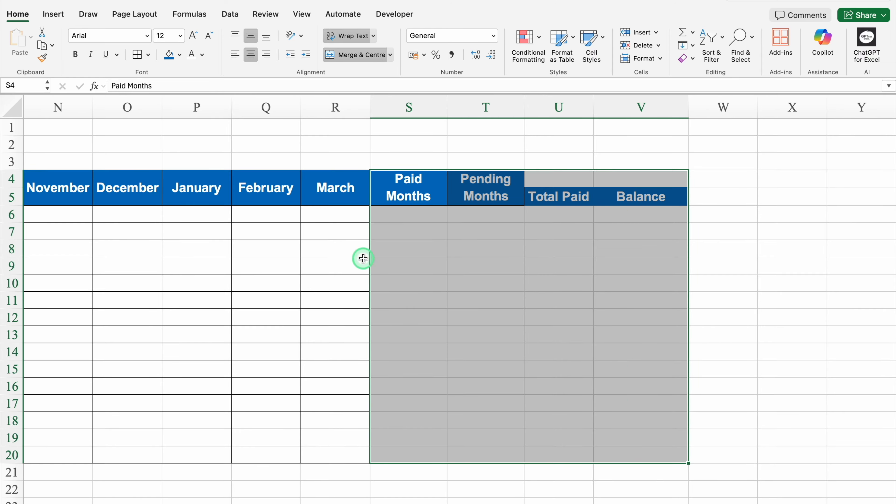
pyautogui.click(138, 55)
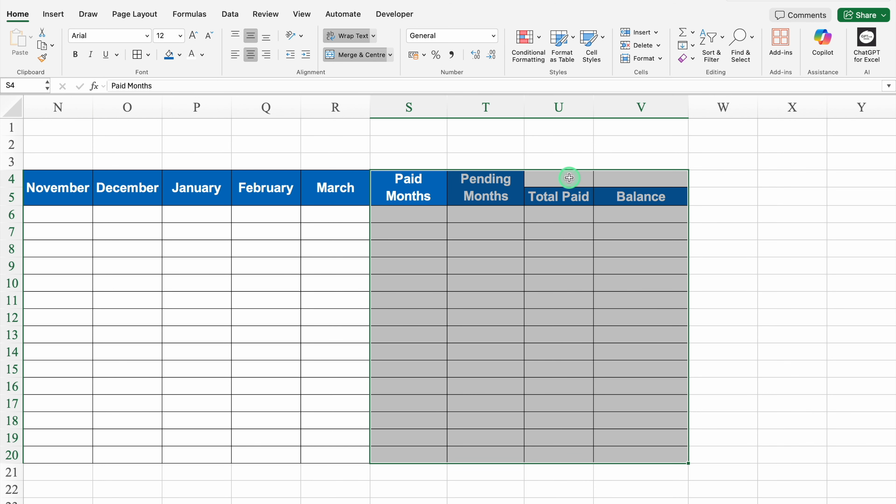
# Enter =SUM(U6:U20) in U4 above the Total Paid header and fill the formula across to V4
pyautogui.click(567, 176)
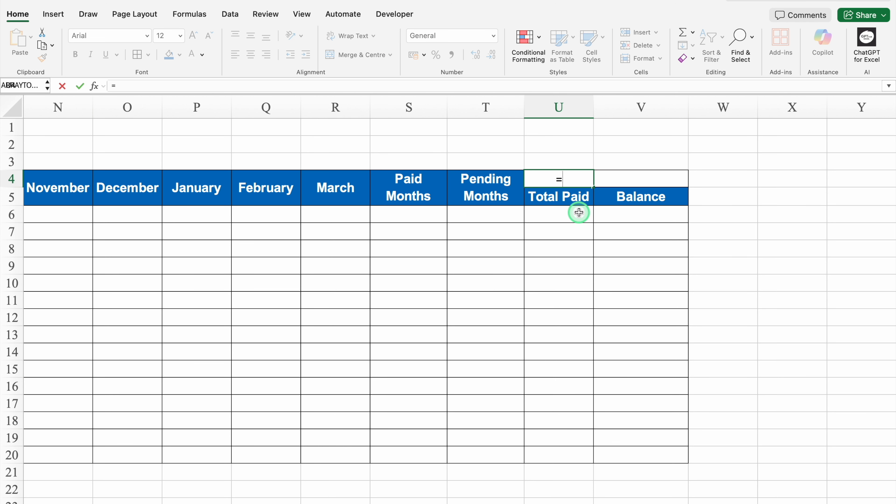
pyautogui.write('=SUM(')
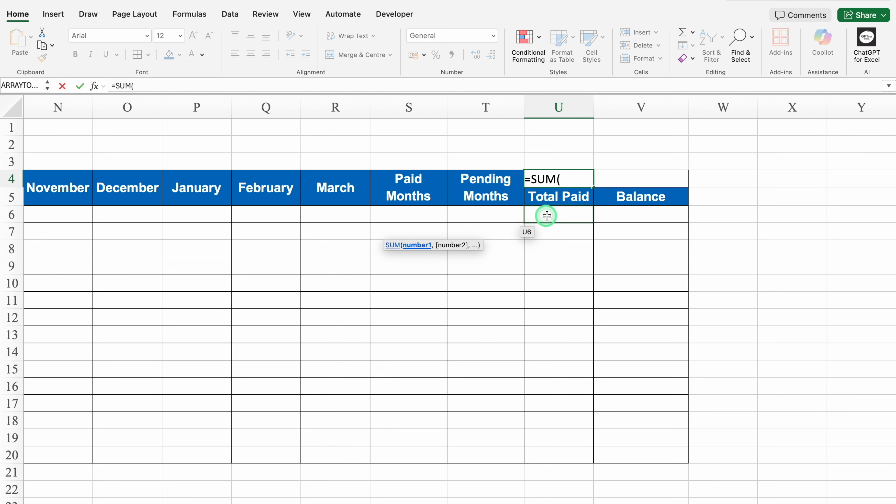
pyautogui.moveTo(547, 215); pyautogui.dragTo(552, 455)
pyautogui.write(')')
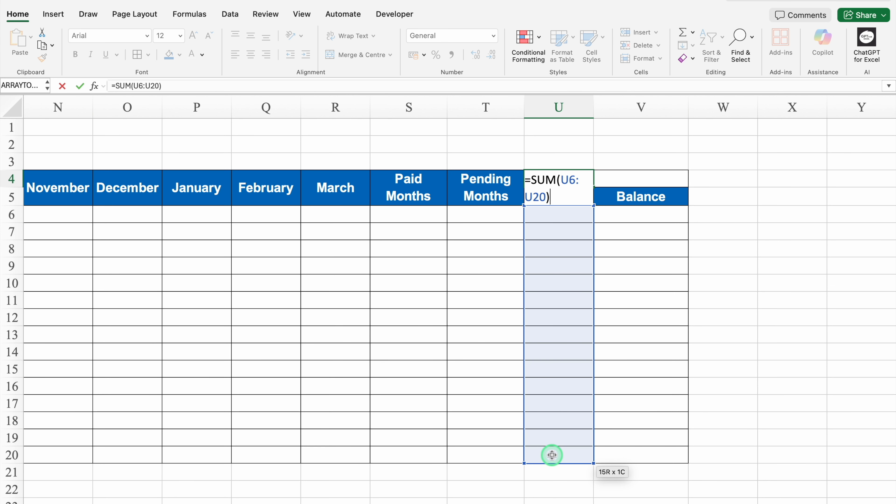
pyautogui.press('Return')
pyautogui.click(588, 186)
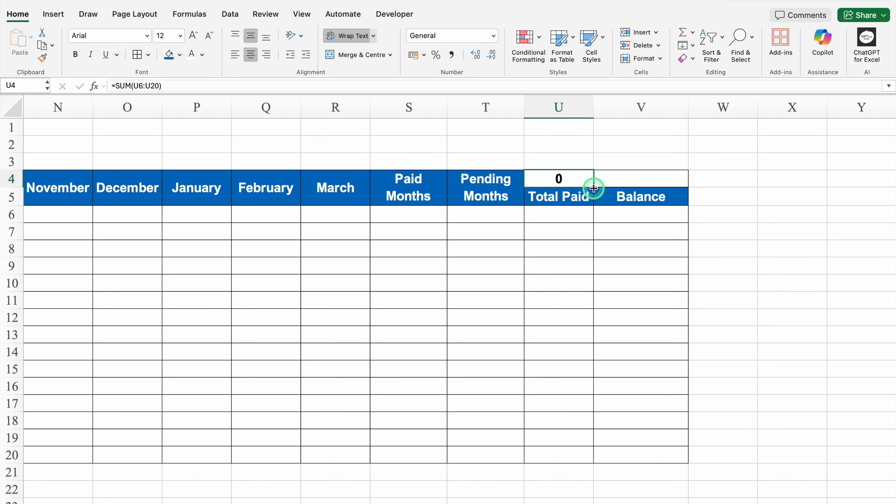
pyautogui.moveTo(594, 188); pyautogui.dragTo(639, 179)
# Test the totals with 400 in U7 and 200 in V7, and clear the trial values
pyautogui.click(557, 233)
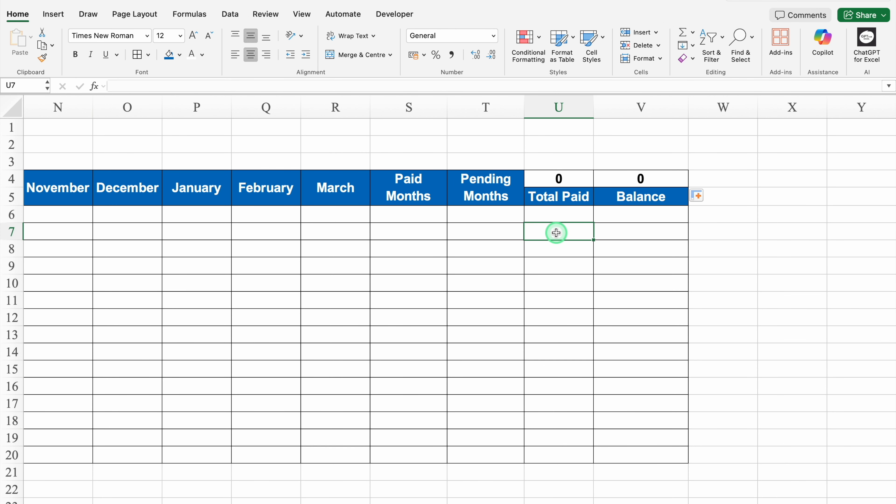
pyautogui.write('400')
pyautogui.press('Return')
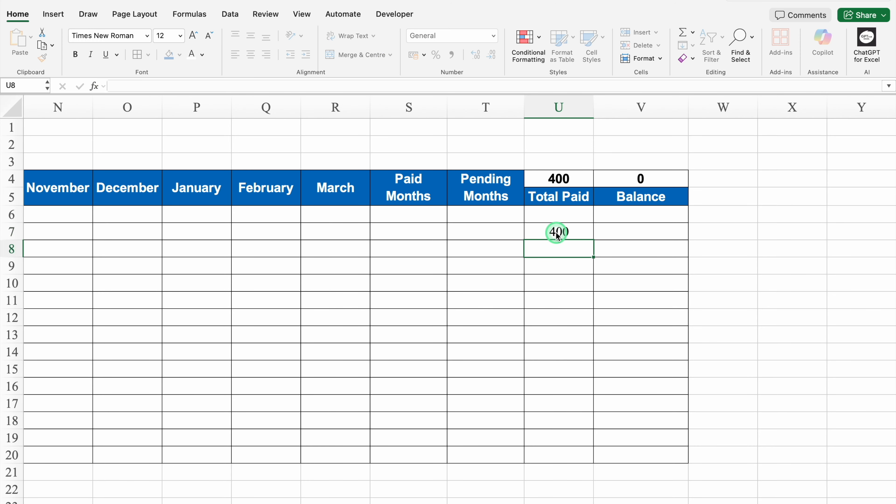
pyautogui.click(632, 232)
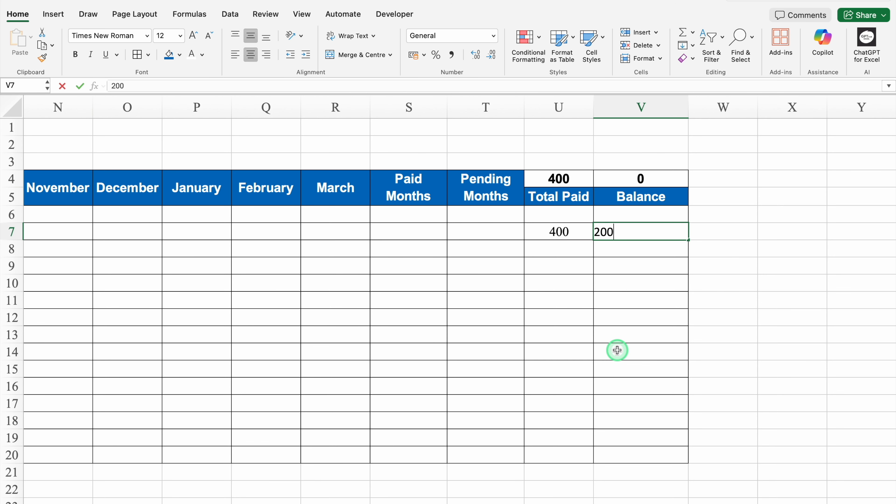
pyautogui.press('Return')
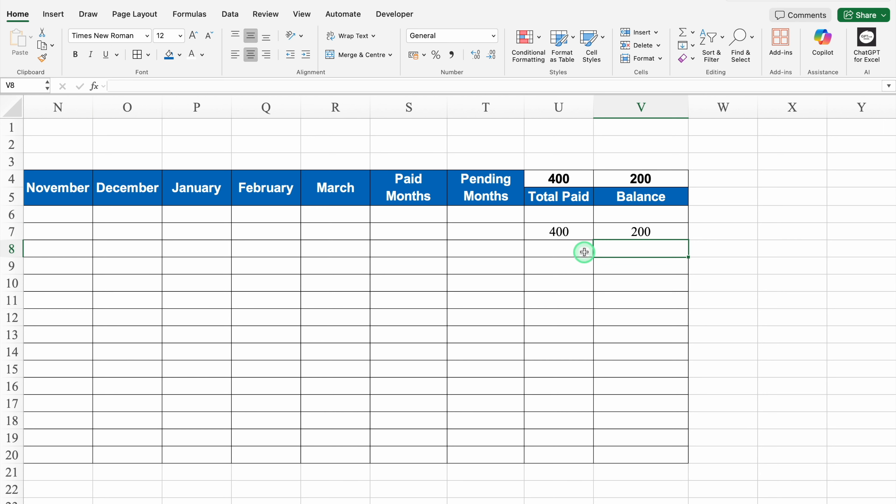
pyautogui.moveTo(571, 216); pyautogui.dragTo(641, 262)
pyautogui.press('Delete')
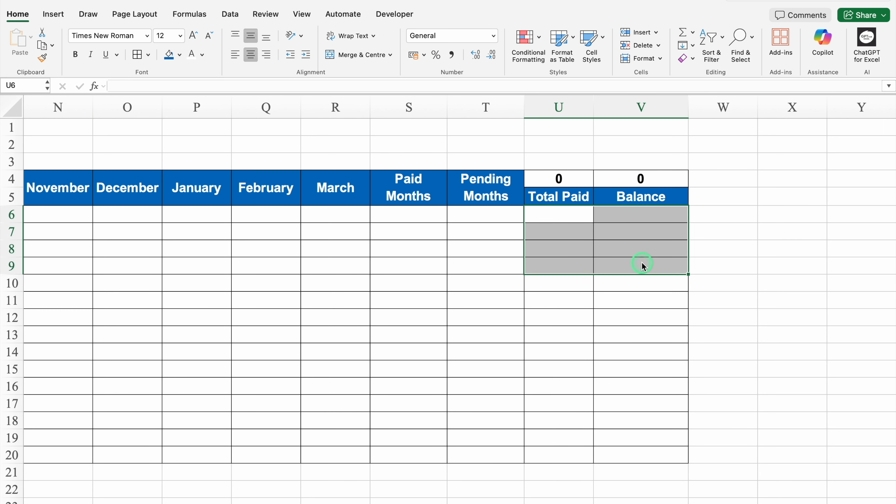
# Format the total cells with white text, filling U4 green and V4 red
pyautogui.click(564, 181)
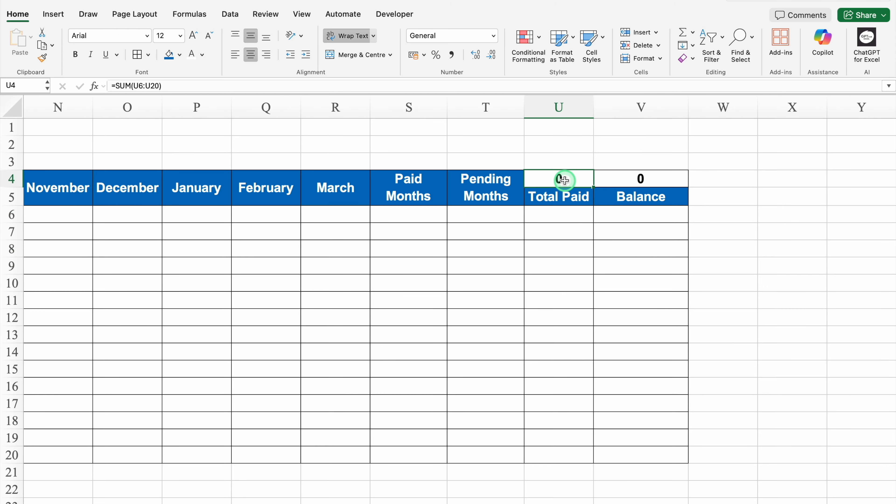
pyautogui.click(180, 56)
pyautogui.click(226, 189)
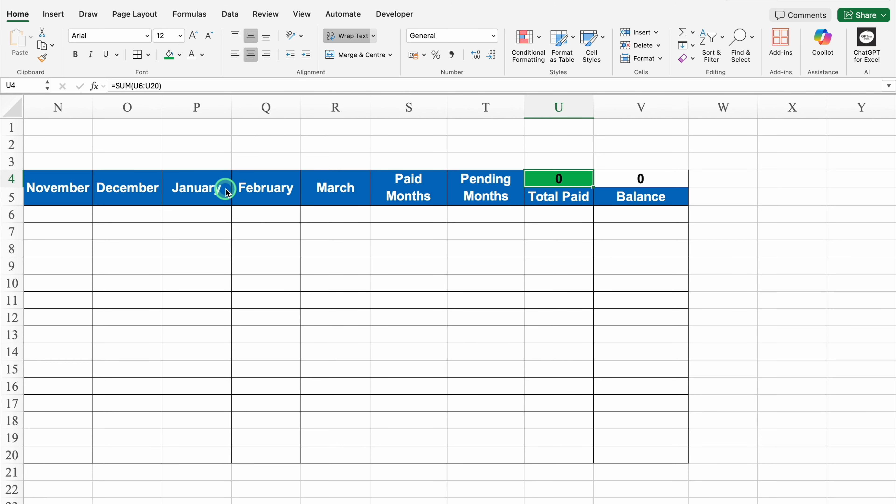
pyautogui.click(194, 56)
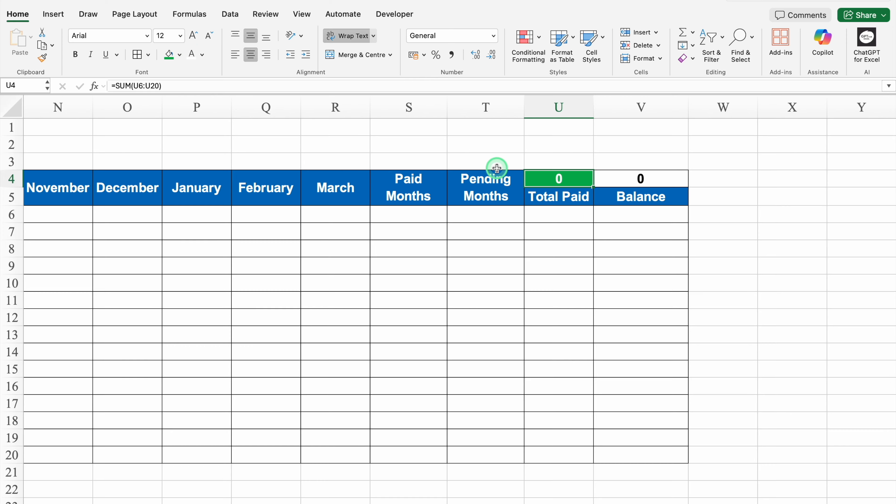
pyautogui.click(640, 179)
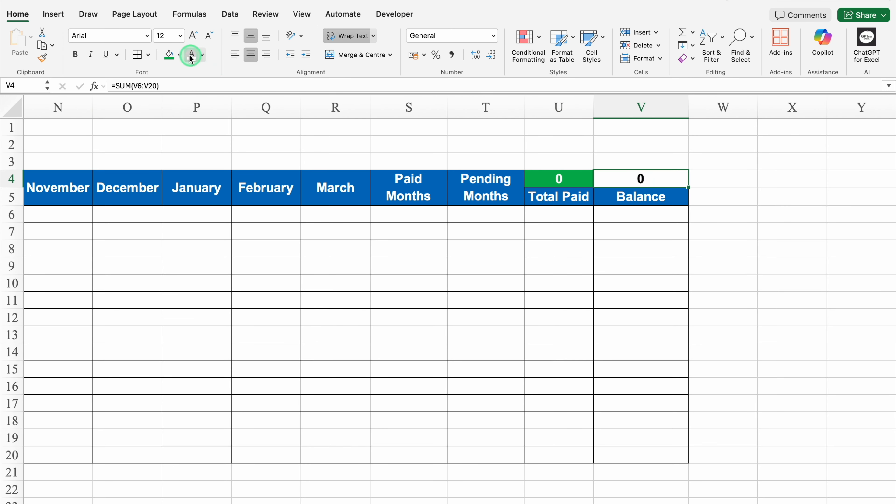
pyautogui.click(179, 55)
pyautogui.click(184, 189)
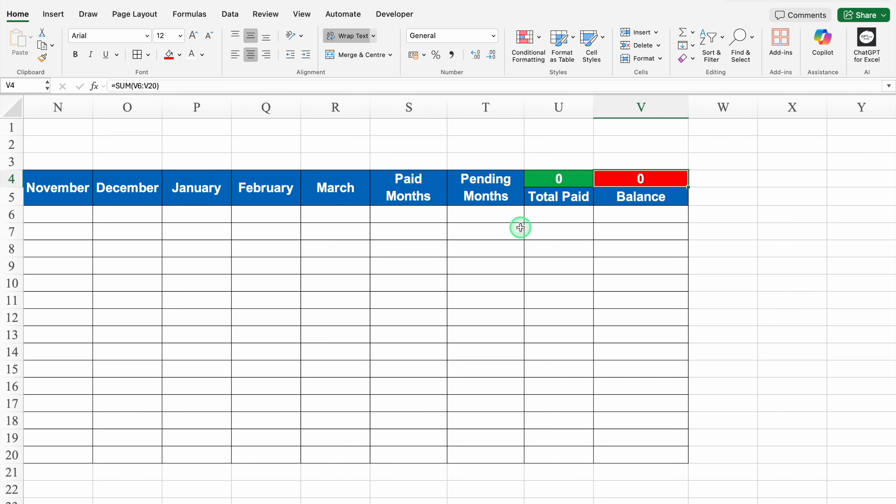
# Fill the Paid Months header green and the Pending Months header red
pyautogui.click(422, 189)
pyautogui.click(179, 55)
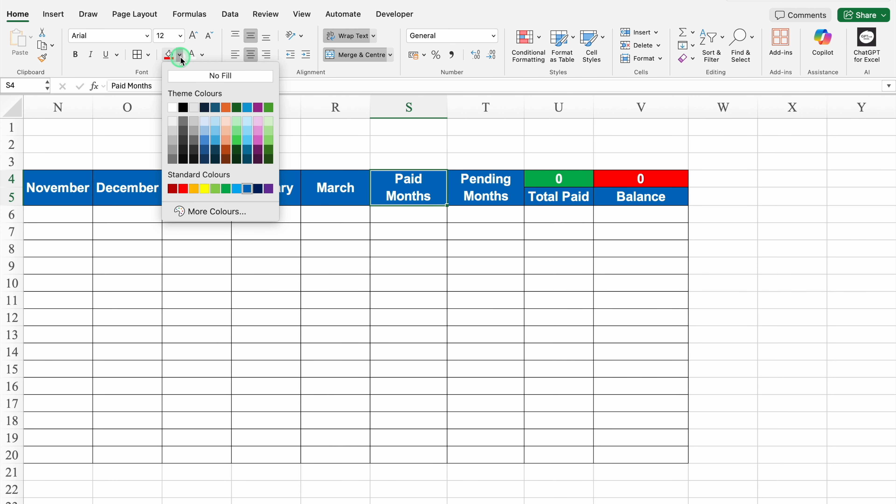
pyautogui.click(224, 188)
pyautogui.click(466, 174)
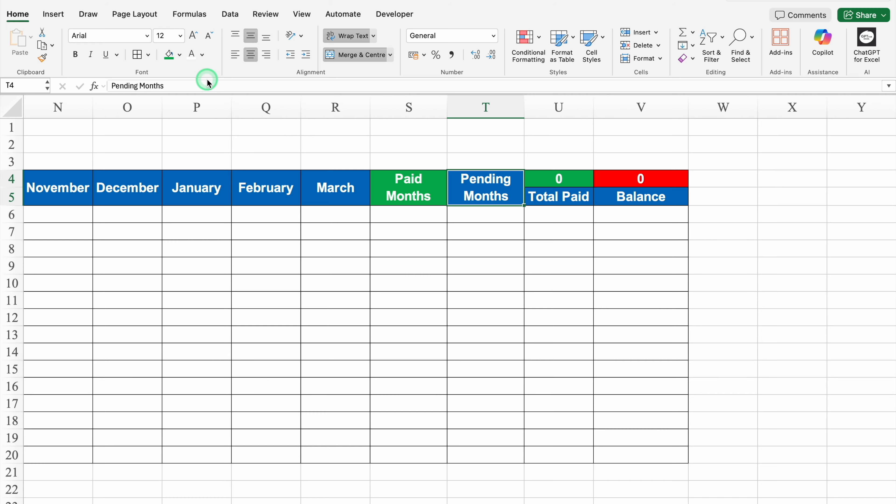
pyautogui.click(180, 55)
pyautogui.click(182, 189)
pyautogui.click(559, 283)
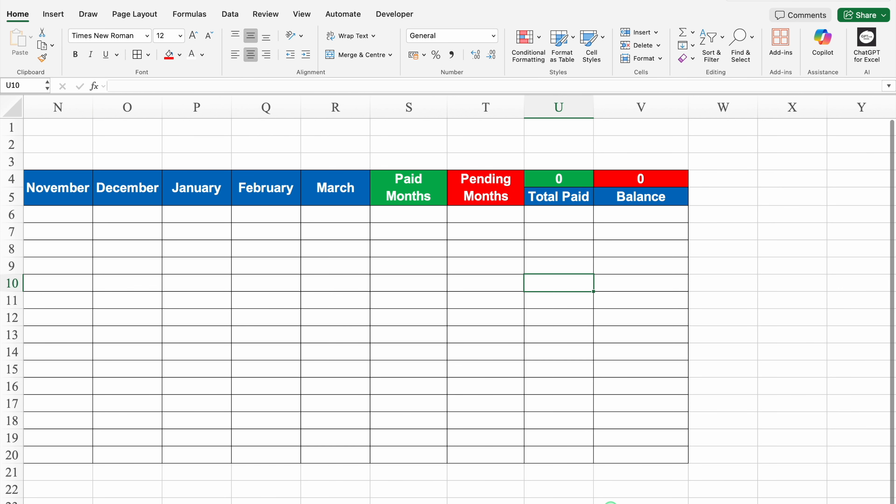
# Widen column L so the September header fits on one line
pyautogui.hscroll(-4, 466, 498)
pyautogui.hscroll(-4, 466, 502)
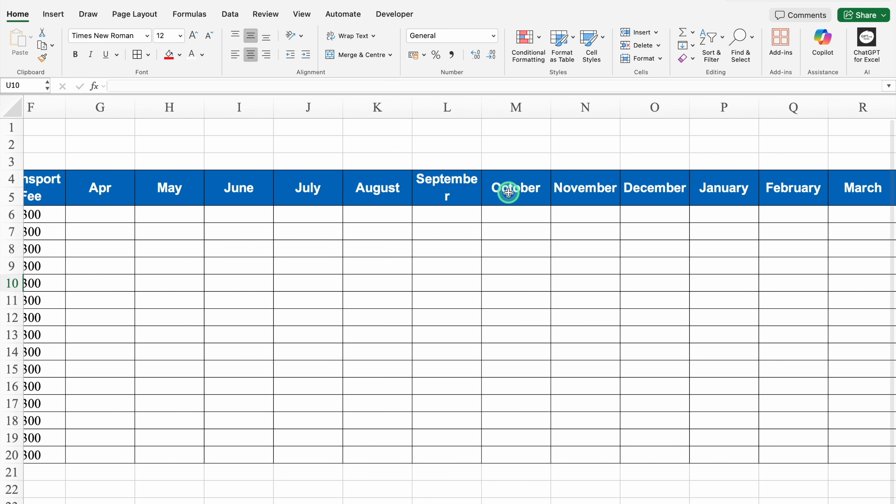
pyautogui.moveTo(481, 108); pyautogui.dragTo(499, 109)
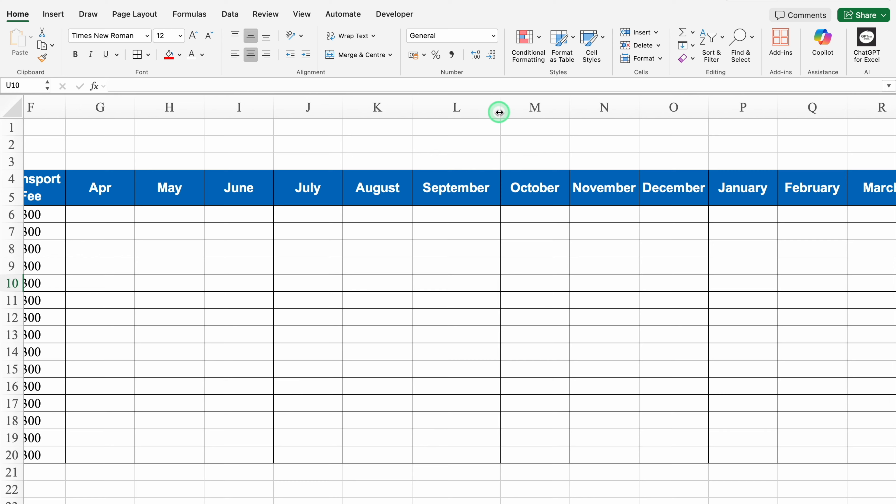
# Fill the Apr header across to R4 for abbreviated month names through Mar and narrow the month columns G to R
pyautogui.click(108, 197)
pyautogui.moveTo(135, 205); pyautogui.dragTo(880, 212)
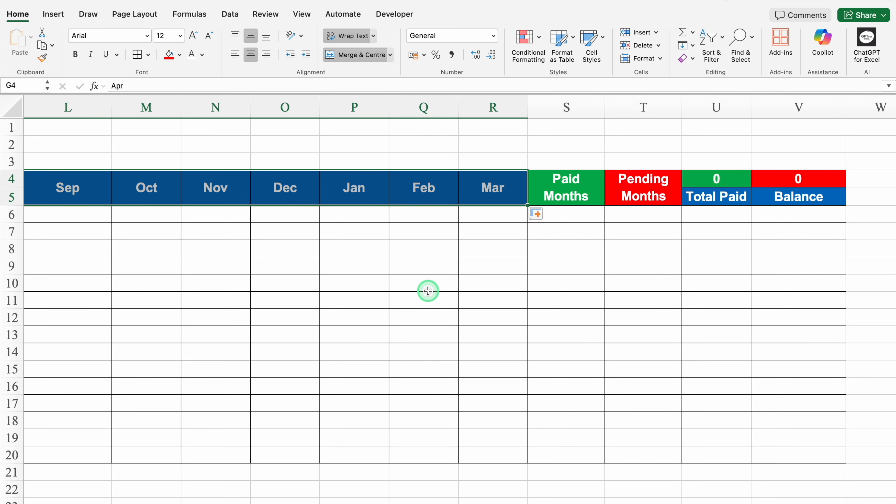
pyautogui.moveTo(503, 107); pyautogui.dragTo(331, 110)
pyautogui.moveTo(437, 107); pyautogui.dragTo(422, 109)
# Set the April status in G6 to Paid, and fill it down to row 20 and across to the Nov column
pyautogui.click(328, 217)
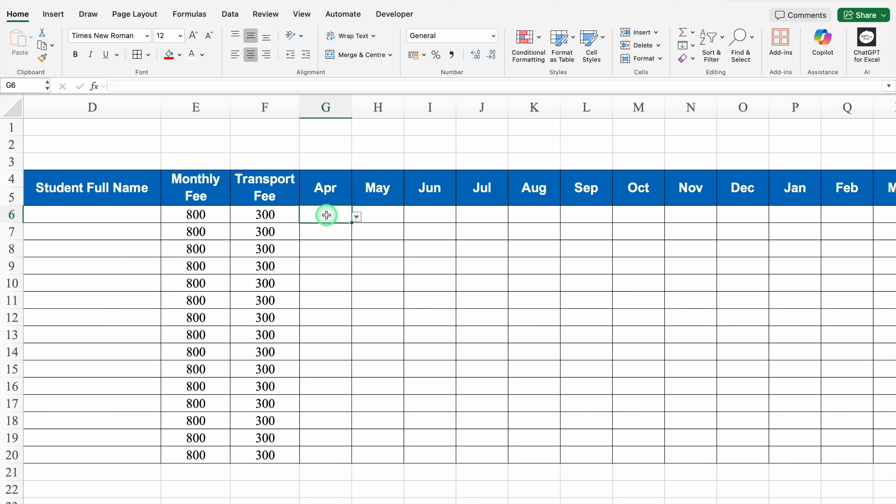
pyautogui.click(357, 216)
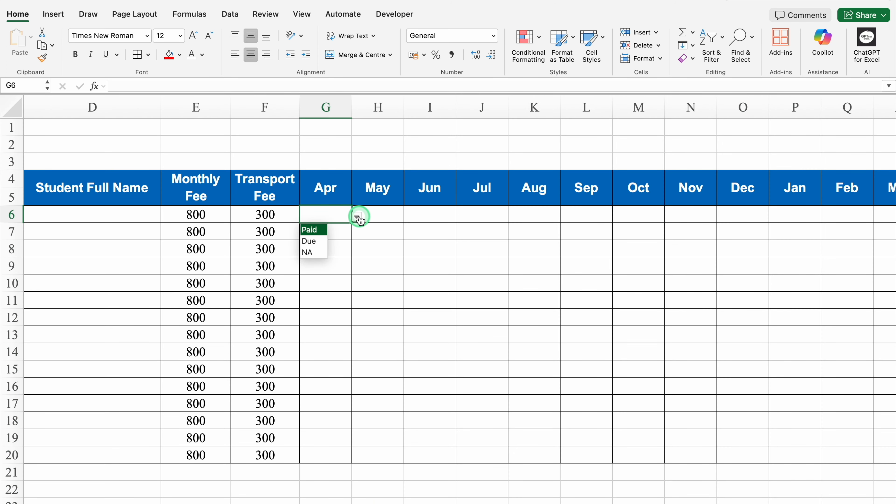
pyautogui.click(313, 230)
pyautogui.moveTo(351, 223); pyautogui.dragTo(367, 458)
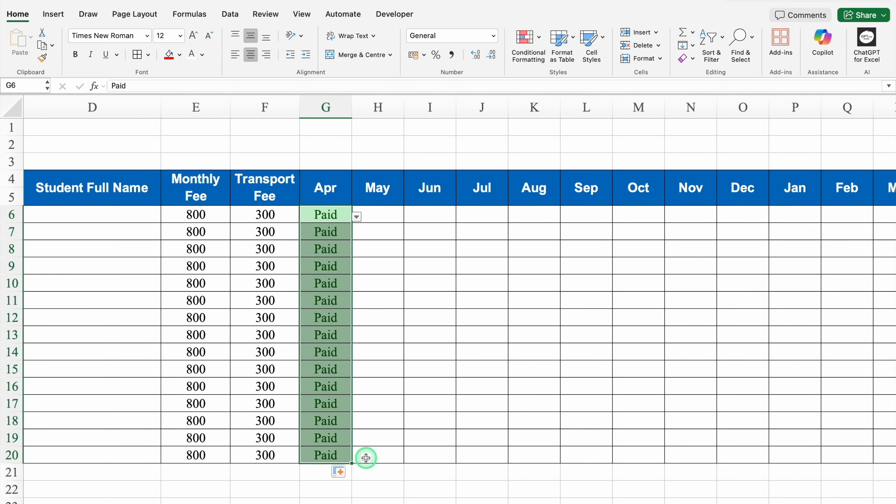
pyautogui.moveTo(352, 463); pyautogui.dragTo(695, 452)
# Change the August status in K9 to Due
pyautogui.click(535, 264)
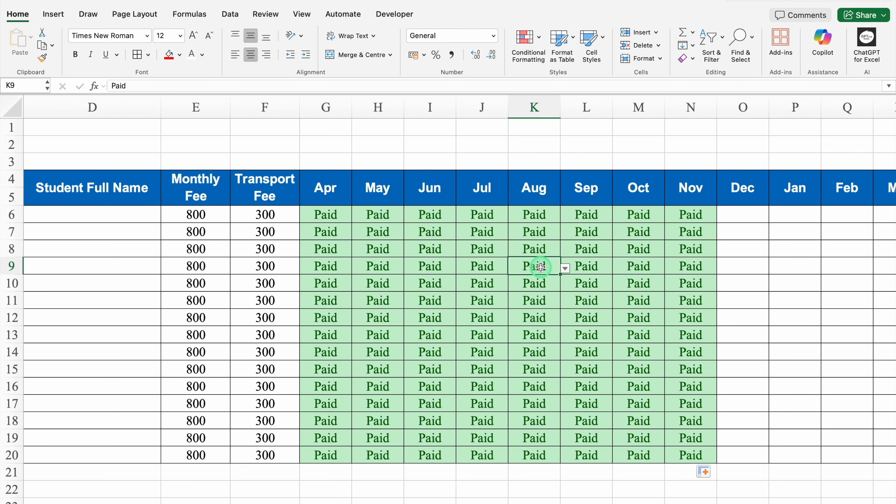
pyautogui.click(565, 269)
pyautogui.click(517, 293)
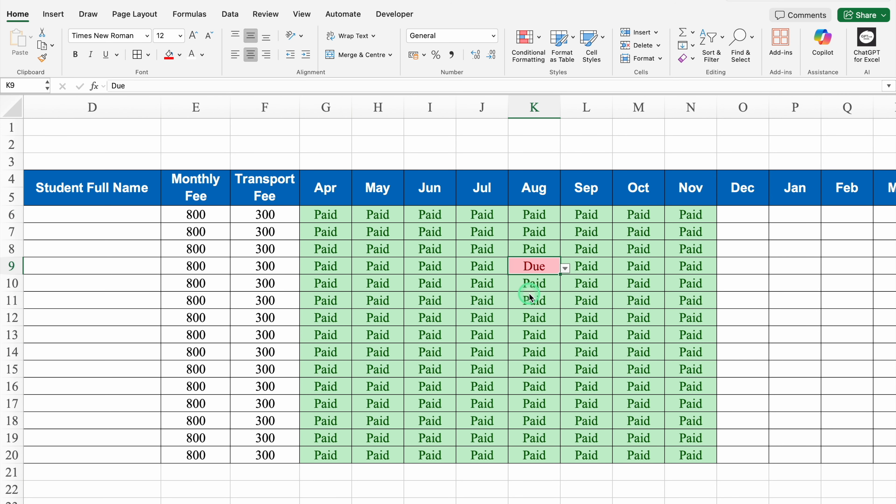
# Set the statuses in K9:N9, K13:N13 and M14:N15 to Due, and those in M11:N11 to NA
pyautogui.moveTo(561, 274); pyautogui.dragTo(717, 275)
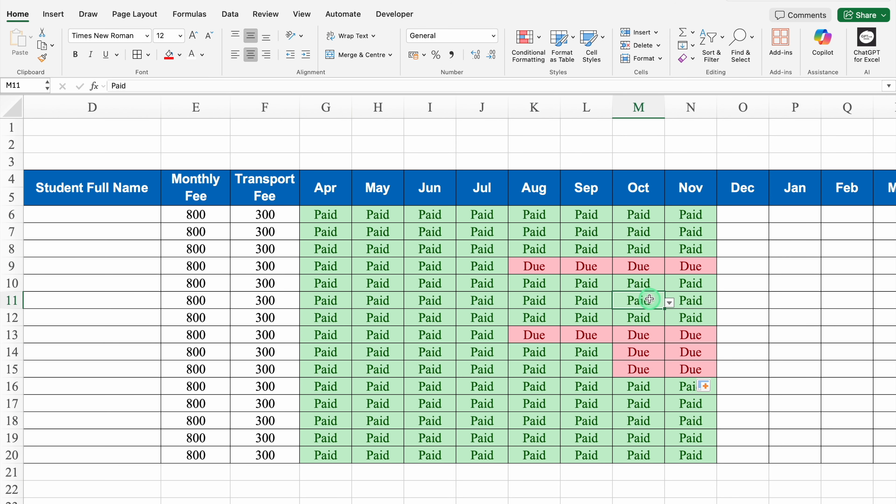
pyautogui.click(669, 303)
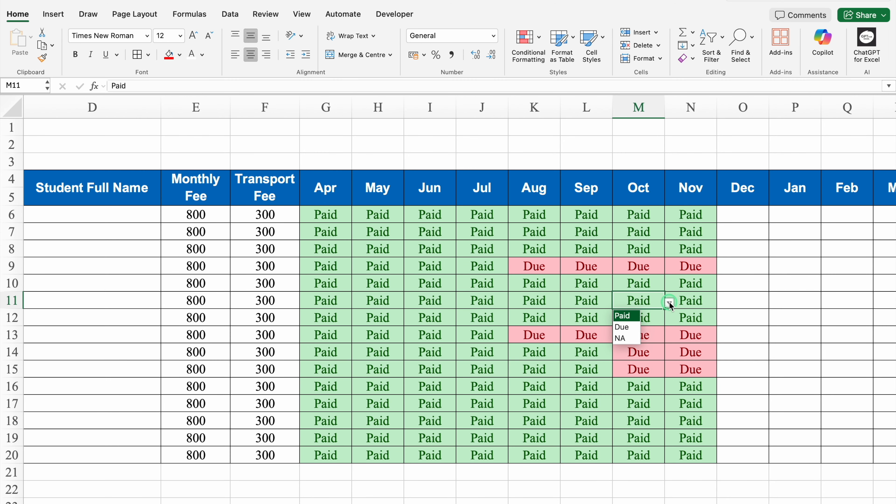
pyautogui.click(633, 338)
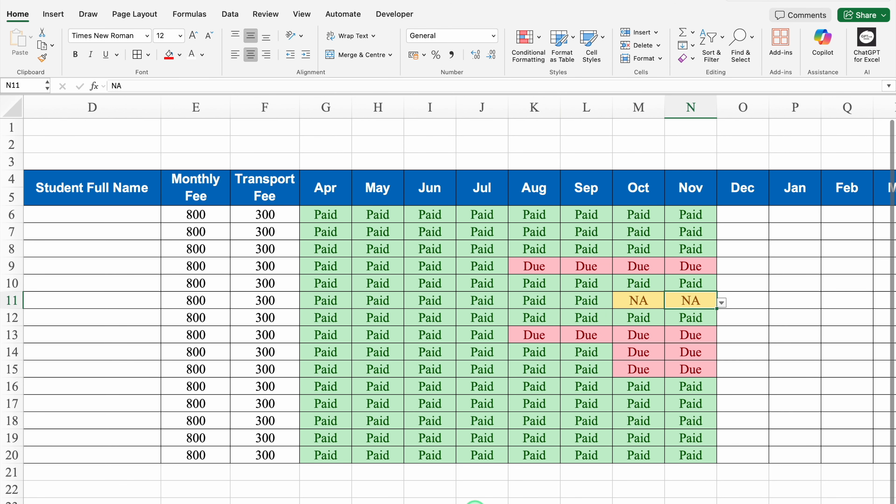
# Count the paid months in S6 with =COUNTIF(G6:R6,"Paid") and fill the formula down to row 20
pyautogui.moveTo(475, 503); pyautogui.dragTo(704, 496)
pyautogui.click(595, 215)
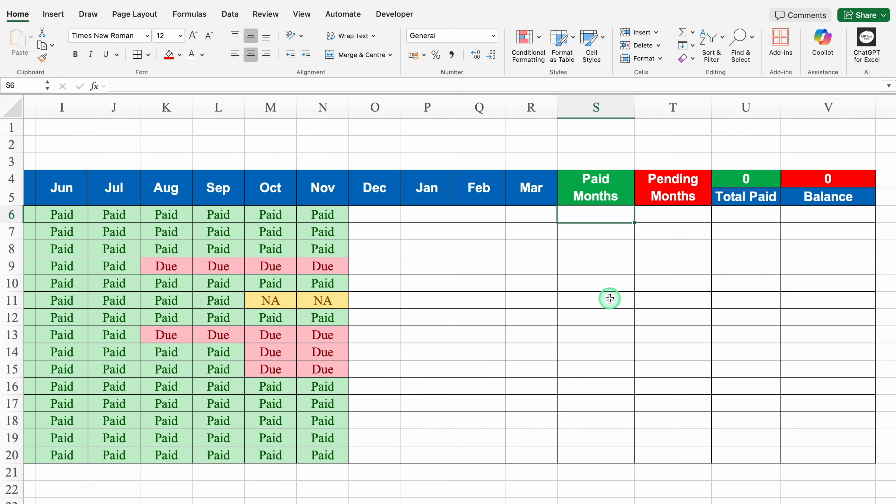
pyautogui.write('=')
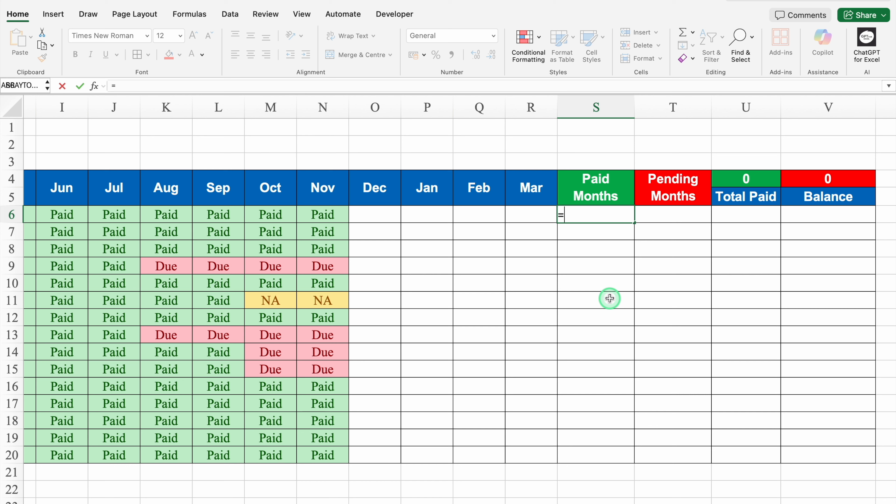
pyautogui.write('COUNTIF')
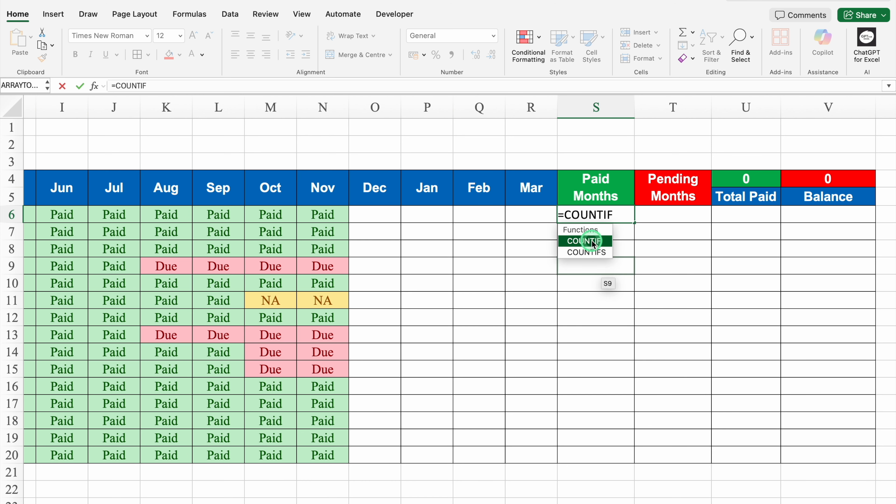
pyautogui.doubleClick(592, 241)
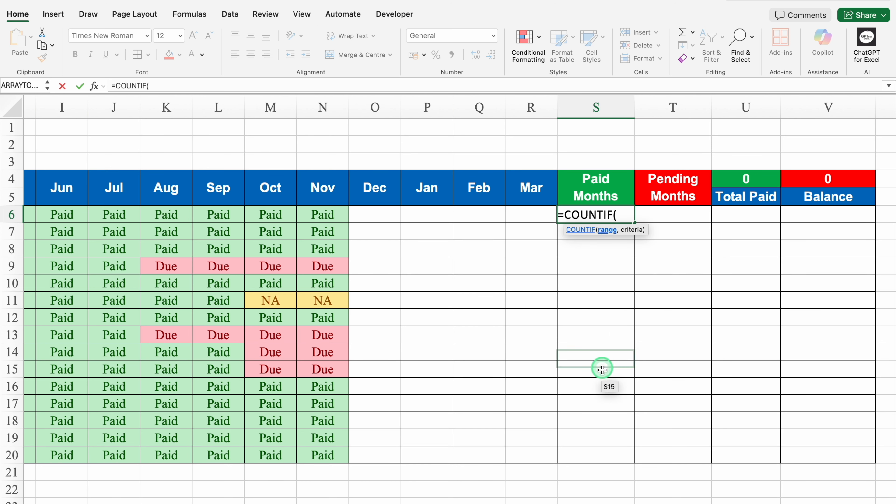
pyautogui.moveTo(636, 503); pyautogui.dragTo(524, 503)
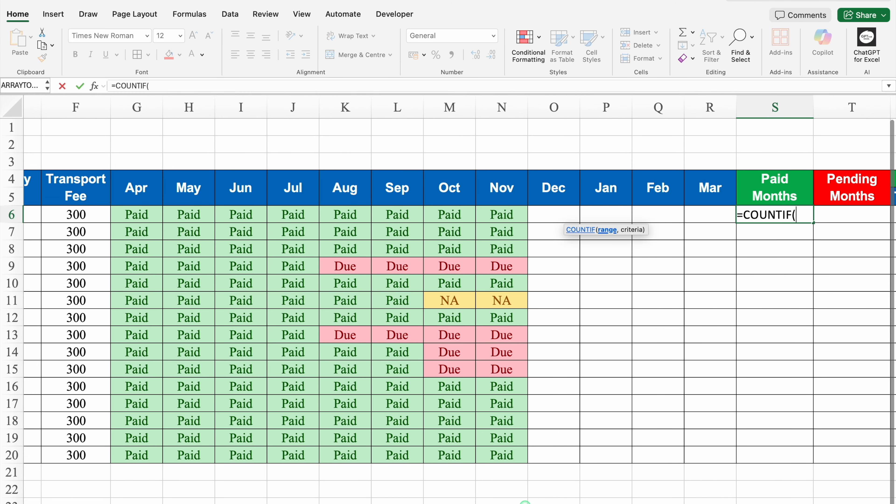
pyautogui.moveTo(136, 214); pyautogui.dragTo(711, 222)
pyautogui.write(',"Paid')
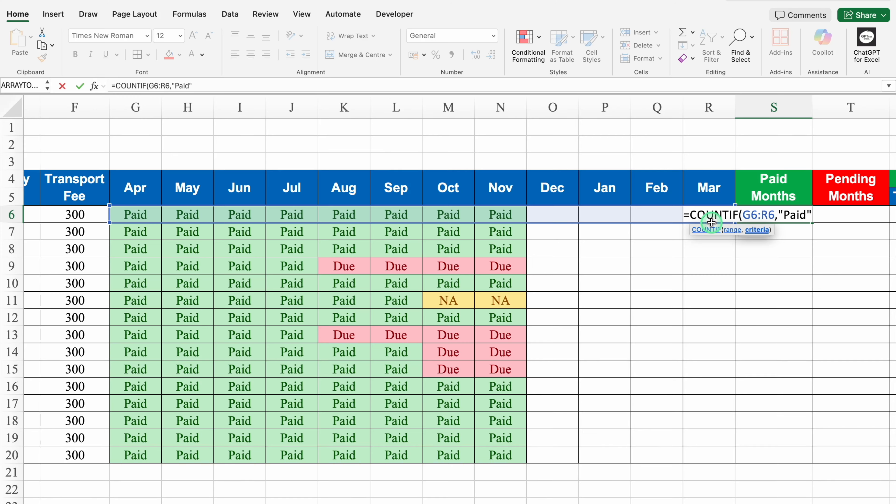
pyautogui.write(')')
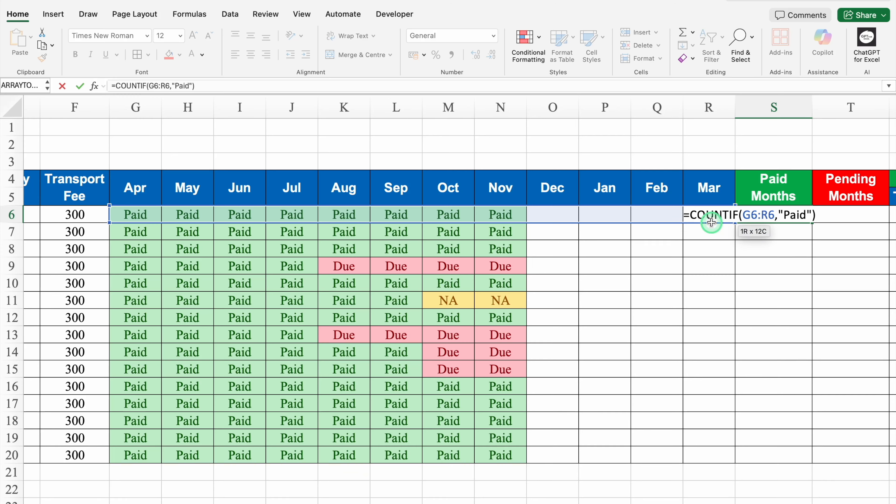
pyautogui.press('Return')
pyautogui.click(786, 219)
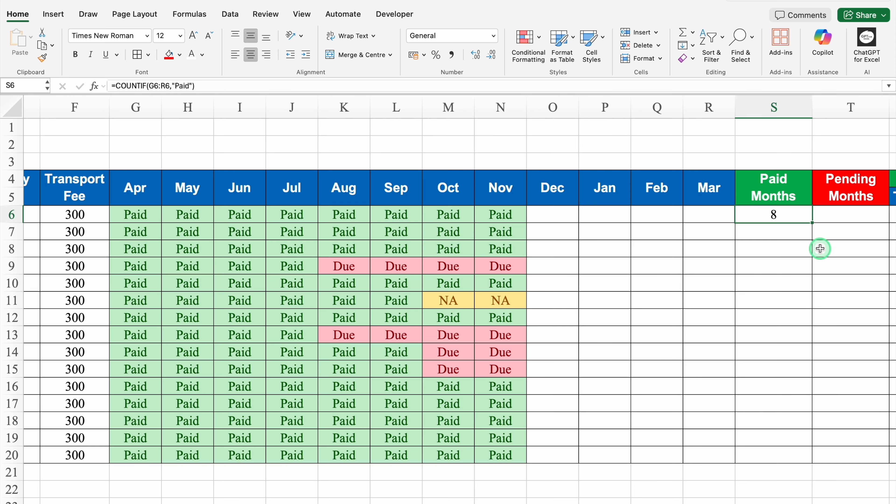
pyautogui.moveTo(812, 223); pyautogui.dragTo(807, 455)
# Copy the Paid Months formula text from S6 into T6 and change its criterion to "Due"
pyautogui.hscroll(5, 678, 319)
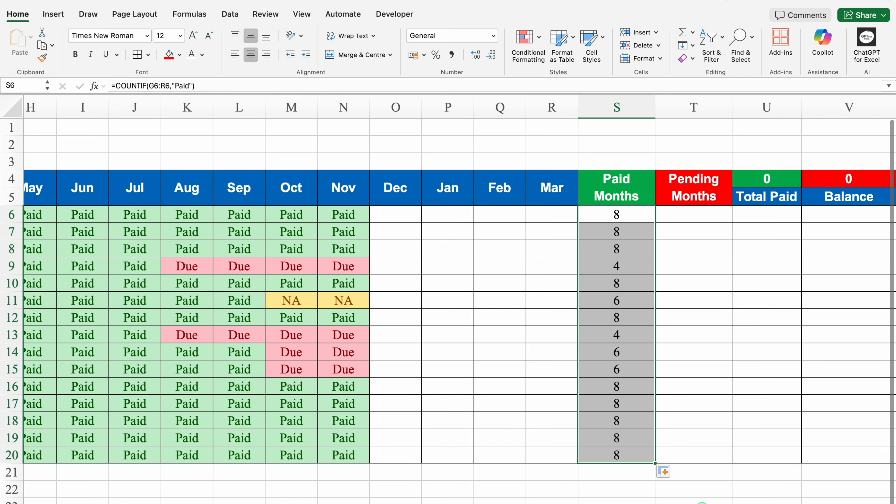
pyautogui.click(635, 215)
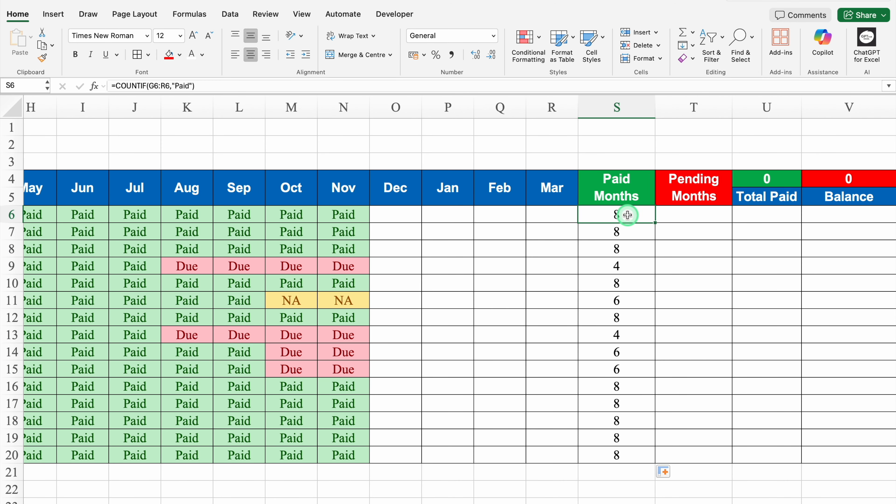
pyautogui.doubleClick(640, 215)
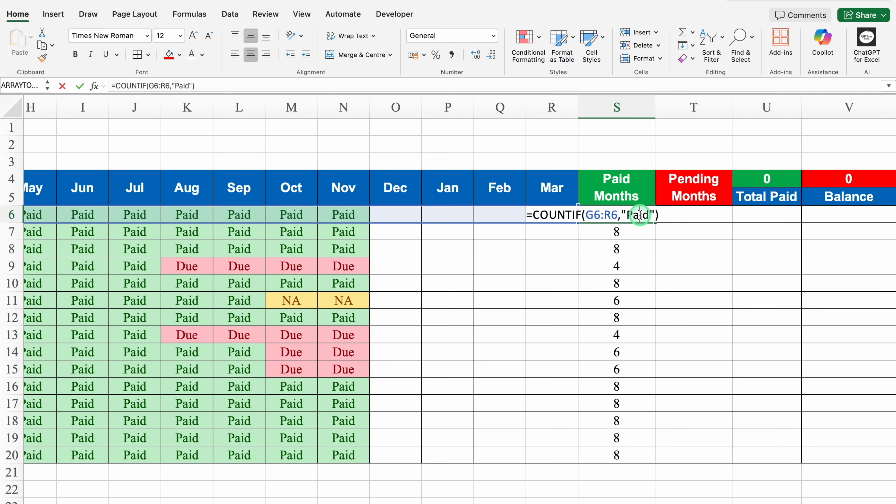
pyautogui.moveTo(659, 215); pyautogui.dragTo(526, 214)
pyautogui.press('super+c')
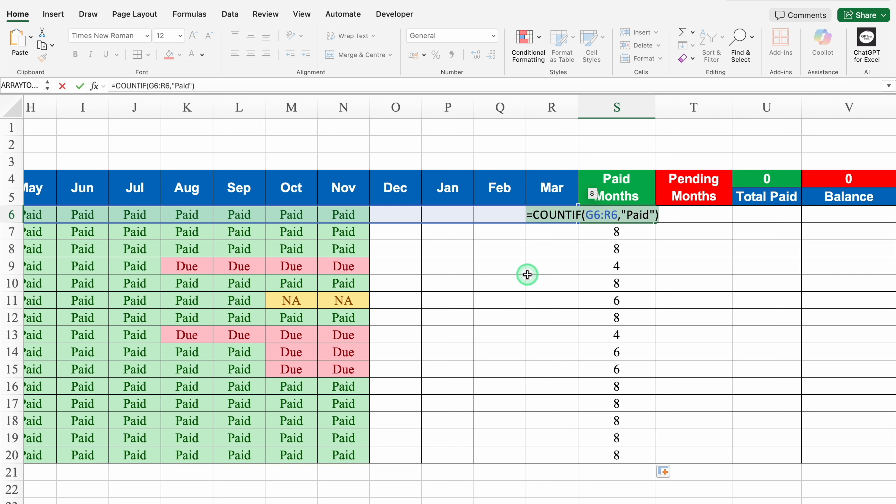
pyautogui.press('Return')
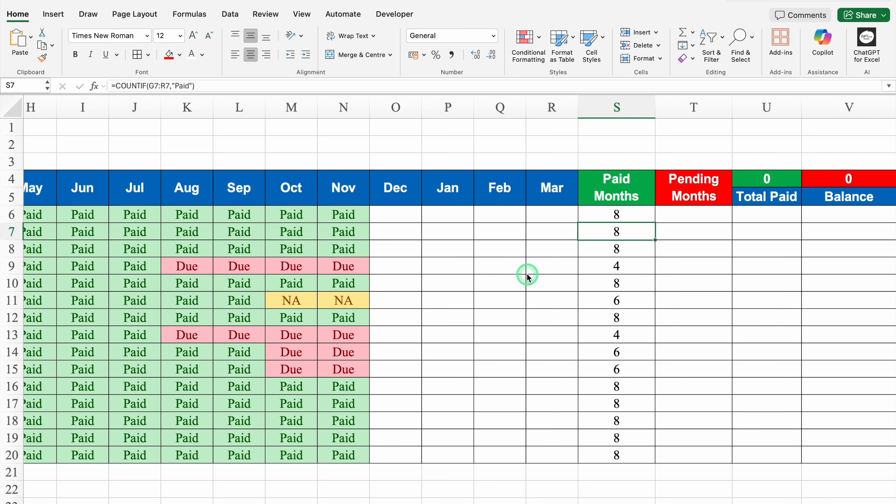
pyautogui.click(694, 212)
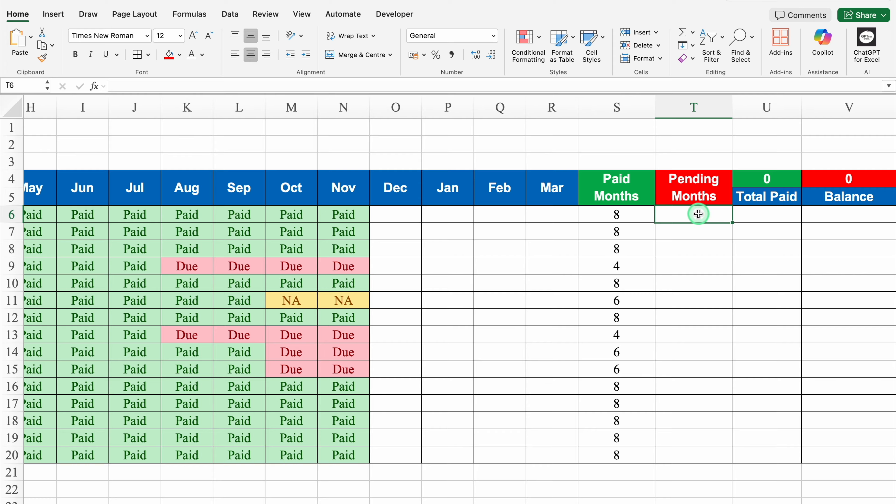
pyautogui.doubleClick(698, 214)
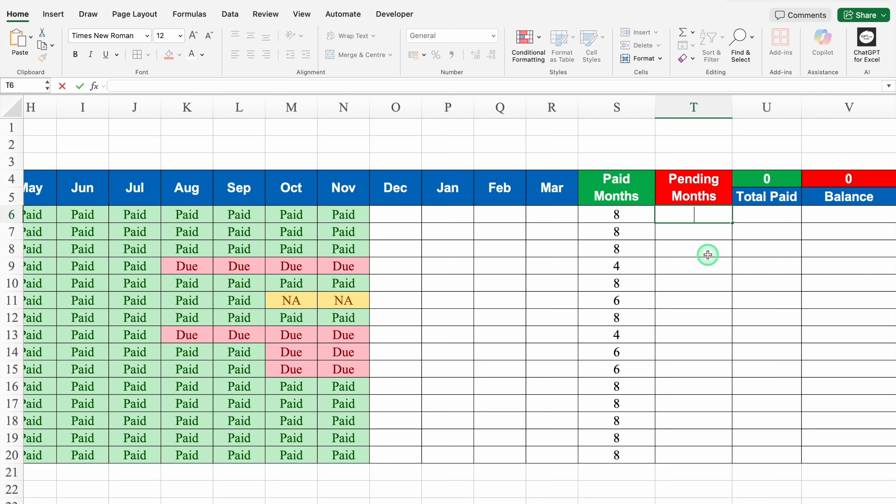
pyautogui.press('super+v')
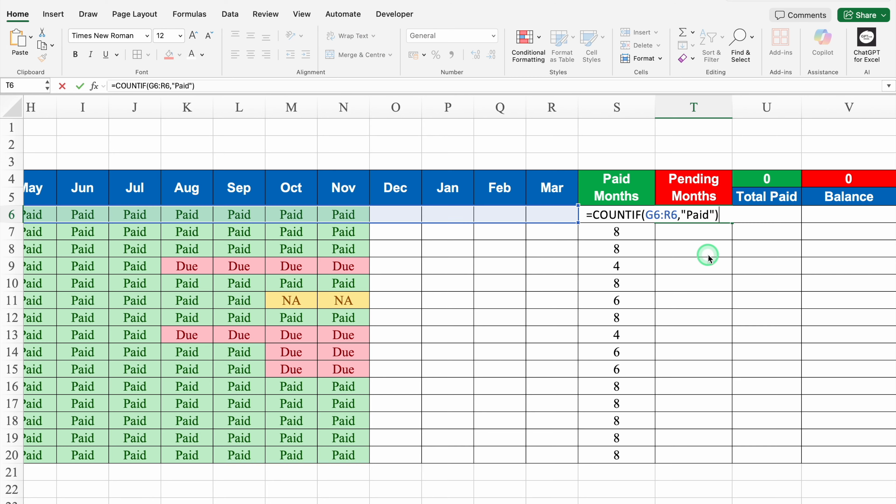
pyautogui.click(707, 216)
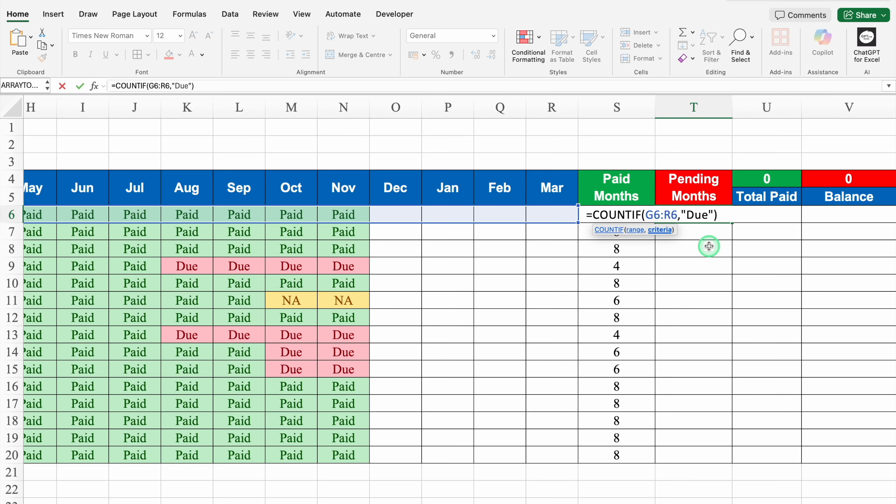
pyautogui.press('Return')
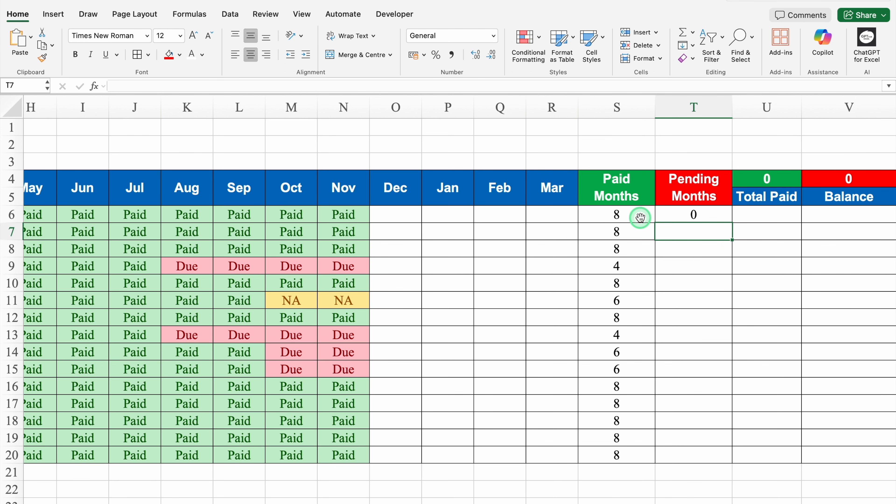
# Fill the Pending Months formula in T6 down to row 20
pyautogui.click(640, 215)
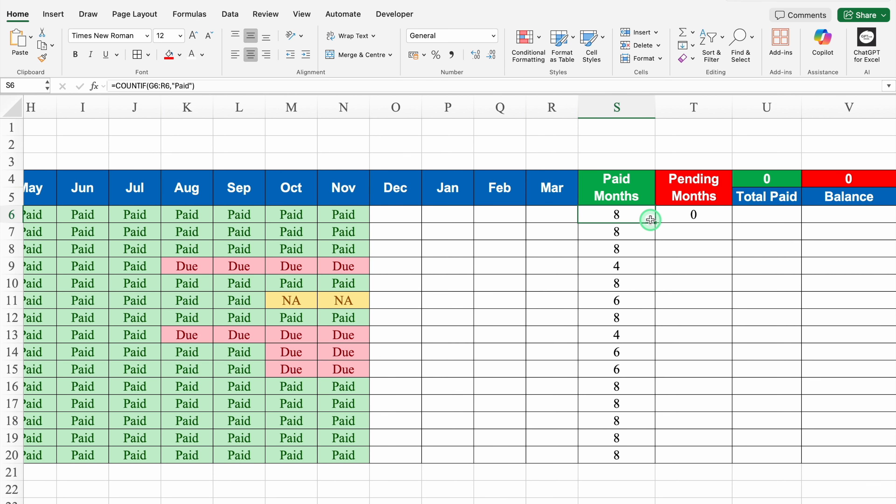
pyautogui.click(663, 216)
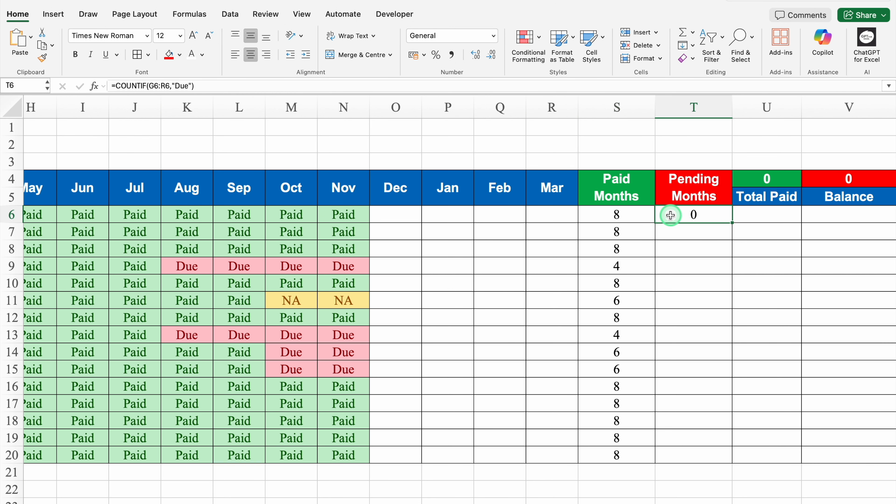
pyautogui.doubleClick(733, 223)
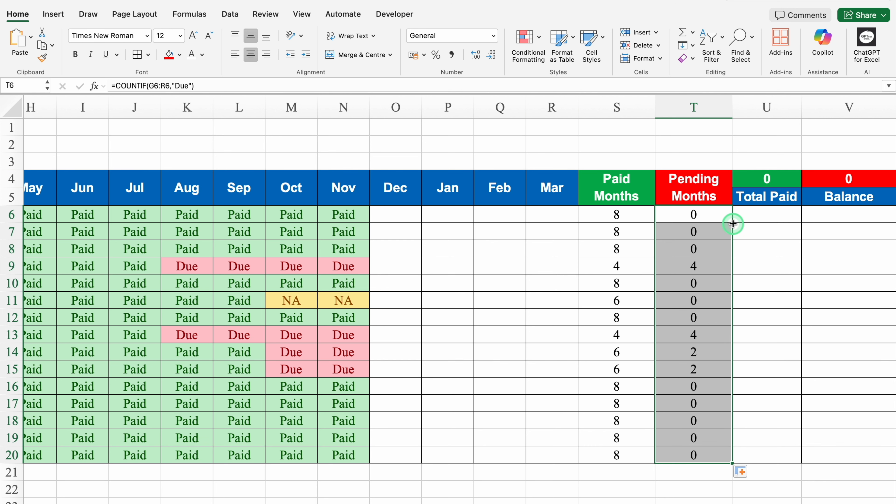
# Test the December status in O6 with Due and switch it to NA
pyautogui.click(405, 213)
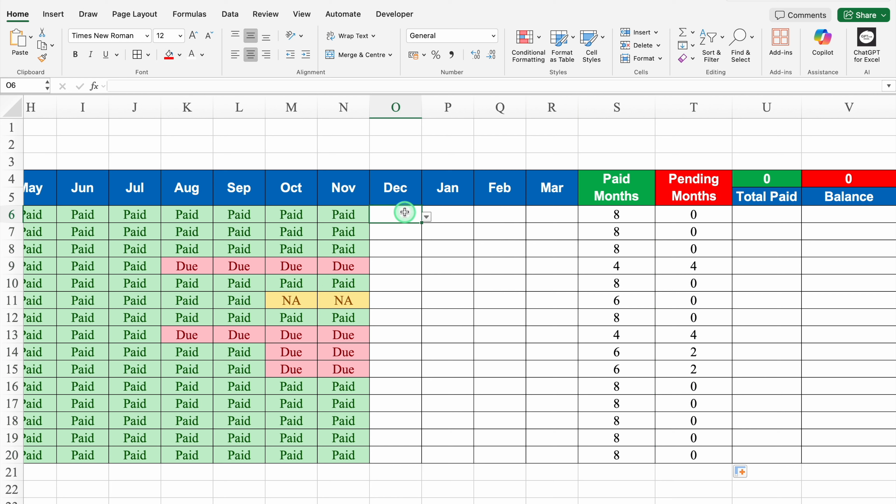
pyautogui.click(427, 216)
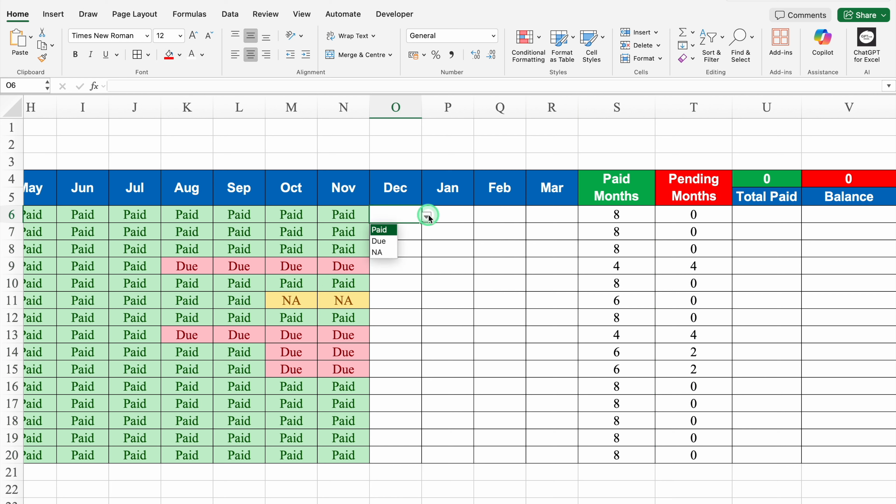
pyautogui.click(388, 242)
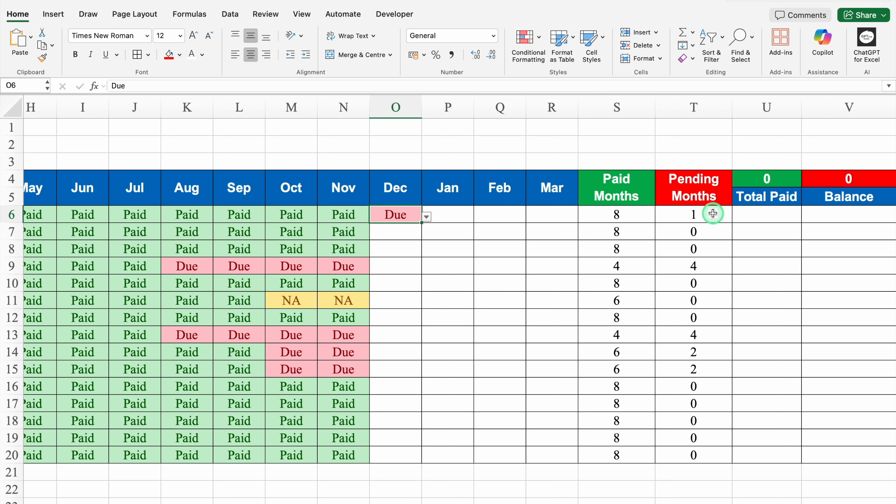
pyautogui.click(427, 216)
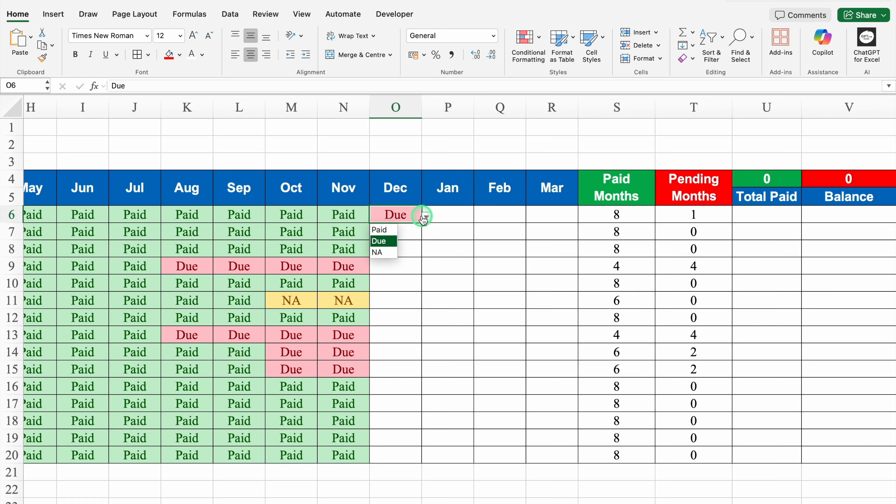
pyautogui.click(388, 253)
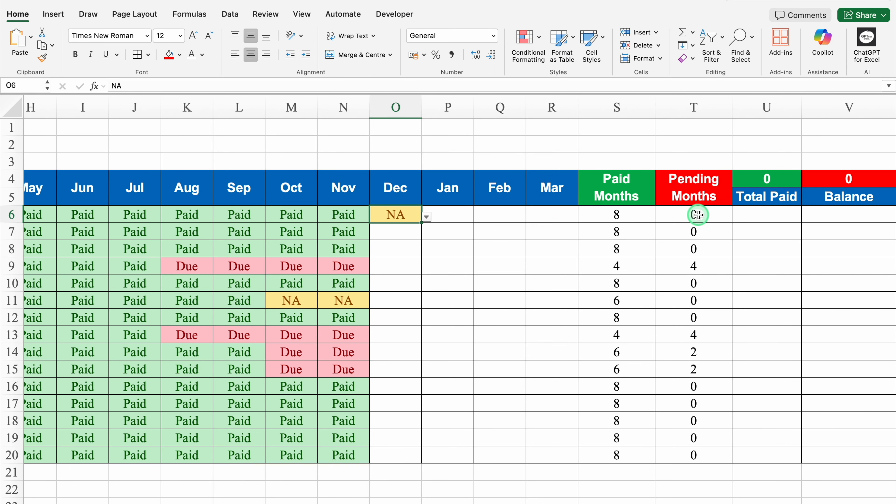
# Enter =E6+F6 in Total Paid cell U6 to add the monthly and transport fees
pyautogui.hscroll(2, 663, 494)
pyautogui.click(700, 222)
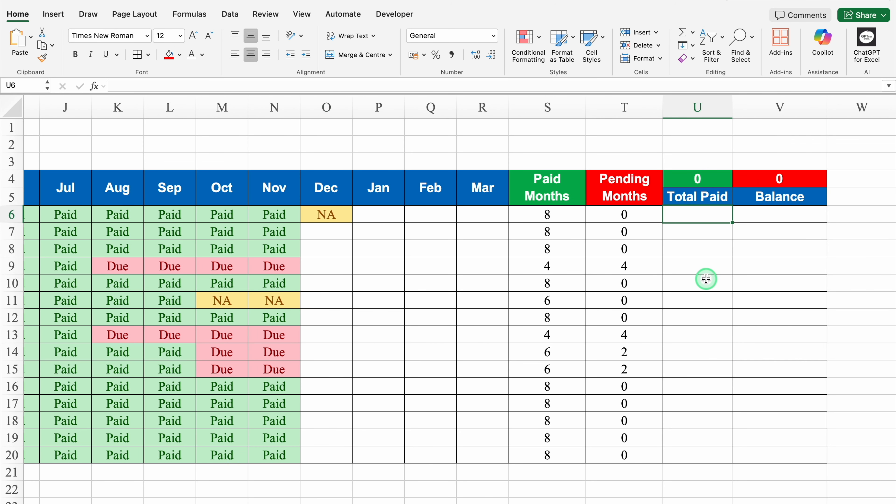
pyautogui.write('=')
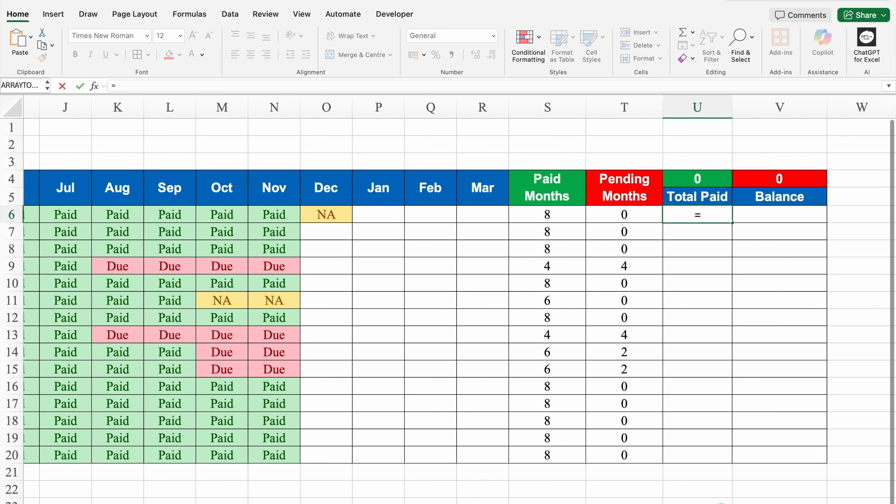
pyautogui.hscroll(-7, 449, 317)
pyautogui.click(281, 215)
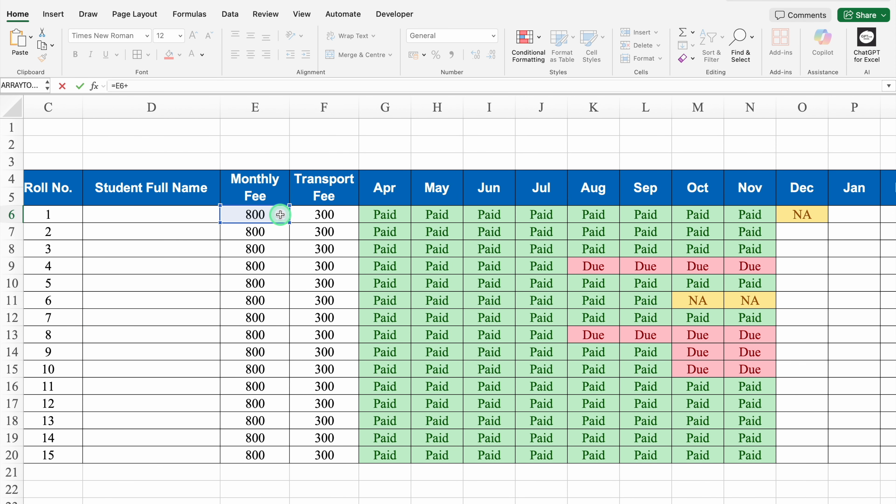
pyautogui.click(308, 215)
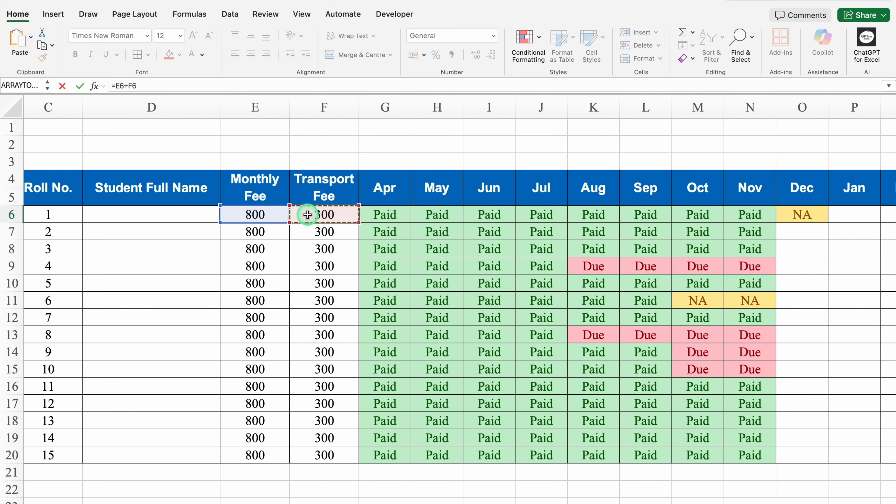
pyautogui.press('Return')
# Change the Total Paid formula in U6 to =(E6+F6)*S6 and fill it down to row 20
pyautogui.hscroll(2, 624, 500)
pyautogui.click(751, 216)
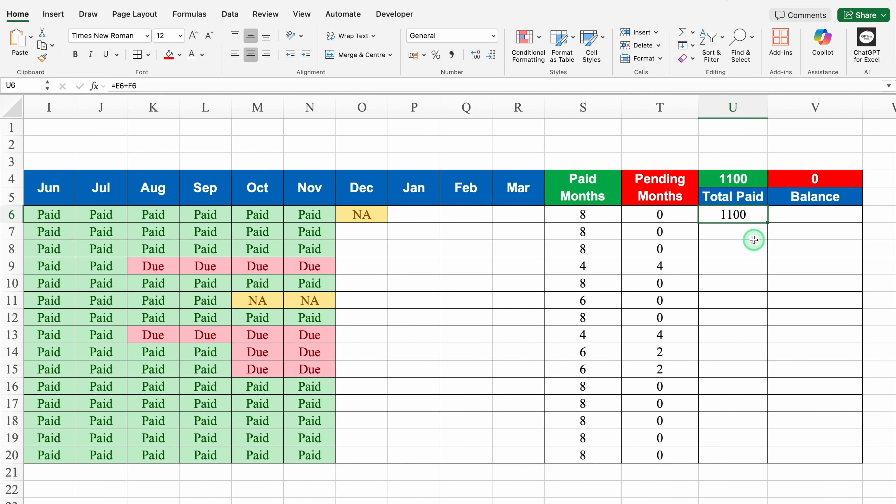
pyautogui.doubleClick(752, 216)
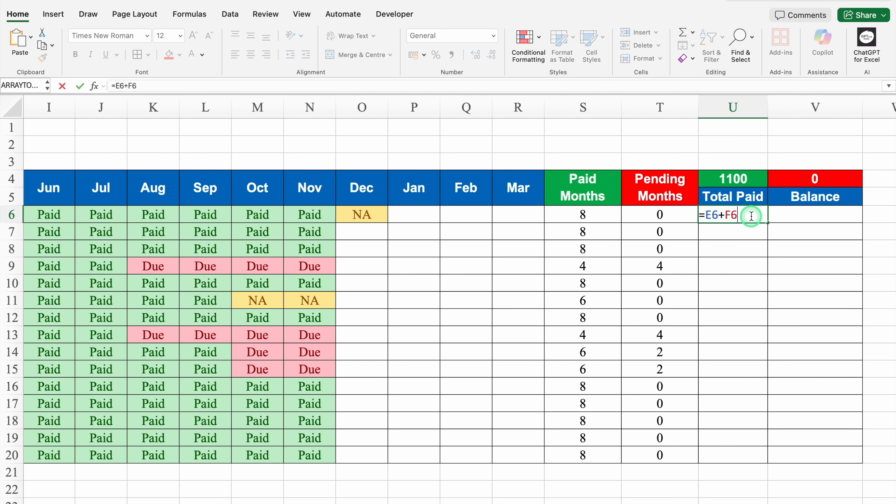
pyautogui.click(706, 214)
pyautogui.write('(')
pyautogui.click(745, 215)
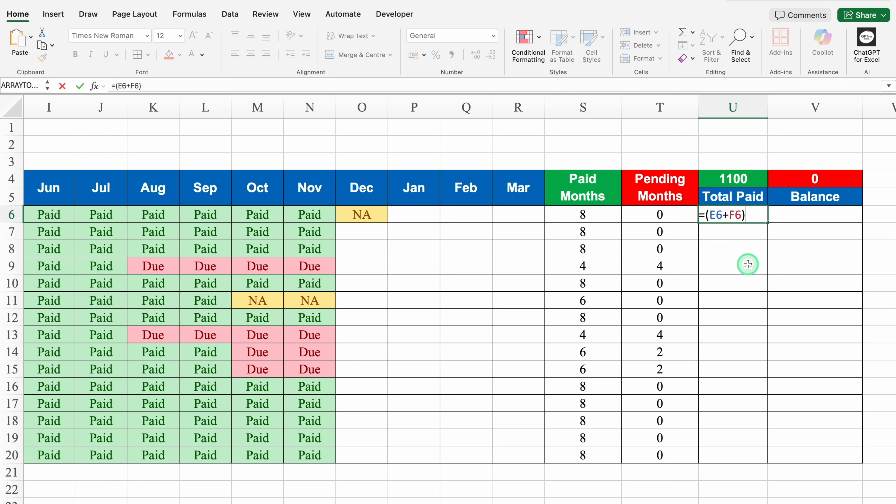
pyautogui.write('*')
pyautogui.click(596, 214)
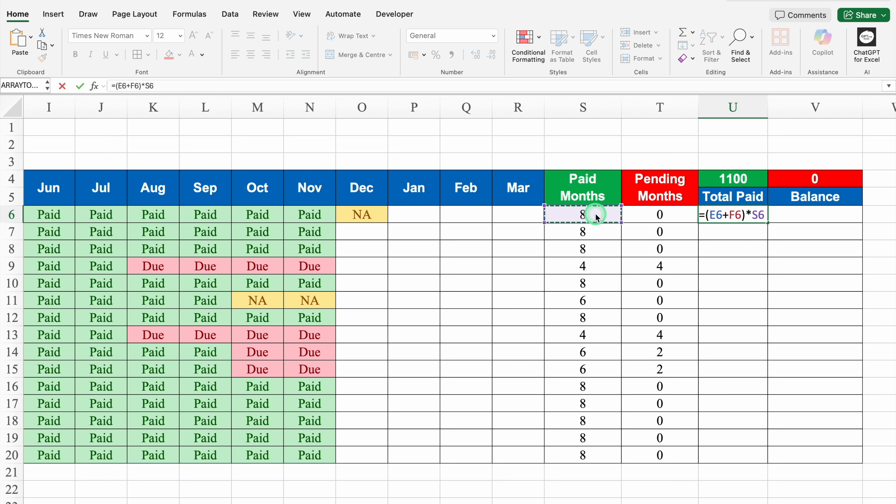
pyautogui.press('Return')
pyautogui.click(758, 215)
pyautogui.doubleClick(768, 222)
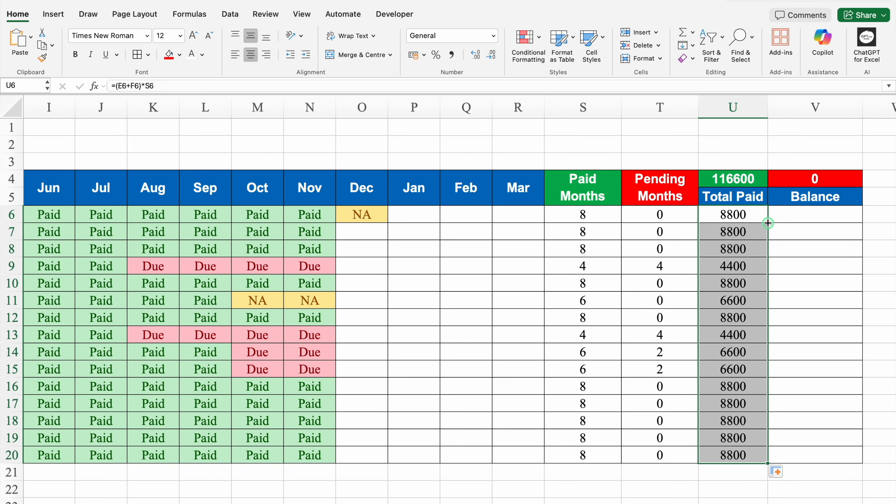
# Copy the Total Paid formula text from U6 into Balance cell V6
pyautogui.click(752, 214)
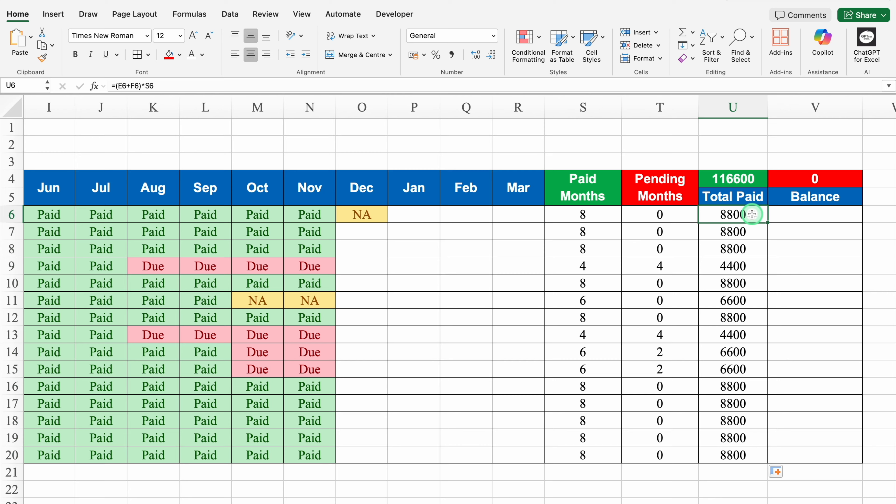
pyautogui.doubleClick(752, 214)
pyautogui.moveTo(768, 215); pyautogui.dragTo(698, 216)
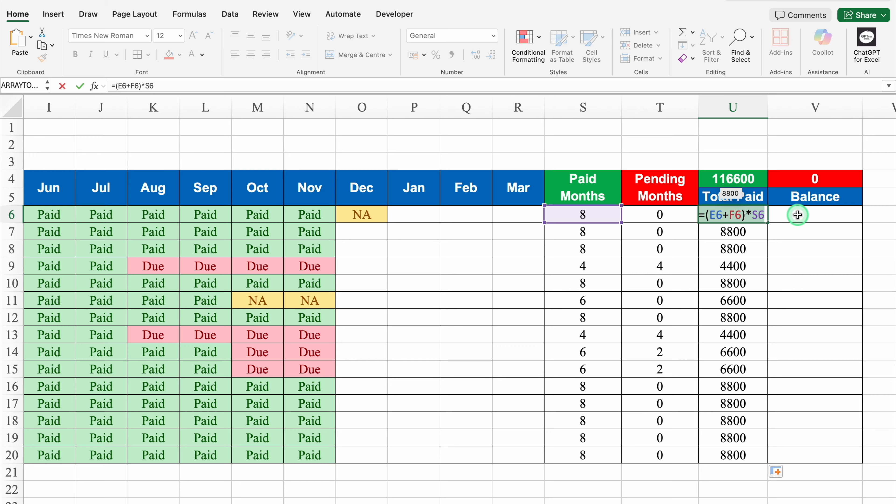
pyautogui.press('Escape')
pyautogui.click(807, 215)
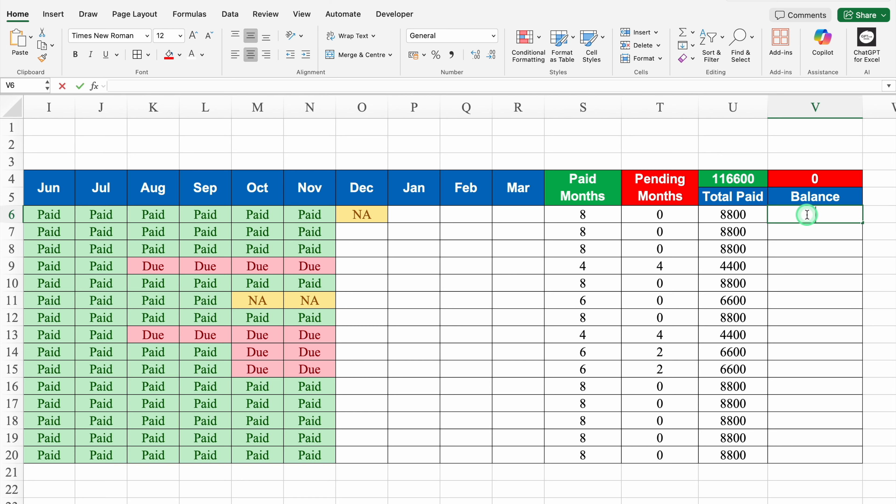
pyautogui.doubleClick(807, 214)
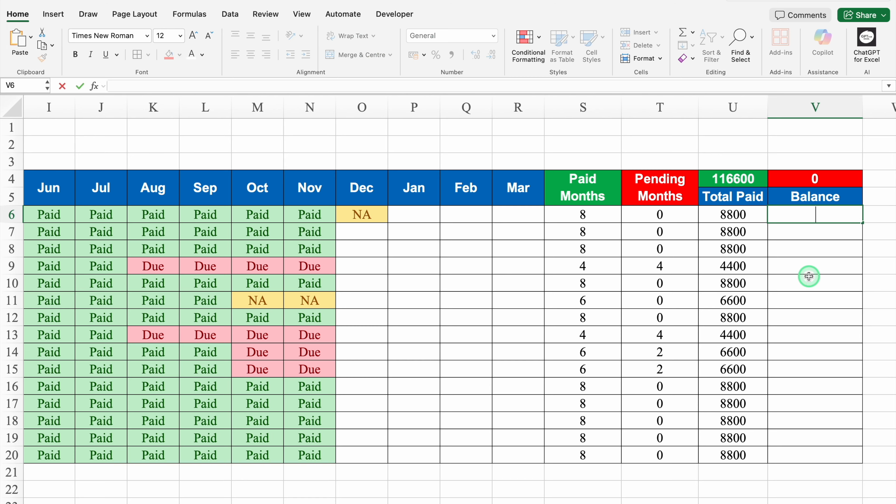
pyautogui.press('super+v')
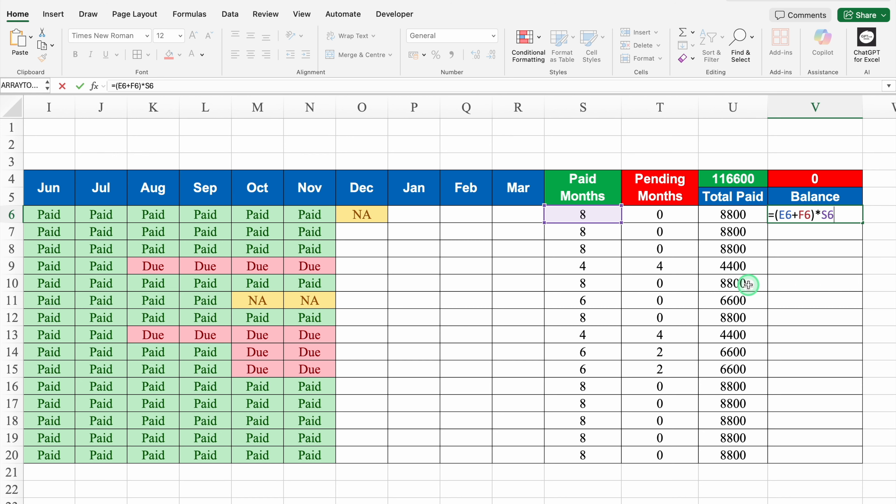
# Replace S6 with T6 so the Balance formula in V6 reads =(E6+F6)*T6, and fill it down to row 20
pyautogui.press('BackSpace')
pyautogui.press('BackSpace')
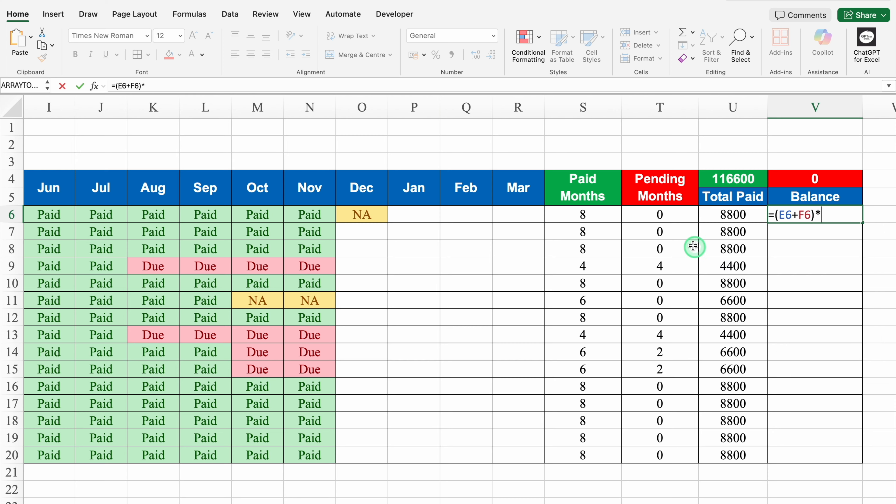
pyautogui.click(673, 217)
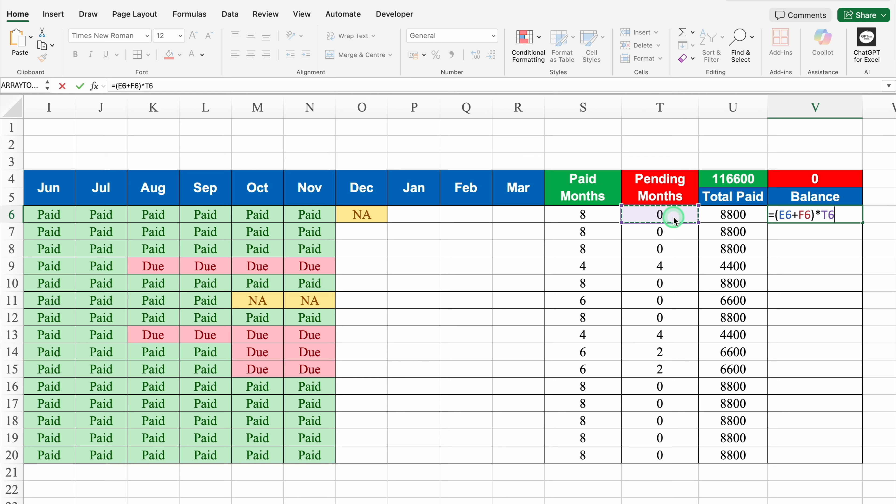
pyautogui.press('Return')
pyautogui.click(811, 214)
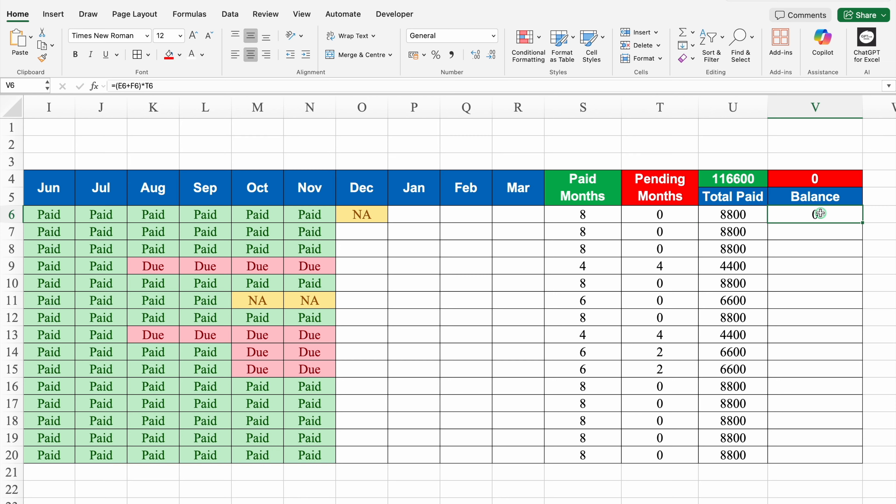
pyautogui.doubleClick(862, 223)
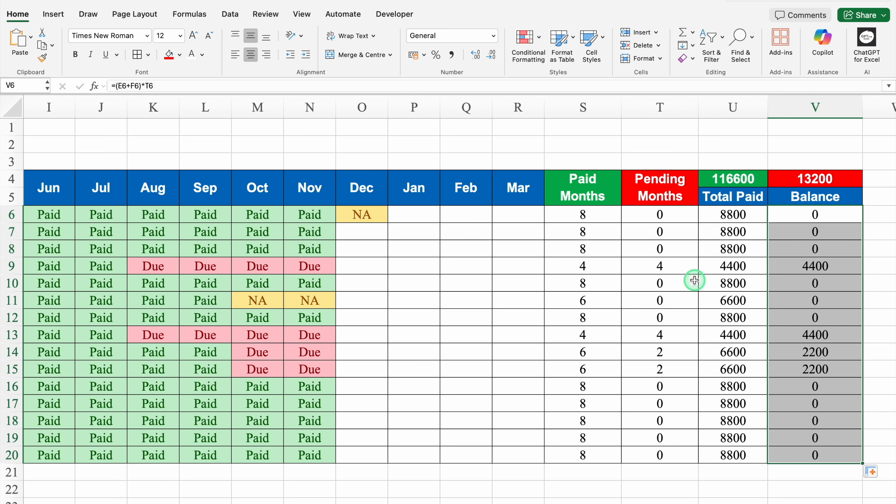
# Apply the custom number format #;#; to S6:V20 to hide the zero values
pyautogui.moveTo(586, 214); pyautogui.dragTo(801, 454)
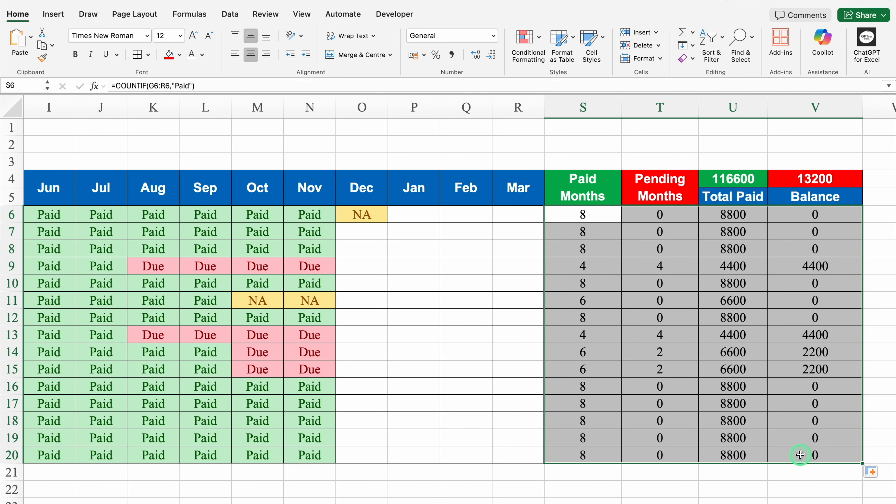
pyautogui.press('super+1')
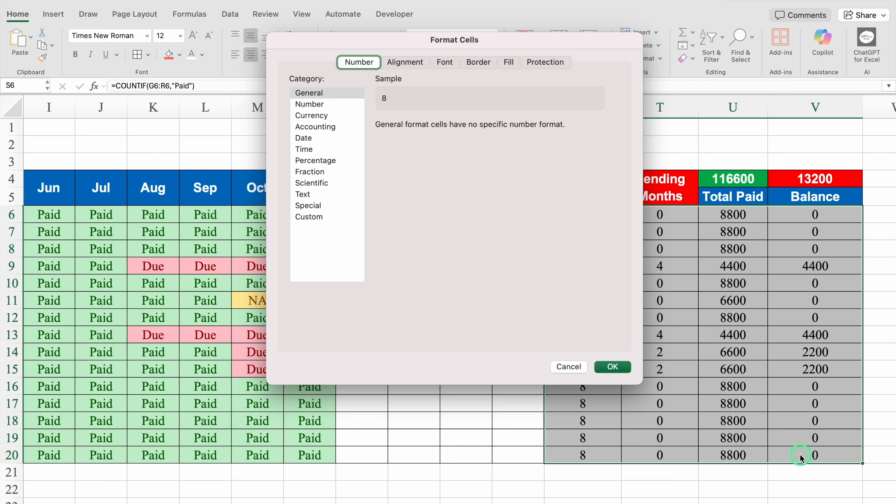
pyautogui.click(314, 217)
pyautogui.moveTo(422, 141); pyautogui.dragTo(367, 141)
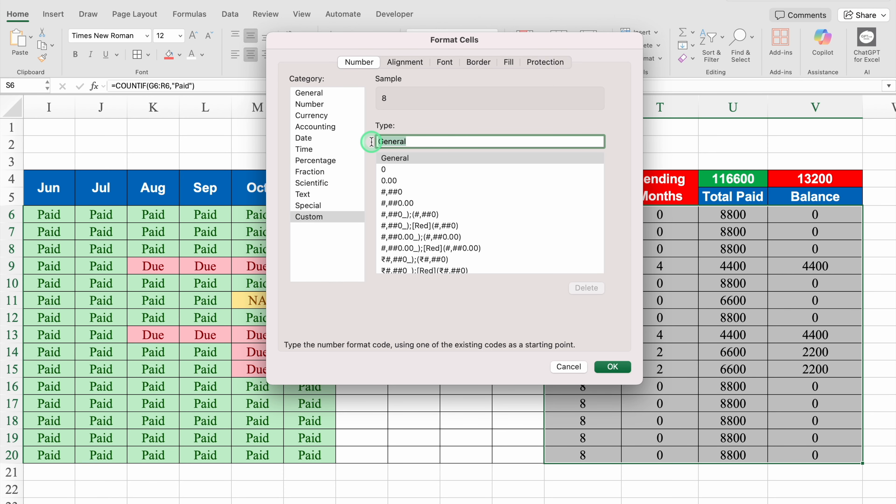
pyautogui.press('BackSpace')
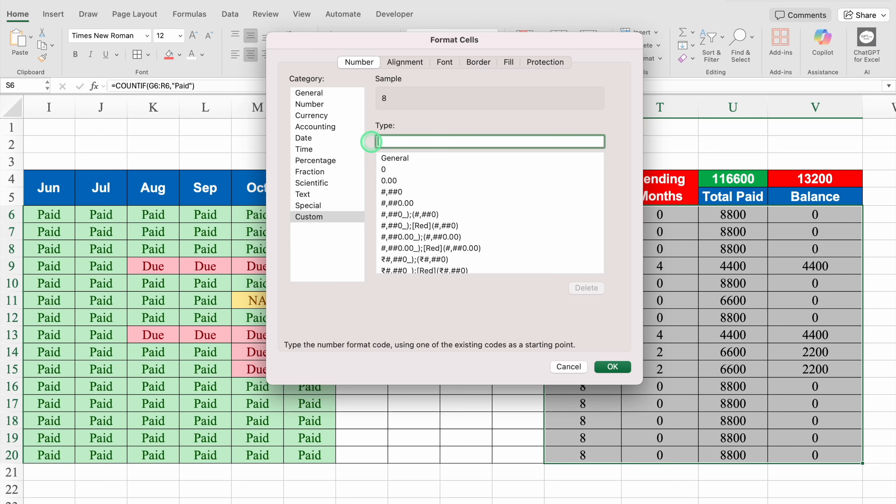
pyautogui.write('#;#;')
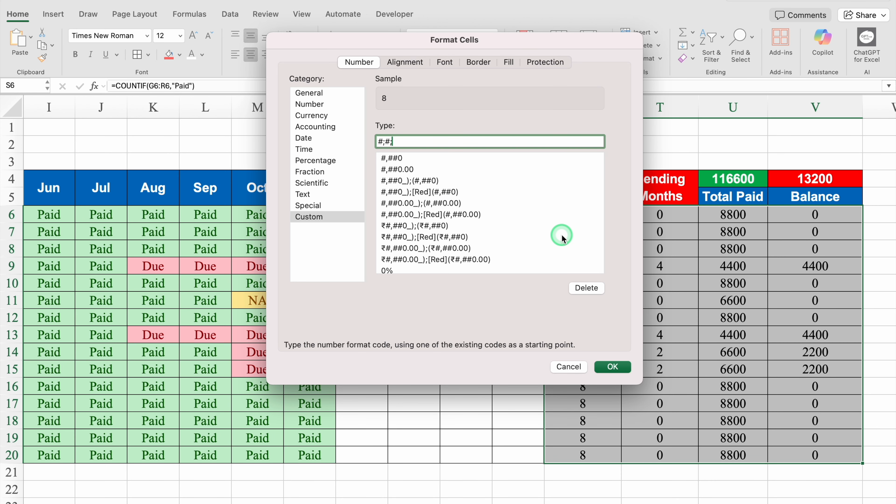
pyautogui.click(614, 368)
pyautogui.click(623, 482)
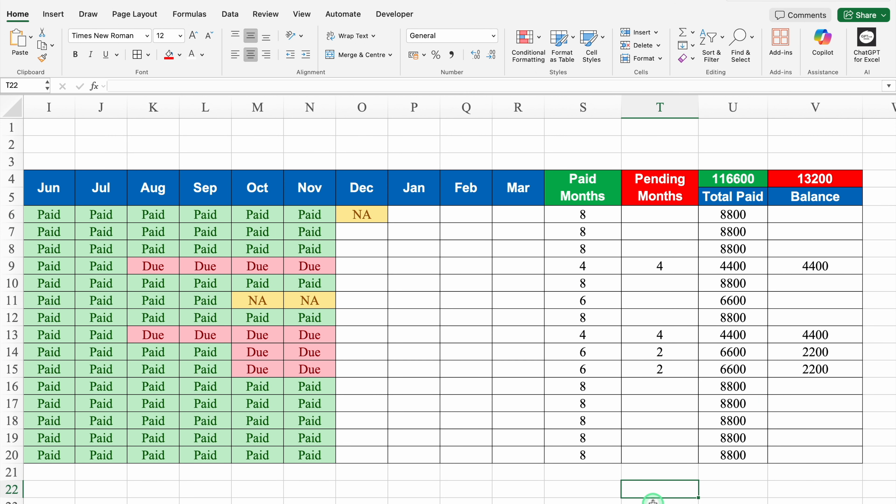
# Make row 3 about twice as tall and merge and centre cells B3:H3 above the table
pyautogui.hscroll(-10, 640, 486)
pyautogui.hscroll(-2, 96, 238)
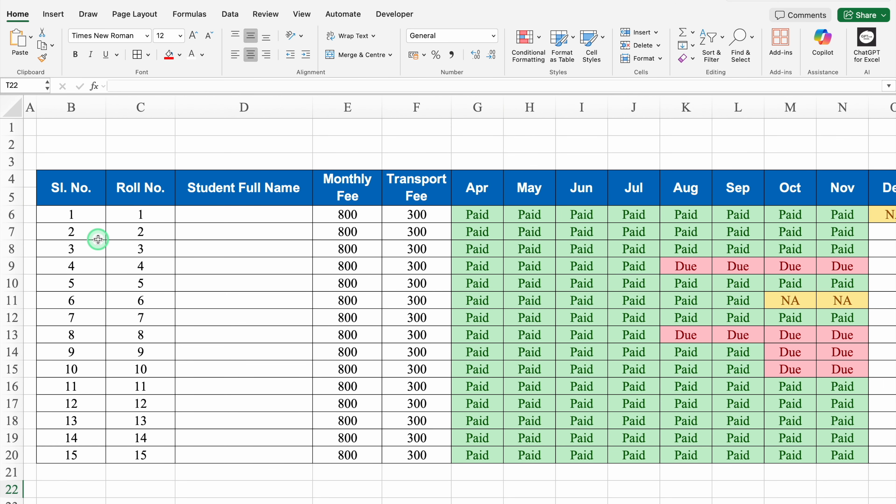
pyautogui.moveTo(17, 170); pyautogui.dragTo(17, 187)
pyautogui.click(57, 171)
pyautogui.moveTo(57, 171); pyautogui.dragTo(509, 169)
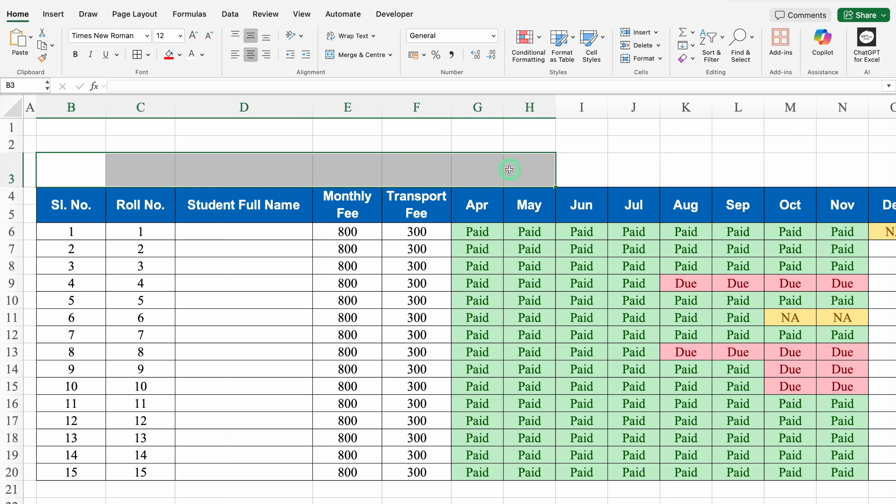
pyautogui.click(353, 57)
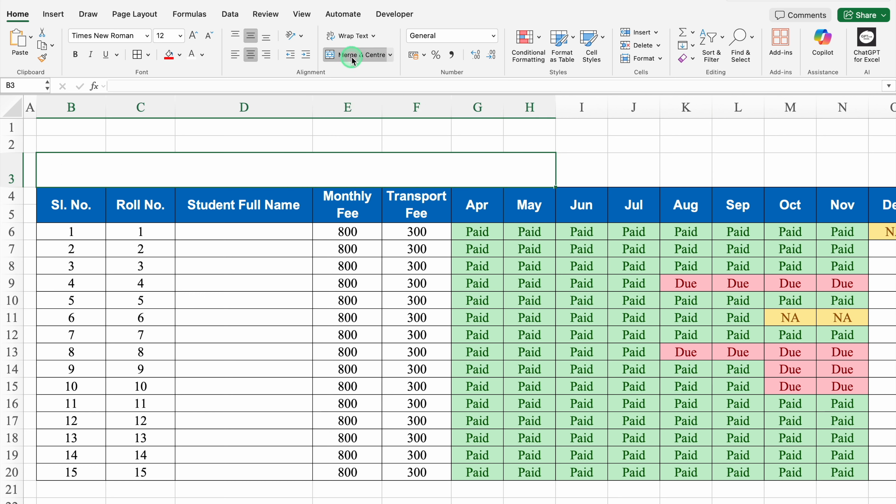
# Format row 3 with the Arial Black font at size 16
pyautogui.click(7, 165)
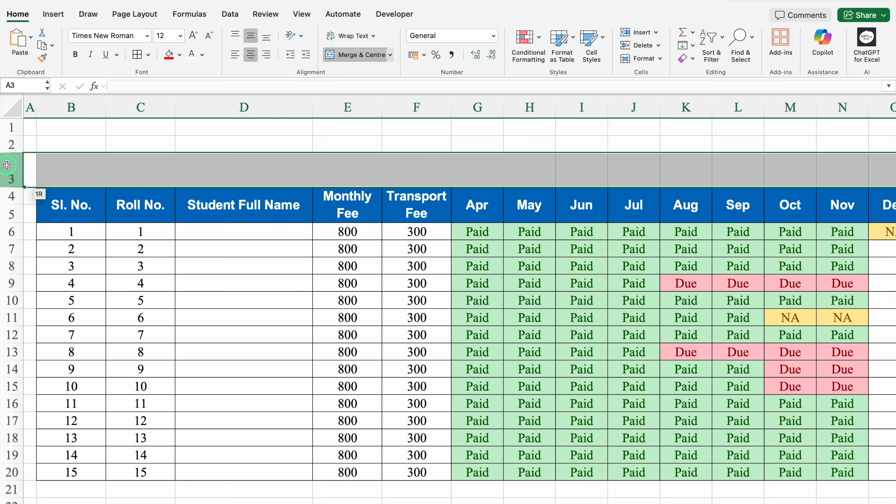
pyautogui.click(147, 36)
pyautogui.moveTo(157, 138)
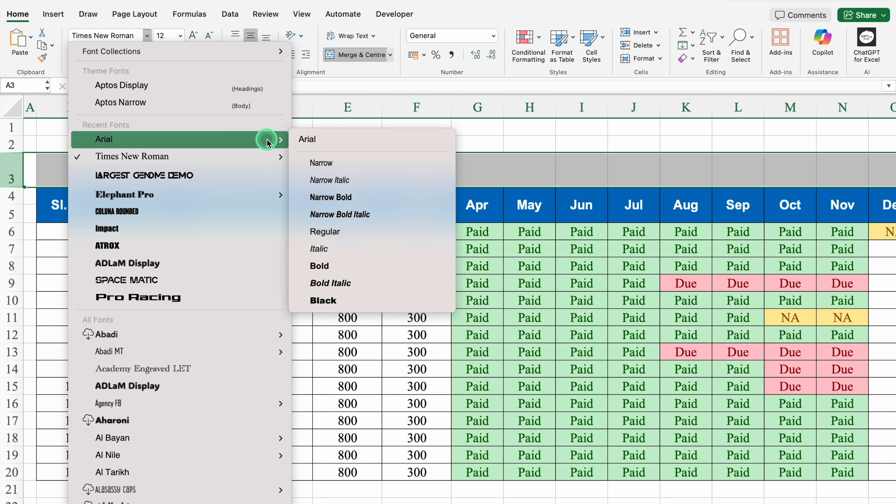
pyautogui.click(354, 300)
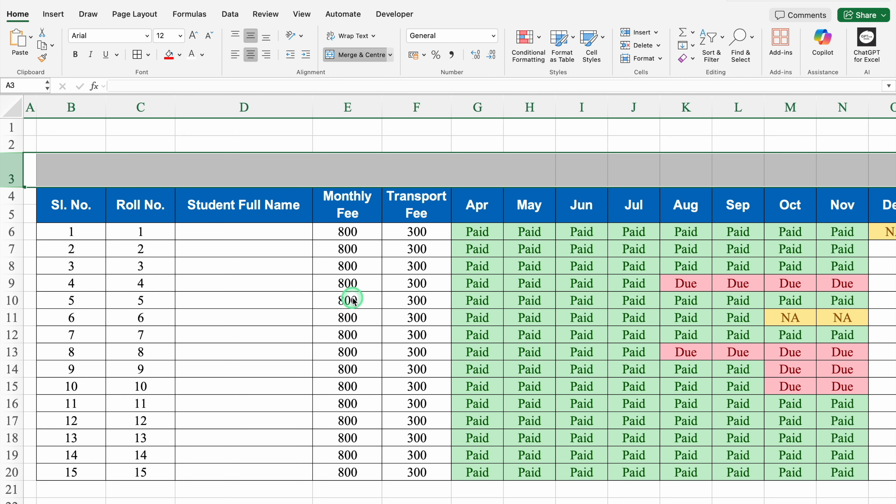
pyautogui.click(193, 37)
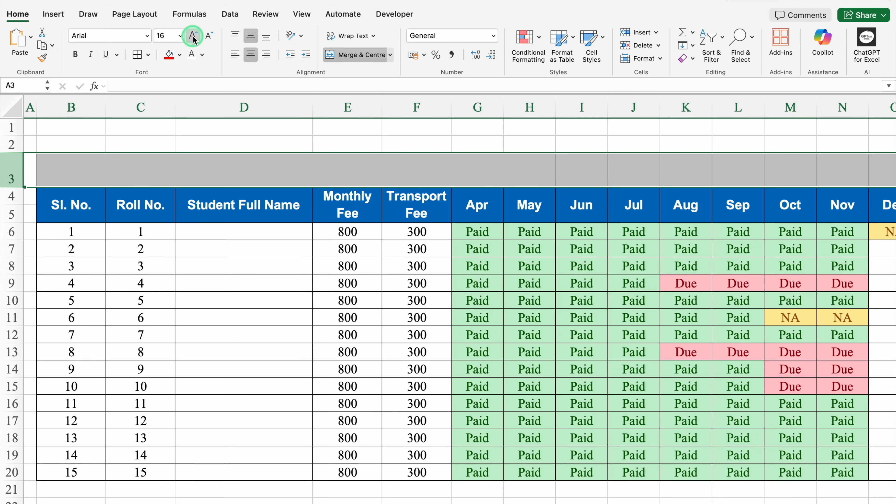
# Enter the title Student Fee Record Sheet in the merged cell B3:H3
pyautogui.click(194, 169)
pyautogui.click(128, 167)
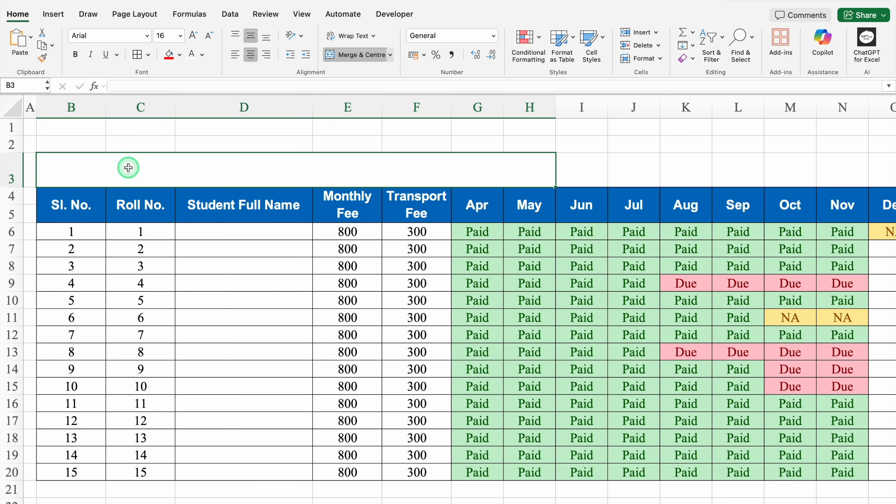
pyautogui.write('Student Fee Record Sheet')
pyautogui.press('Tab')
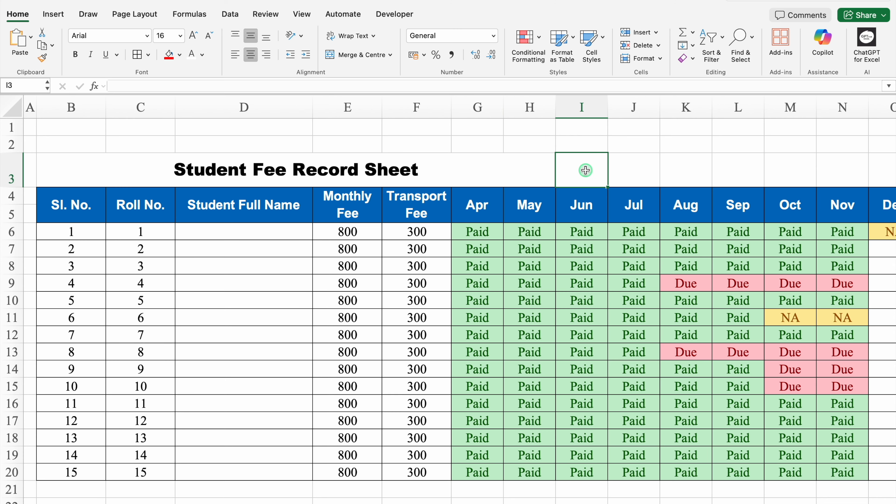
# Merge and centre cells I3:K3 and enter the label Class in the merged cell
pyautogui.moveTo(585, 170); pyautogui.dragTo(669, 171)
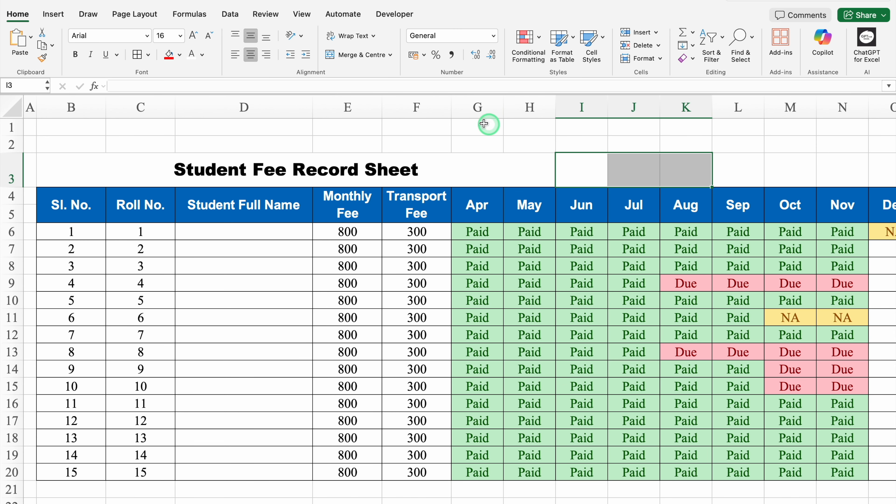
pyautogui.click(363, 57)
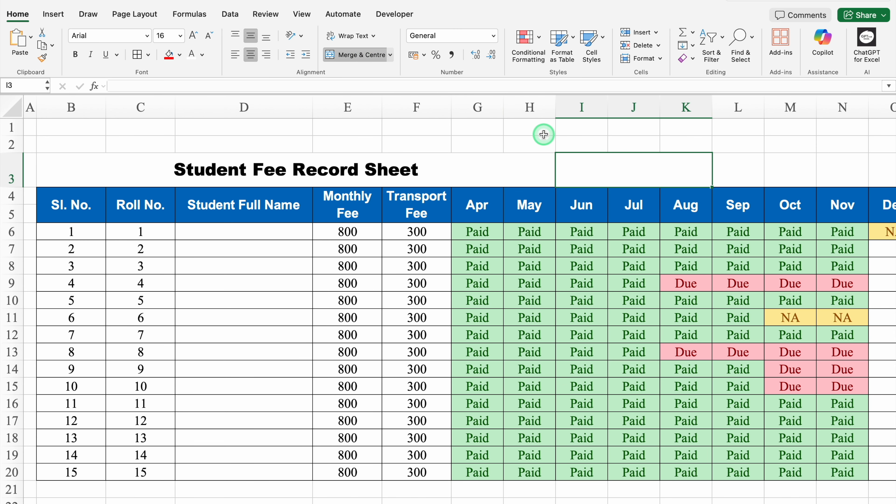
pyautogui.write('Class')
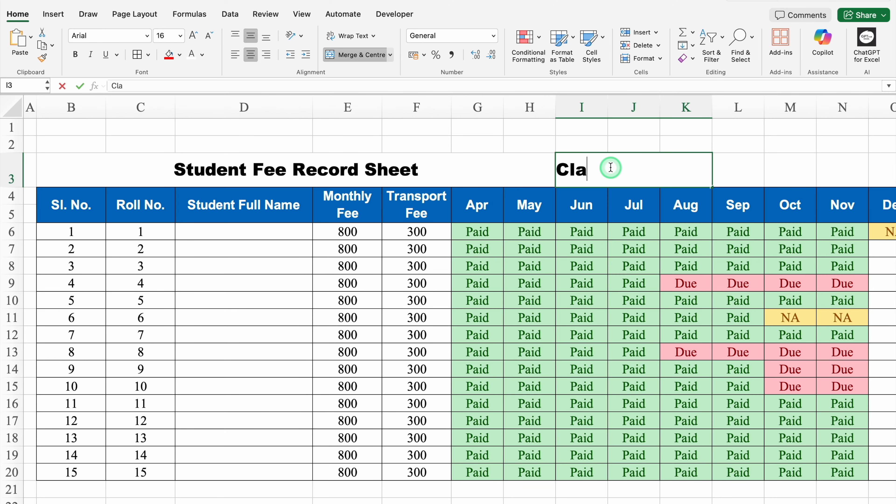
pyautogui.press('Tab')
pyautogui.press('Right')
pyautogui.press('Right')
pyautogui.press('Right')
pyautogui.press('Right')
pyautogui.press('Right')
pyautogui.press('Right')
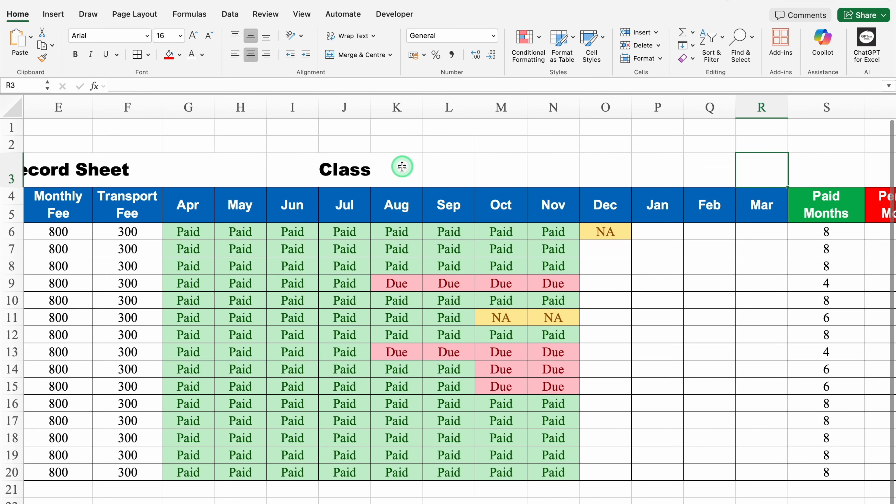
# Fill the merged Class cell across to L3:N3
pyautogui.click(418, 172)
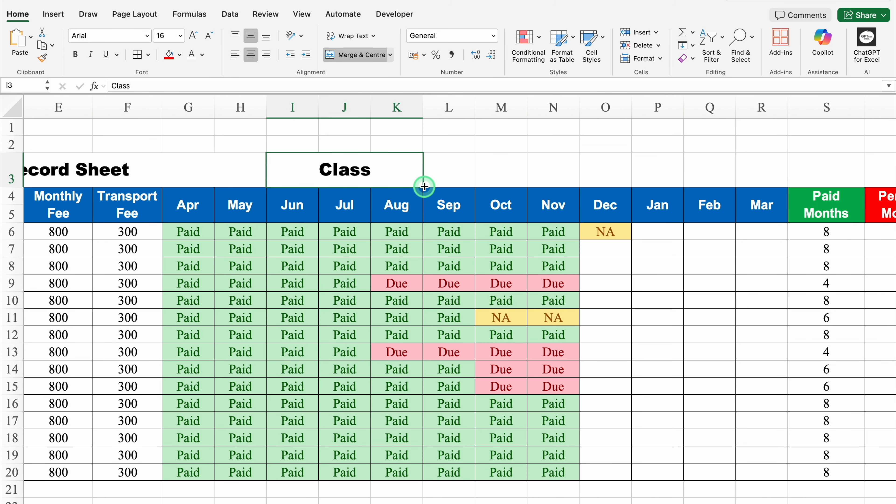
pyautogui.moveTo(424, 187); pyautogui.dragTo(512, 181)
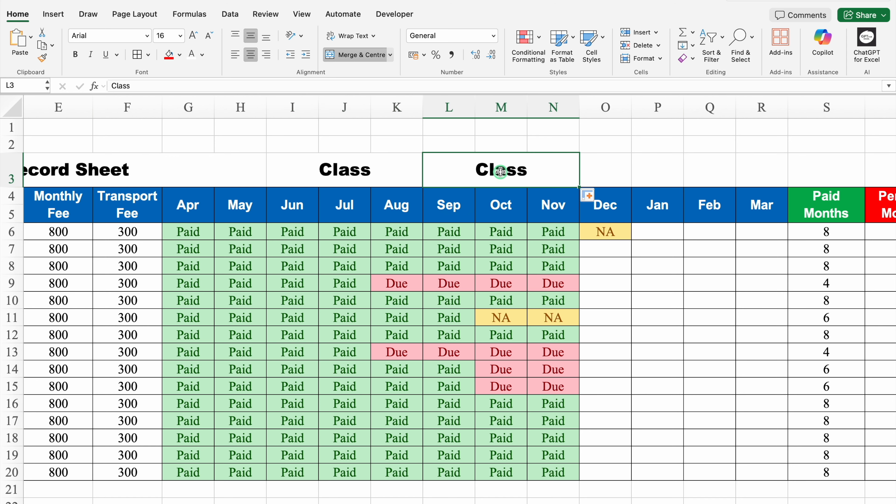
# Replace the text in the merged cell L3:N3 with 5th
pyautogui.write('5th')
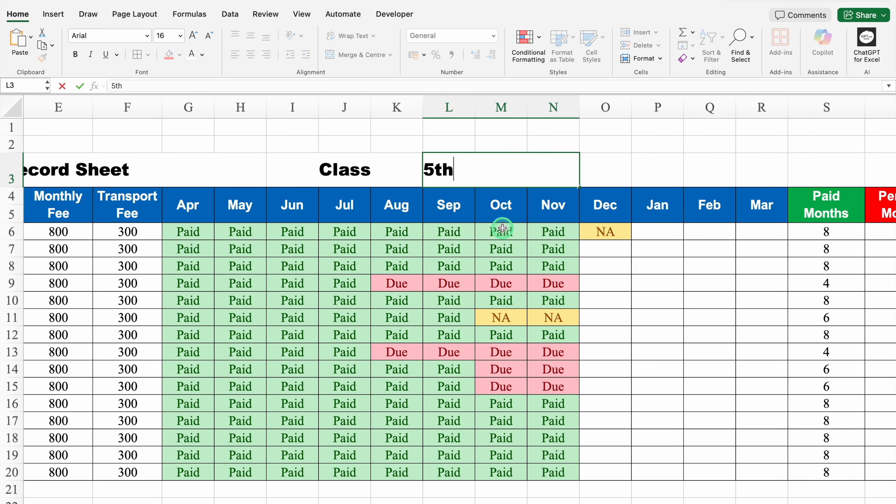
pyautogui.press('Return')
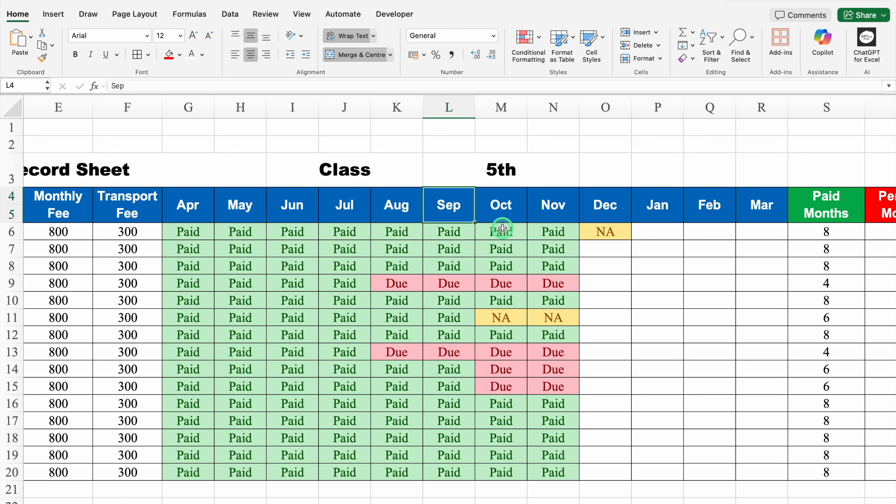
# Fill the merged 5th cell across to O3:Q3
pyautogui.click(554, 174)
pyautogui.press('Right')
pyautogui.press('Right')
pyautogui.press('Right')
pyautogui.press('Right')
pyautogui.press('Right')
pyautogui.press('Right')
pyautogui.press('Right')
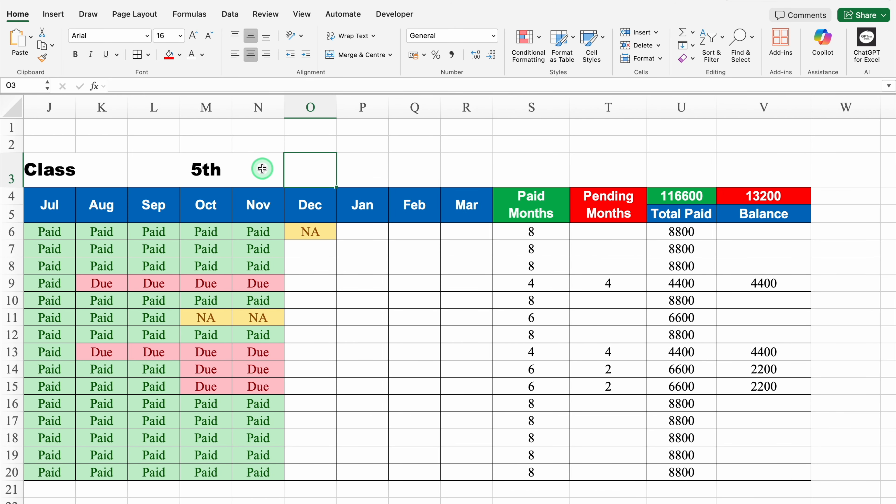
pyautogui.click(262, 168)
pyautogui.moveTo(279, 181); pyautogui.dragTo(437, 172)
pyautogui.click(360, 170)
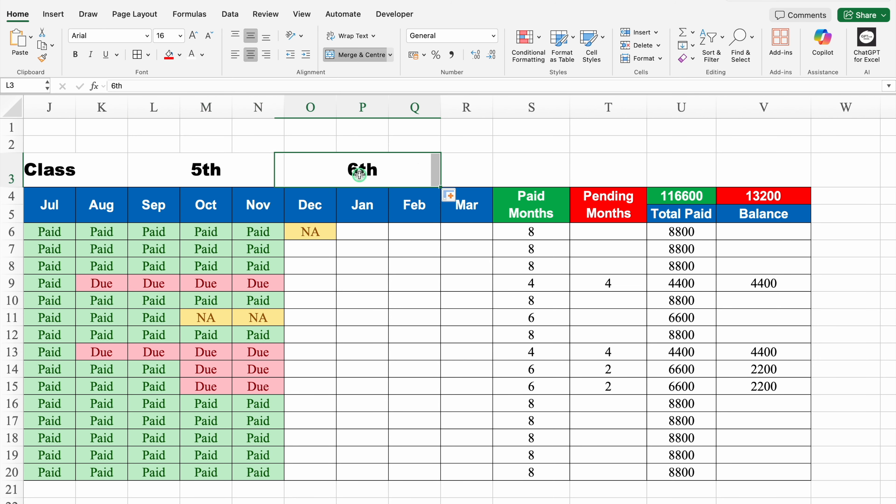
# Replace the content of the merged cell O3:Q3 with the label Session
pyautogui.press('Delete')
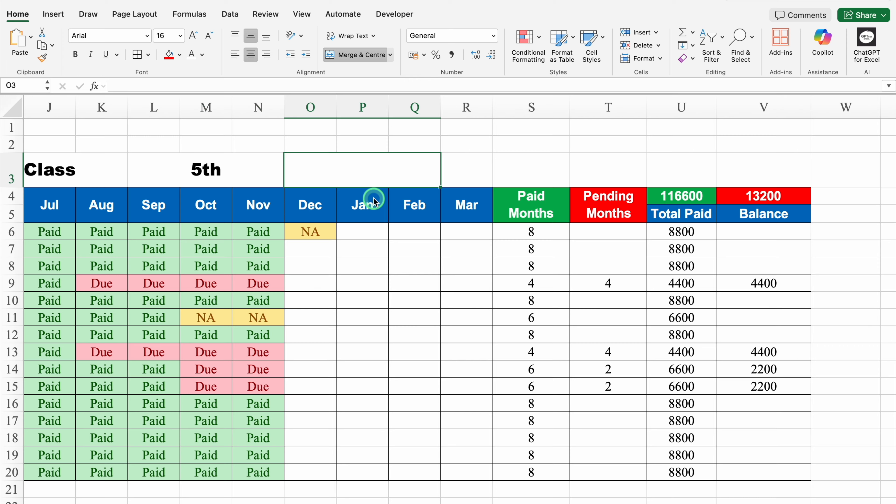
pyautogui.write('Session')
pyautogui.press('Tab')
# Fill the merged Session cell across to R3:T3 and replace the copied text with 2025 - 2026
pyautogui.click(392, 167)
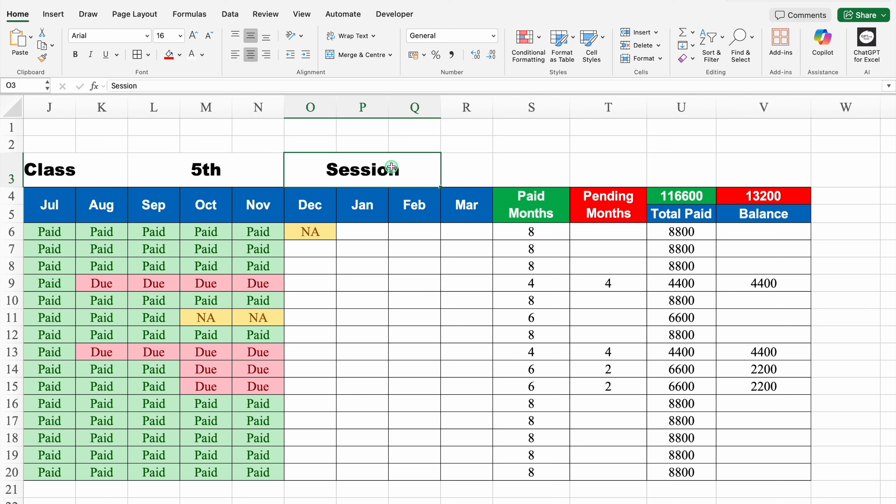
pyautogui.moveTo(439, 185); pyautogui.dragTo(541, 180)
pyautogui.click(524, 173)
pyautogui.press('Delete')
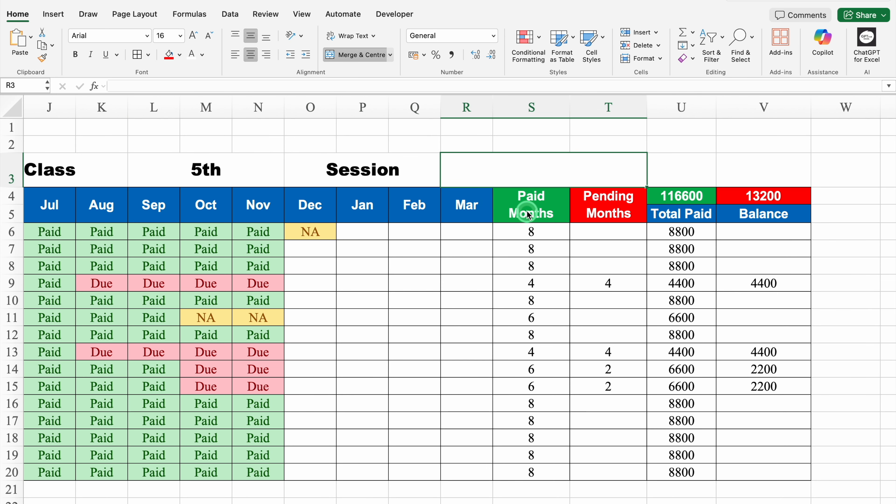
pyautogui.write('2025 - 2026')
pyautogui.press('Tab')
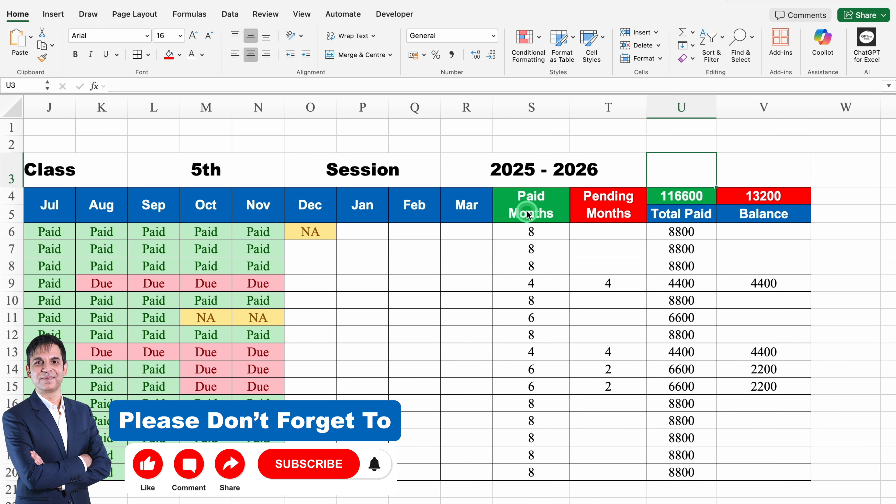
# Merge and centre cells U3:V3 and enter the heading TOTAL
pyautogui.moveTo(680, 174); pyautogui.dragTo(745, 175)
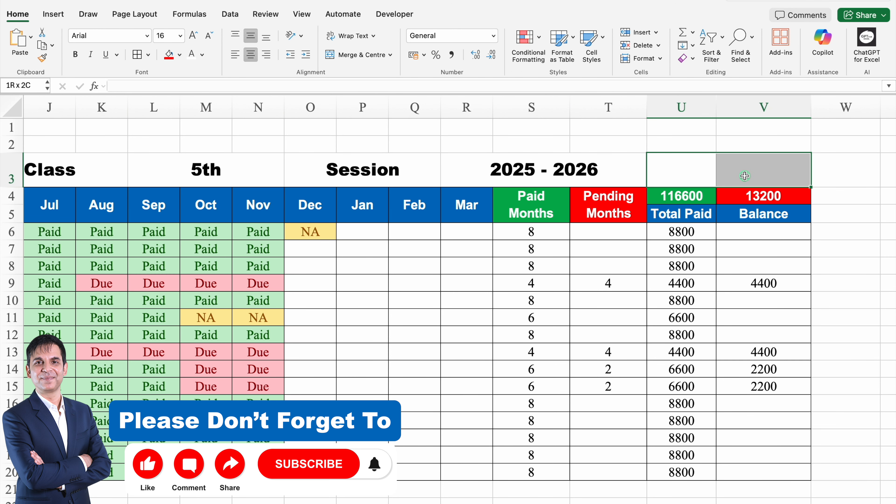
pyautogui.click(356, 55)
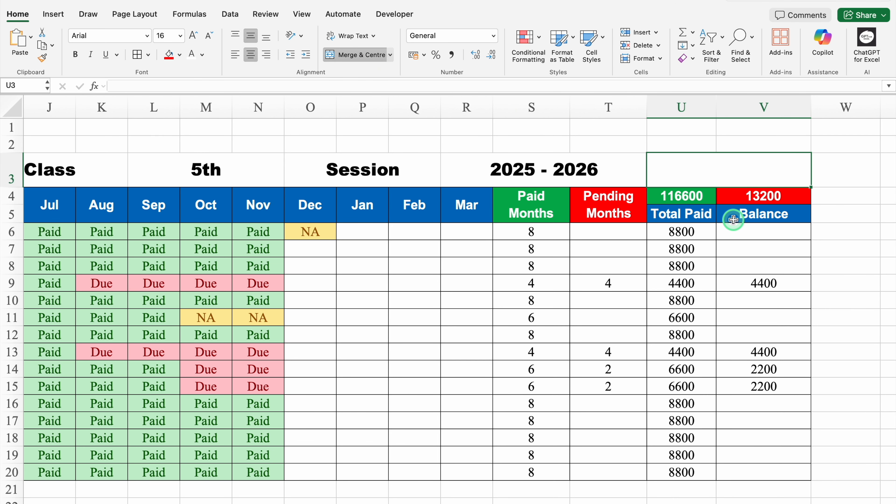
pyautogui.write('TOTAL')
pyautogui.press('Delete')
pyautogui.press('Return')
# Change the column heading in U5 to PAID and the one in V5 to DUE
pyautogui.click(688, 217)
pyautogui.write('PAI')
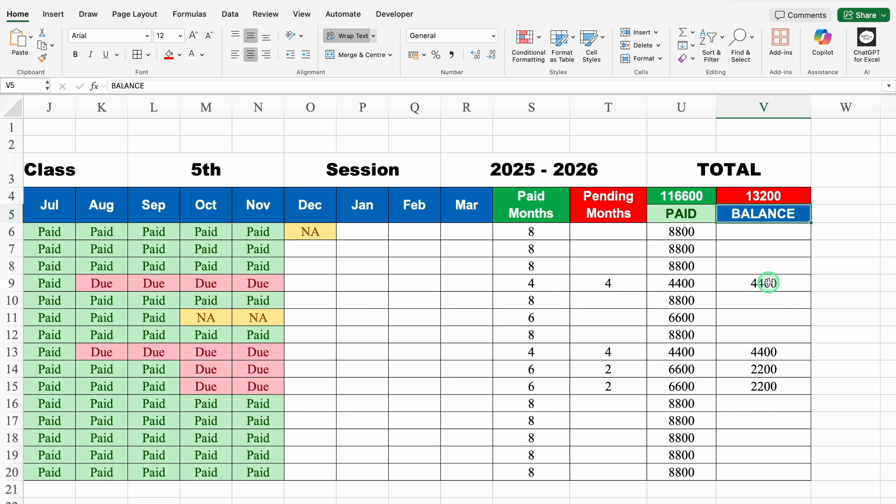
pyautogui.write('DUE')
pyautogui.click(769, 283)
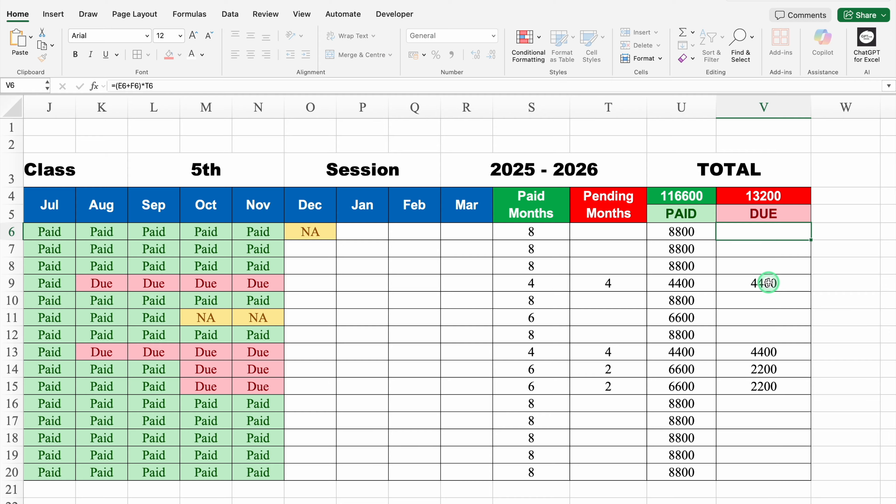
# Give the title row B3:V3 a standard dark blue fill and a white font colour
pyautogui.click(726, 168)
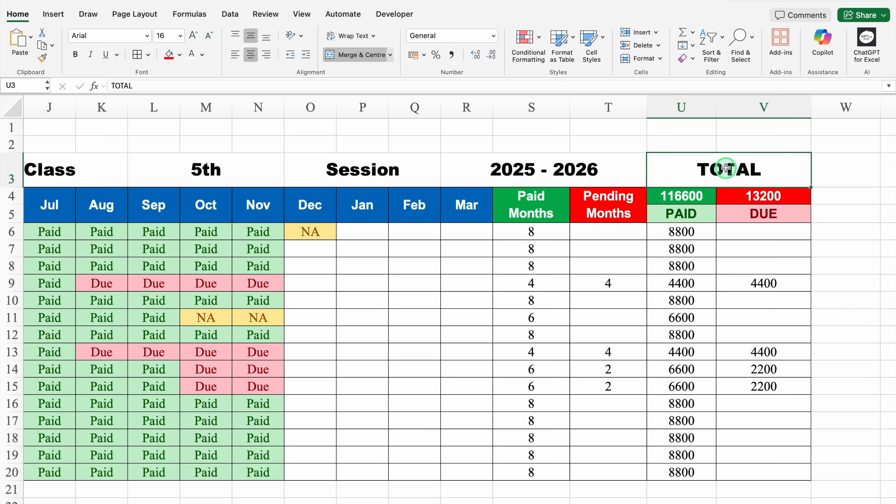
pyautogui.moveTo(726, 168); pyautogui.dragTo(70, 169)
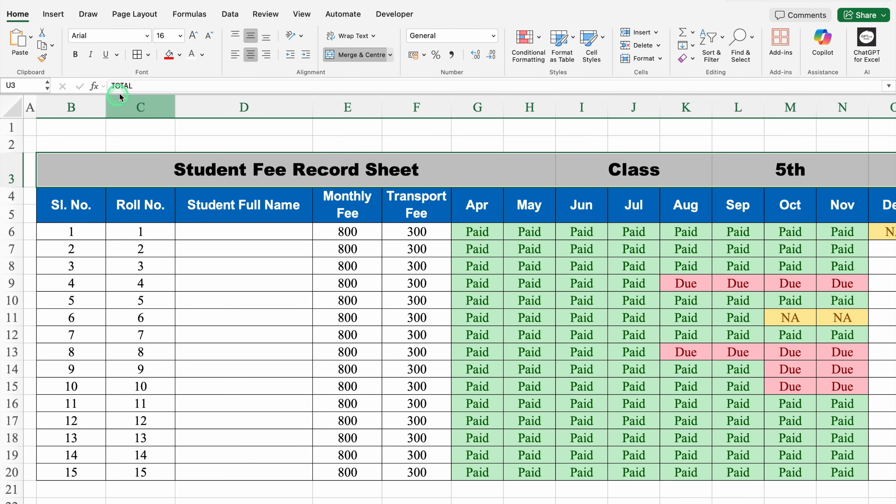
pyautogui.click(180, 54)
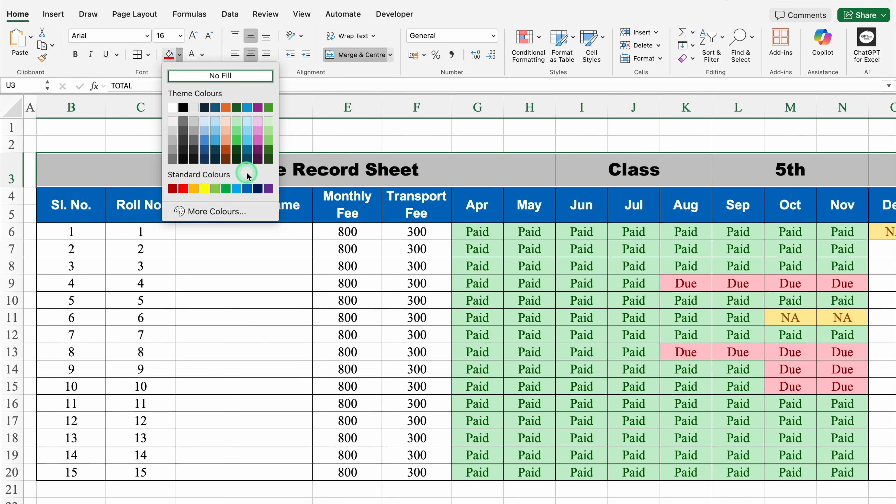
pyautogui.click(258, 188)
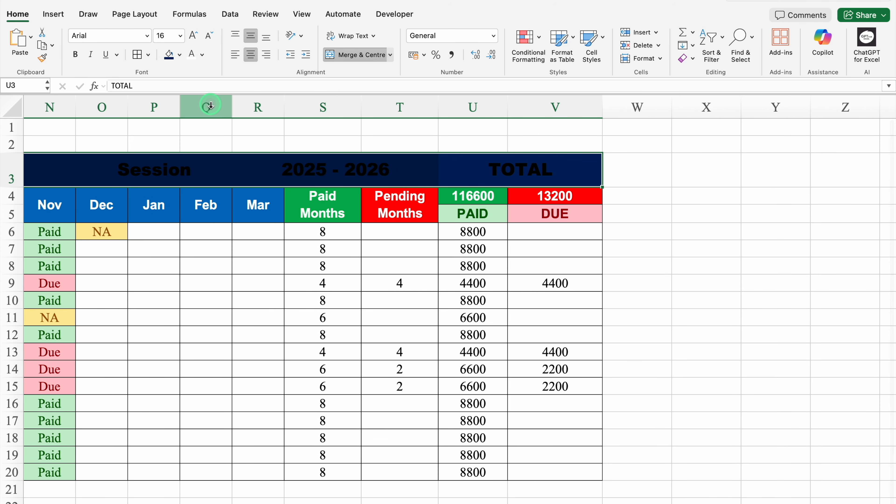
pyautogui.click(192, 55)
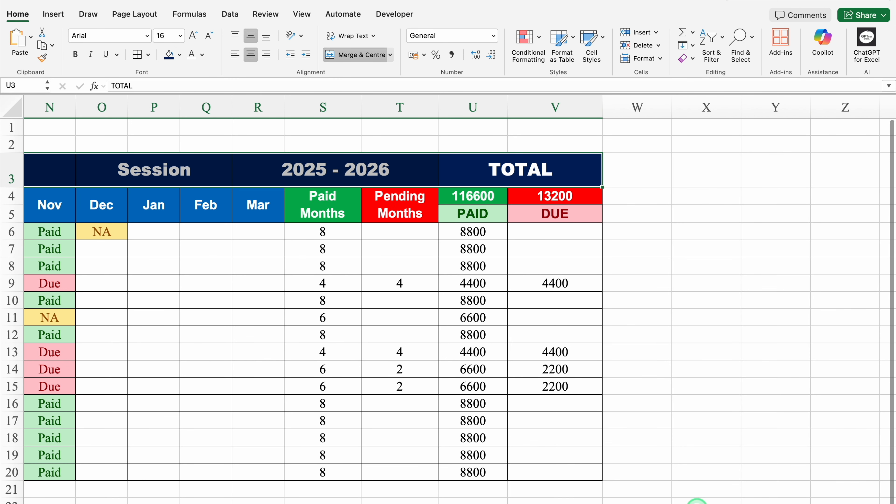
# Increase the height of row 2 above the title row to roughly three times its size
pyautogui.hscroll(-10, 697, 500)
pyautogui.hscroll(-1, 327, 499)
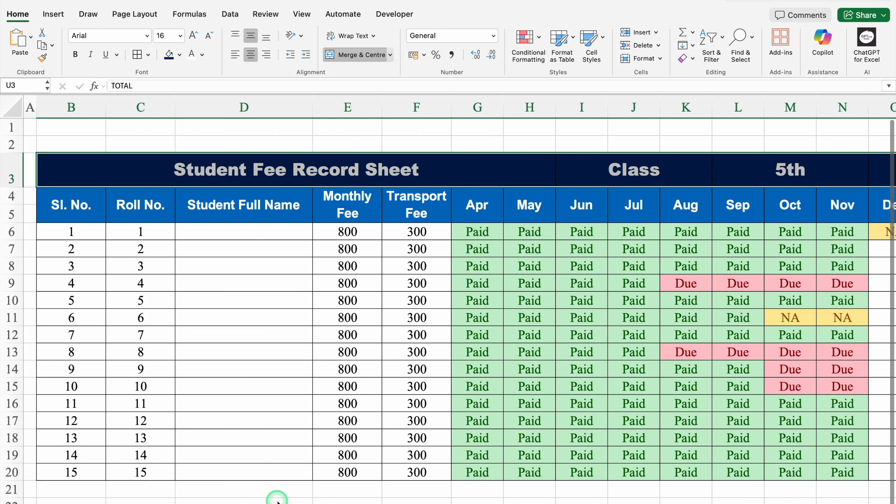
pyautogui.moveTo(14, 152); pyautogui.dragTo(18, 185)
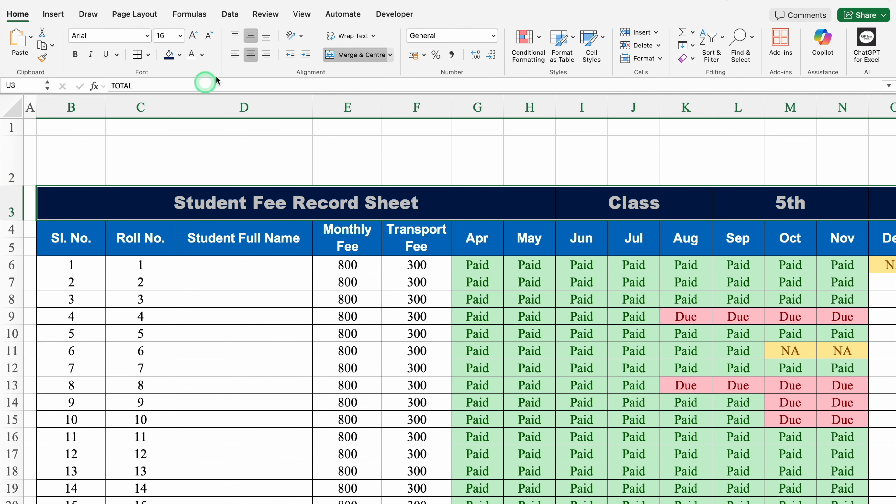
# Turn off the worksheet gridlines and select cell B2
pyautogui.click(302, 14)
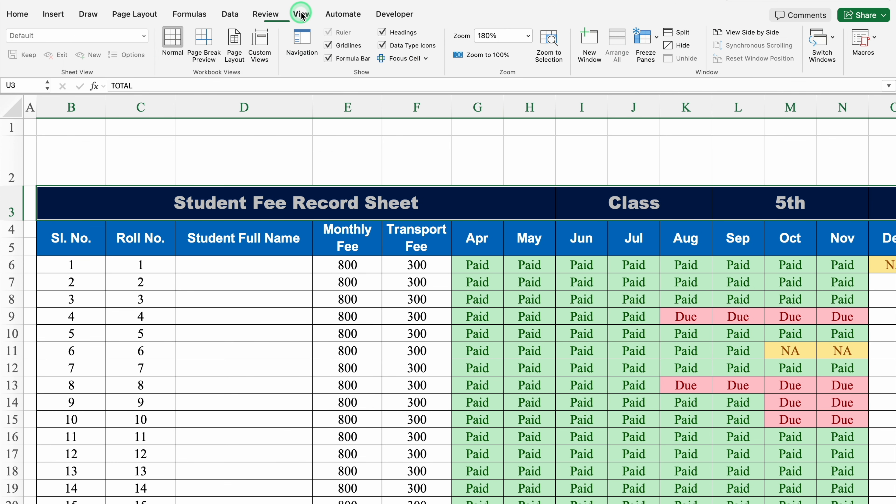
pyautogui.click(329, 45)
pyautogui.click(84, 157)
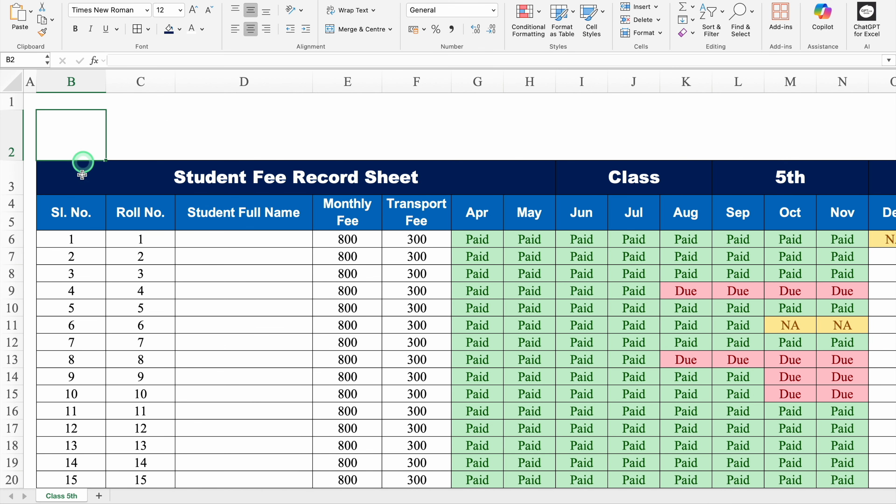
# Create a copy of the Class 5th sheet at the end of the workbook
pyautogui.rightClick(71, 497)
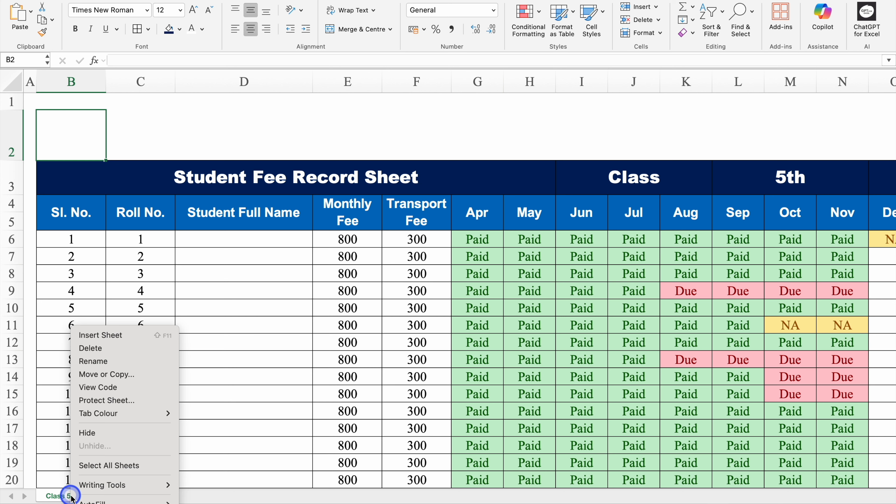
pyautogui.click(106, 377)
pyautogui.click(93, 363)
pyautogui.click(74, 396)
pyautogui.click(54, 443)
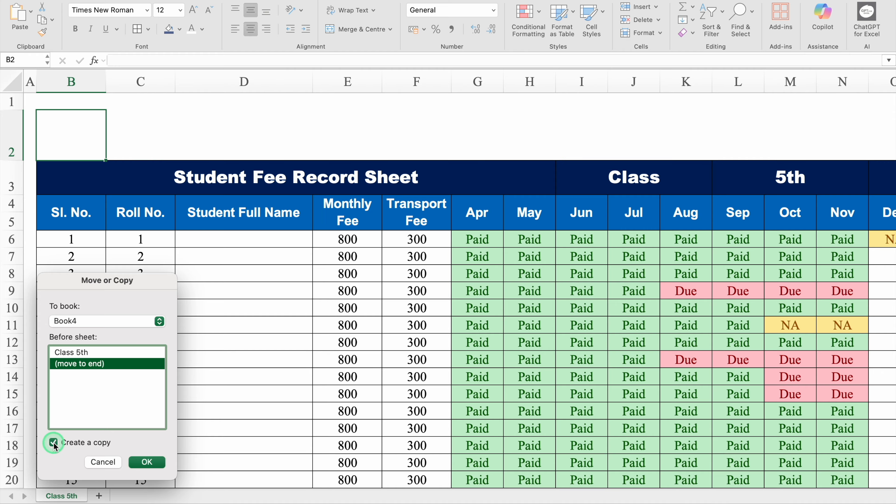
pyautogui.click(147, 462)
# Rename the copied sheet as Class 6th
pyautogui.click(128, 496)
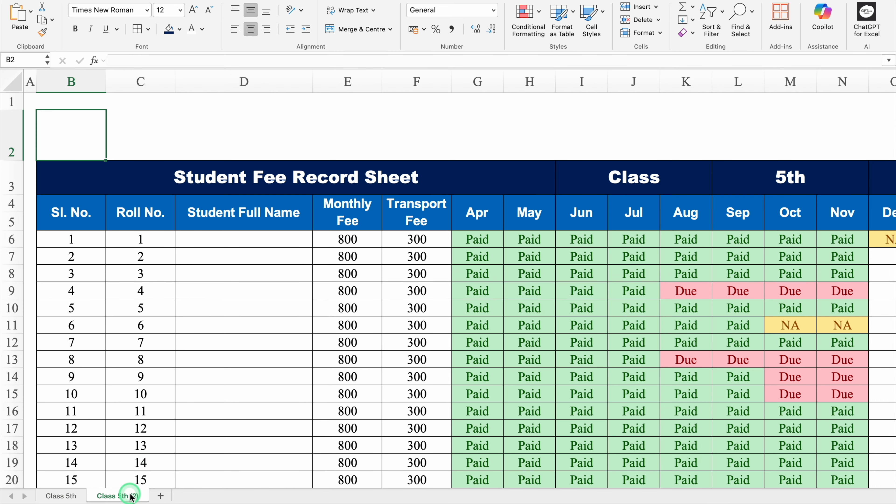
pyautogui.click(223, 429)
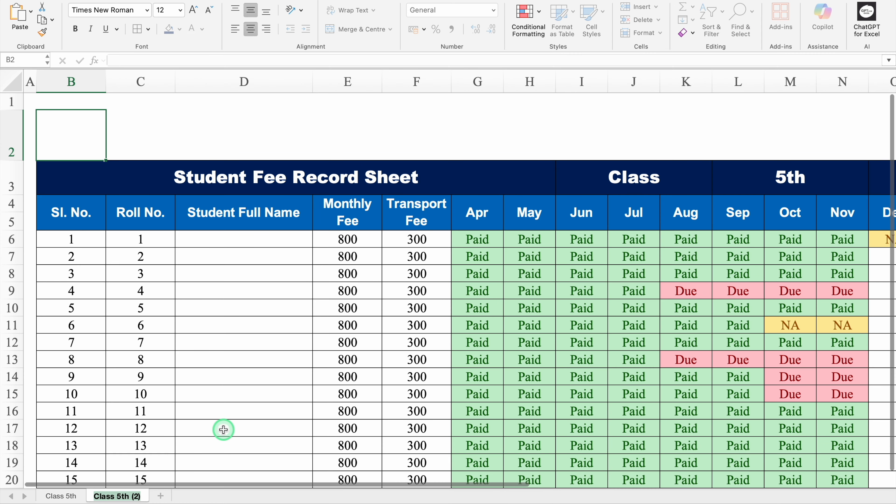
pyautogui.write('Class 6th')
pyautogui.press('Return')
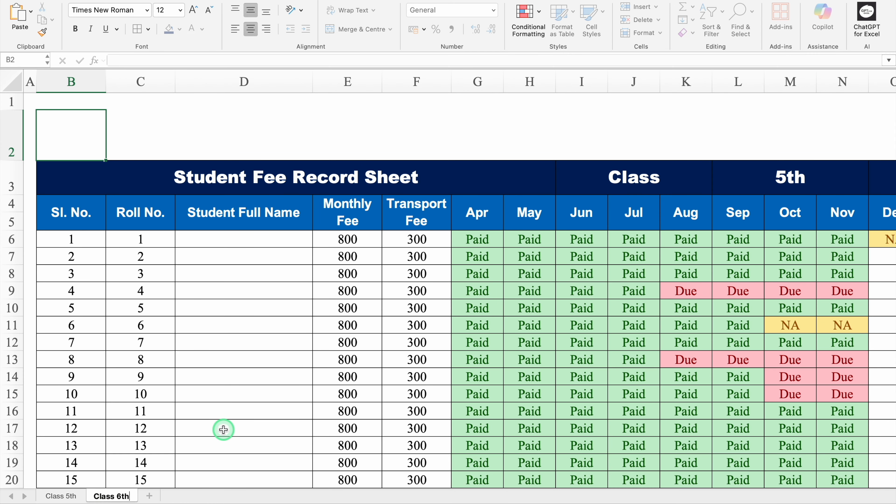
# Change the class value in the title row of the Class 6th sheet to 6th
pyautogui.click(773, 179)
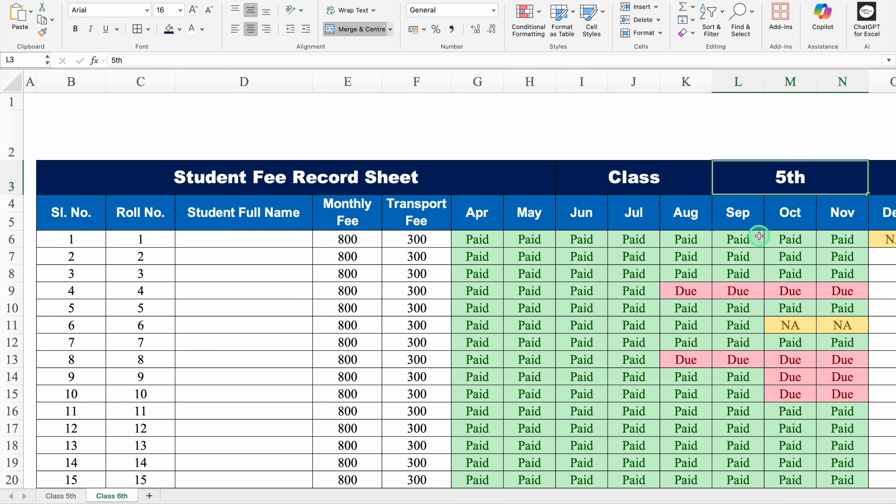
pyautogui.write('6th')
pyautogui.press('Return')
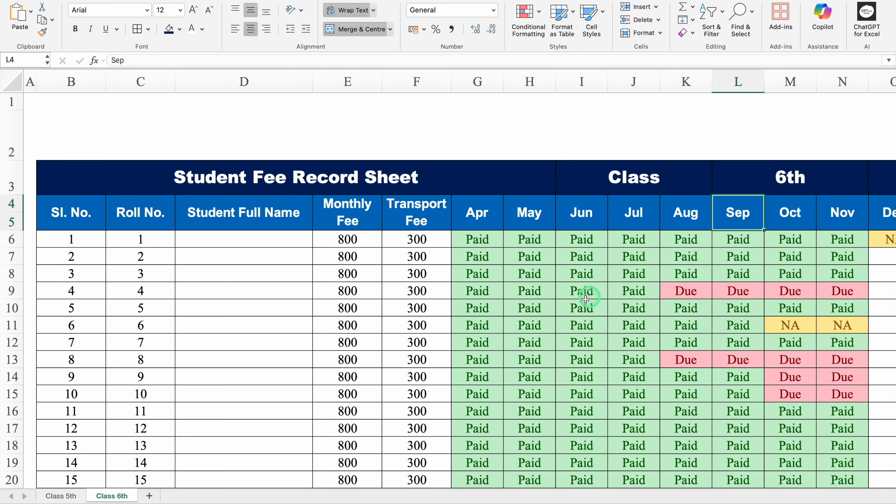
# Create a copy of the Class 6th sheet at the end of the workbook
pyautogui.click(122, 496)
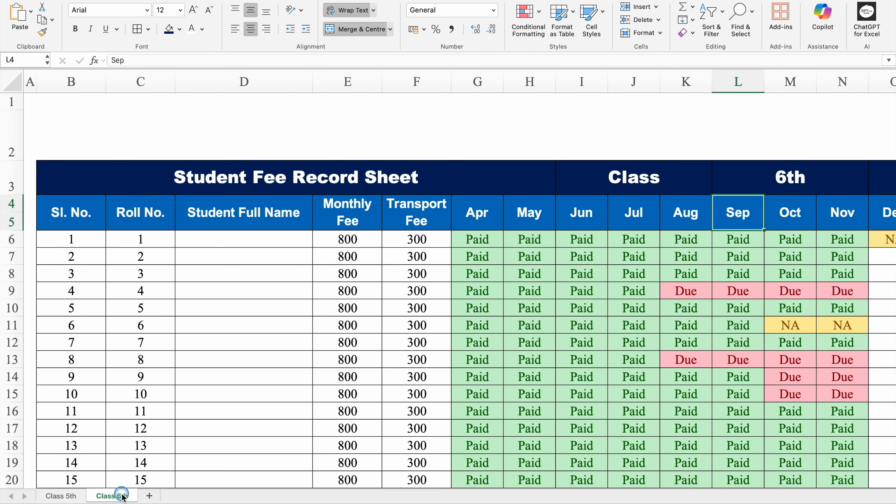
pyautogui.rightClick(122, 495)
pyautogui.click(169, 361)
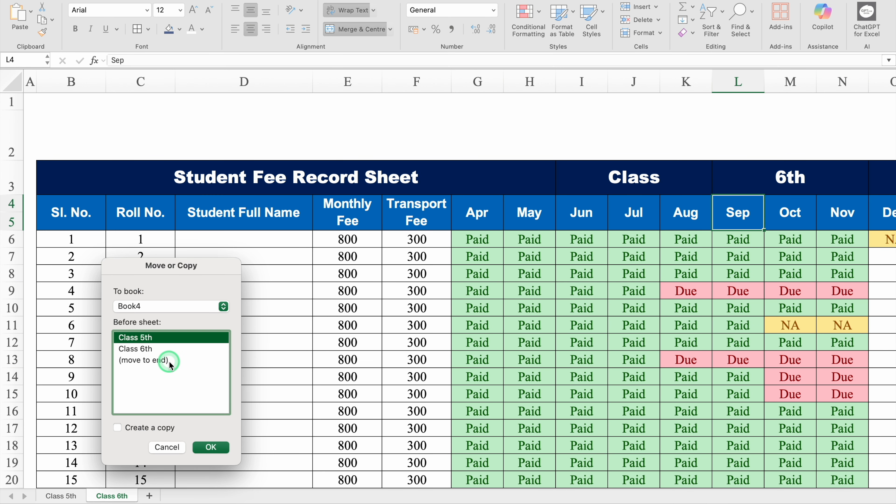
pyautogui.click(165, 362)
pyautogui.click(119, 426)
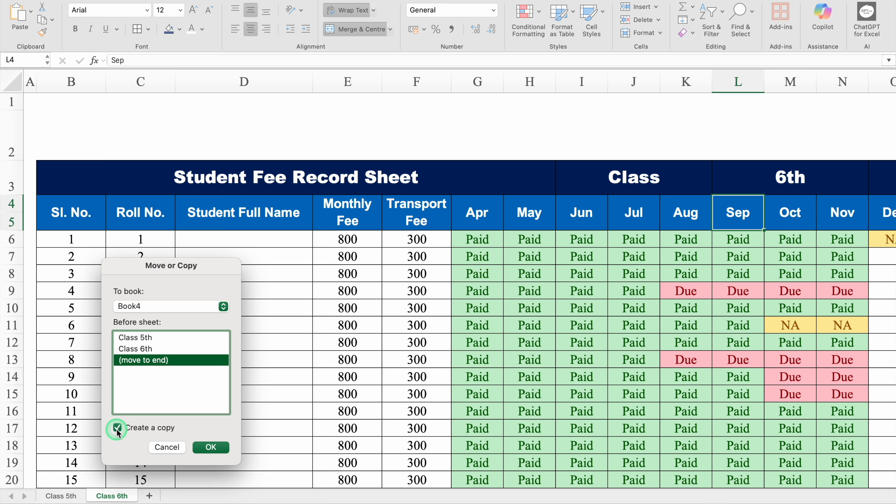
pyautogui.click(211, 447)
# Rename the new sheet copy as Class 7th
pyautogui.click(175, 497)
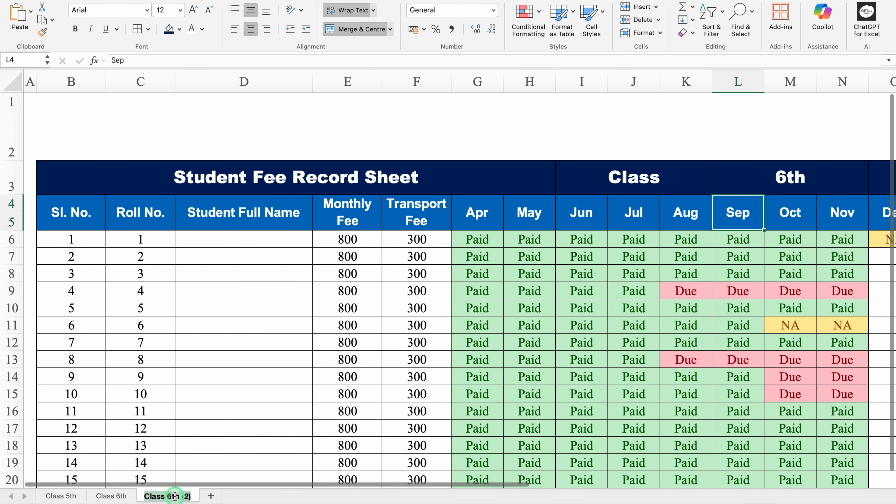
pyautogui.doubleClick(175, 498)
pyautogui.write('Class 7t')
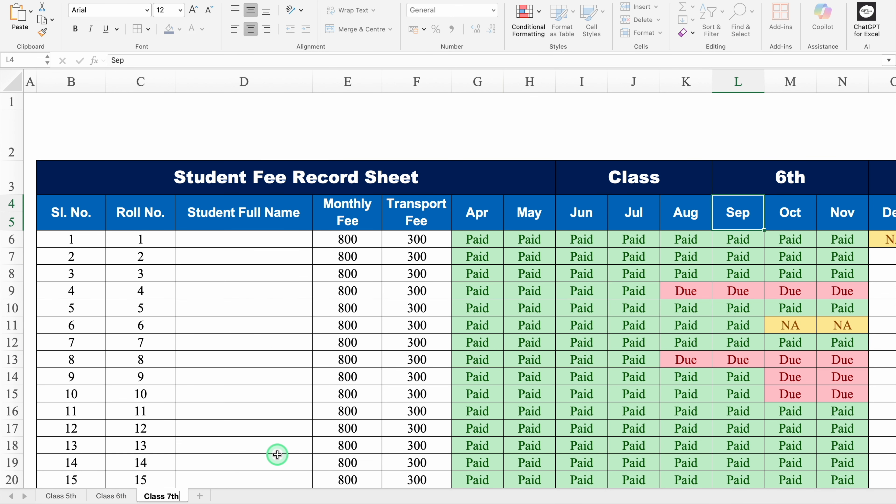
pyautogui.write('h')
# Change the class value in the title row of the Class 7th sheet to 7th
pyautogui.click(777, 180)
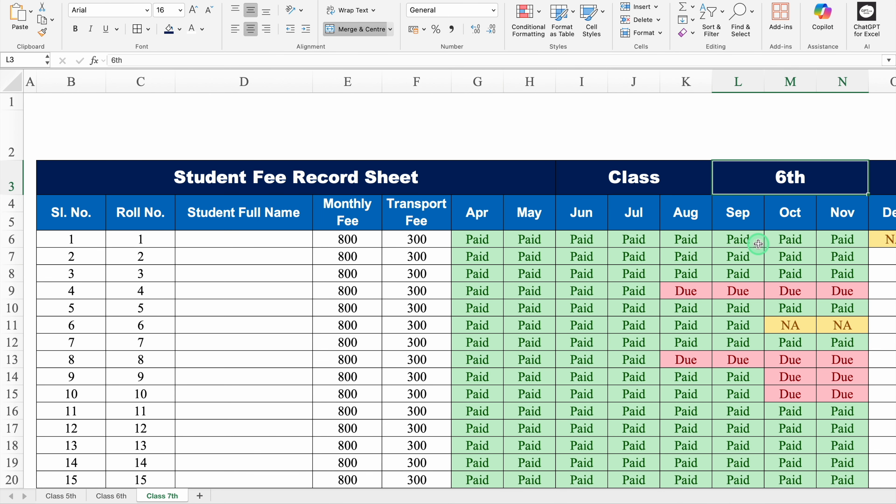
pyautogui.write('7th')
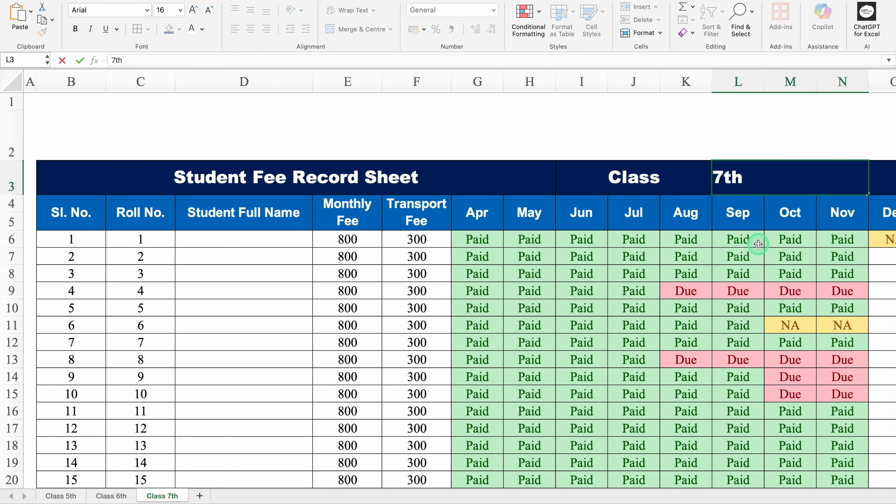
pyautogui.press('Return')
# Add further copies of the Class 7th sheet at the end of the workbook and rename the first one Class 8th
pyautogui.moveTo(171, 496); pyautogui.dragTo(222, 497)
pyautogui.moveTo(222, 497); pyautogui.dragTo(338, 498)
pyautogui.doubleClick(212, 498)
pyautogui.write('Class 8th')
pyautogui.press('Return')
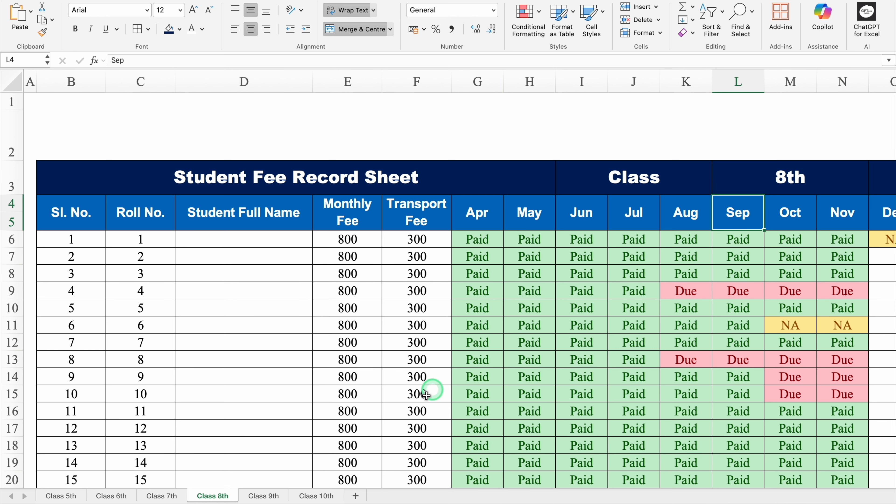
# Change the class value in the title row of the Class 10th sheet to 10th
pyautogui.click(315, 496)
pyautogui.click(806, 178)
pyautogui.write('10th')
pyautogui.press('Return')
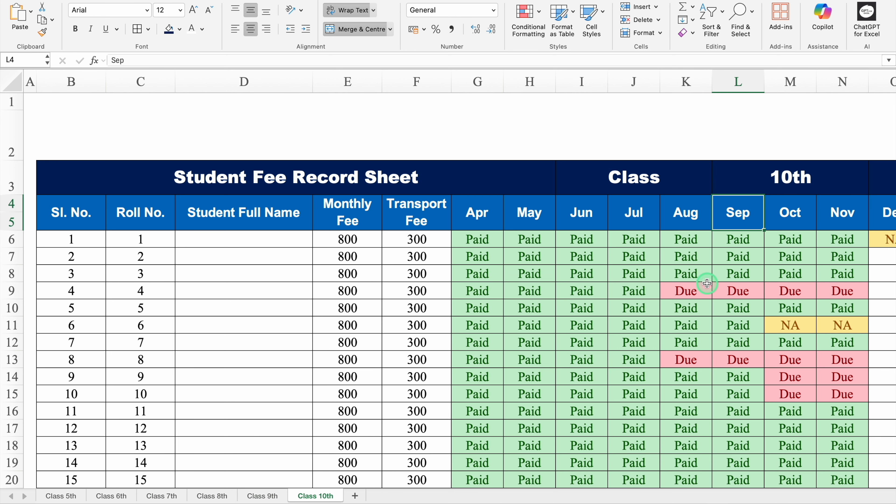
# Insert a rectangle about 1.24 cm high and 7.55 cm wide in row 2 above the table on the Class 5th sheet
pyautogui.click(67, 495)
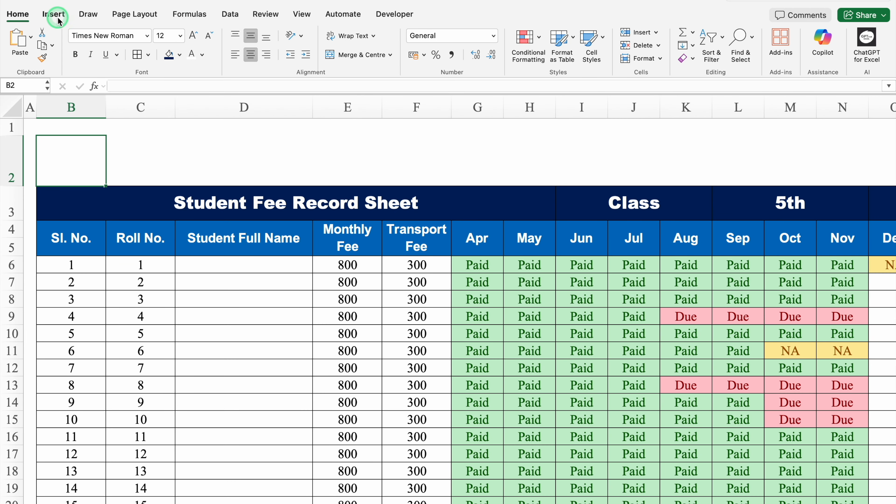
pyautogui.click(54, 14)
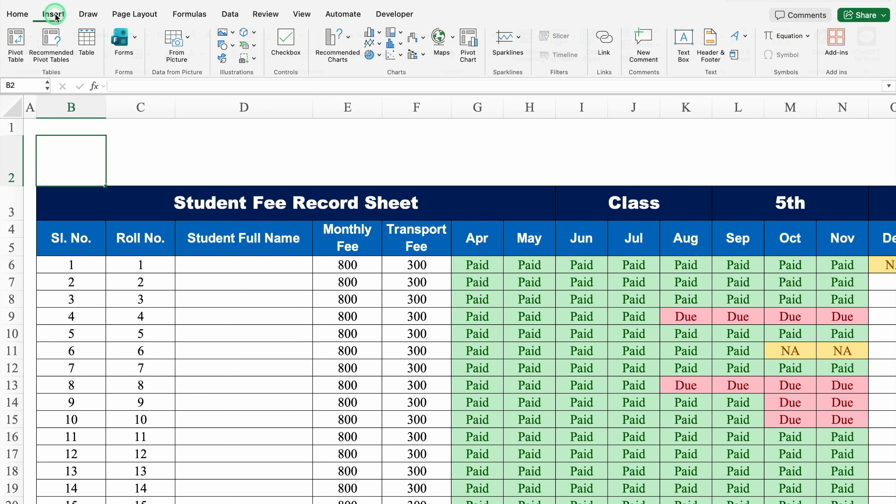
pyautogui.click(232, 46)
pyautogui.click(301, 81)
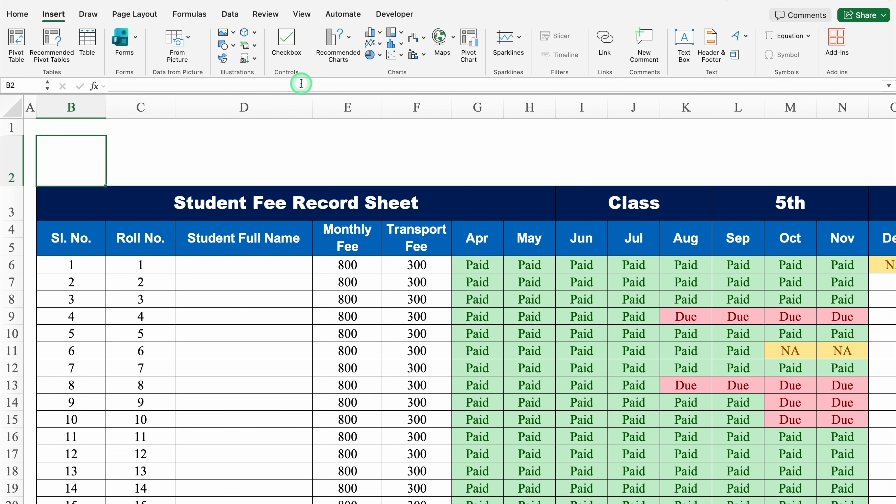
pyautogui.click(74, 154)
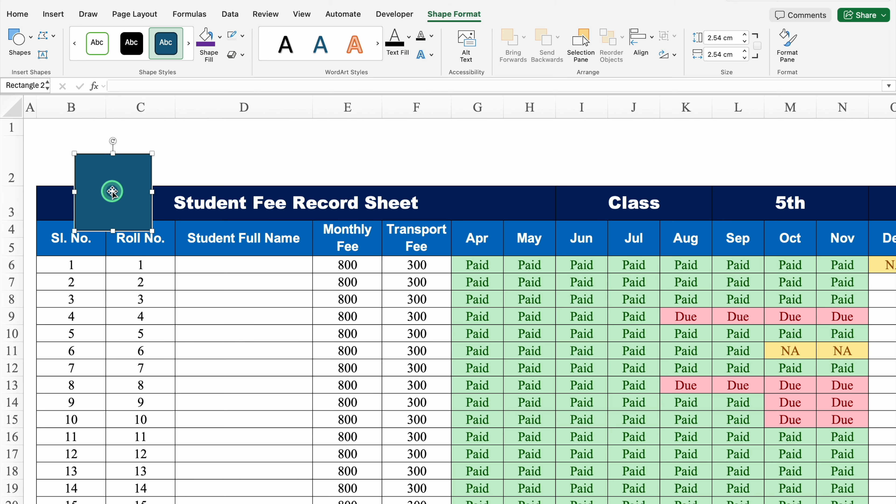
pyautogui.moveTo(113, 191); pyautogui.dragTo(75, 167)
pyautogui.moveTo(81, 204); pyautogui.dragTo(268, 165)
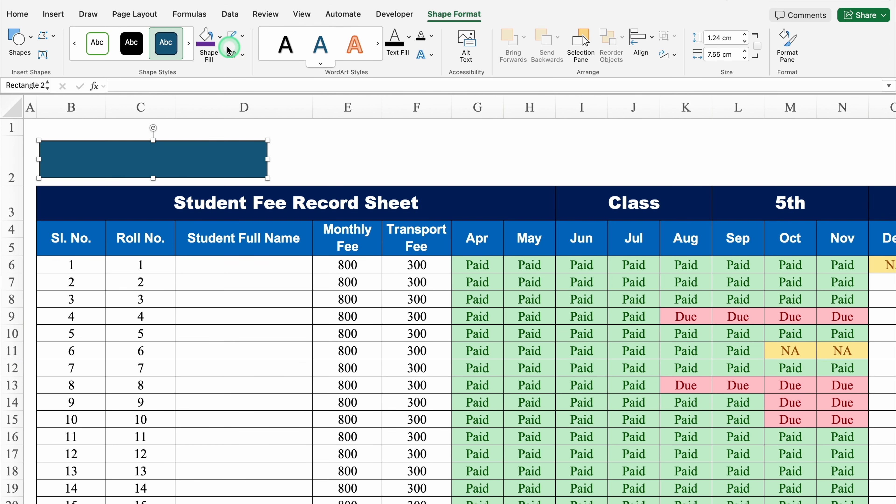
# Fill the rectangle with the standard blue colour and remove its outline
pyautogui.click(220, 40)
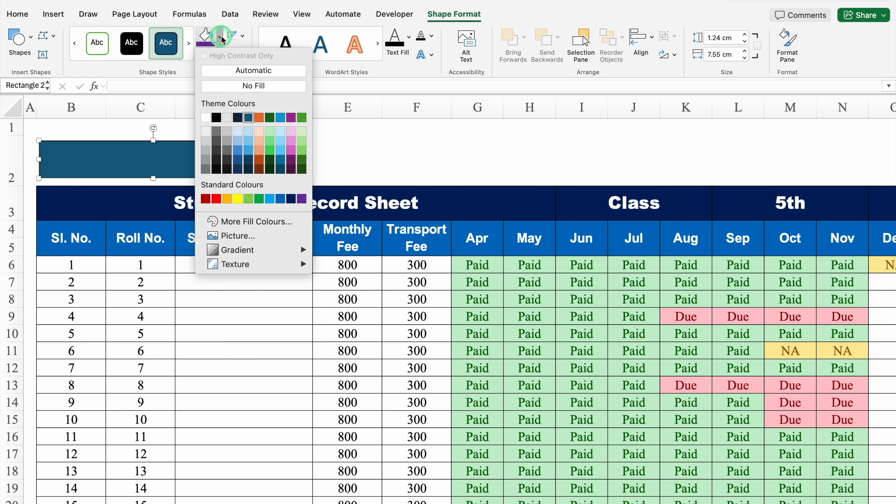
pyautogui.click(281, 199)
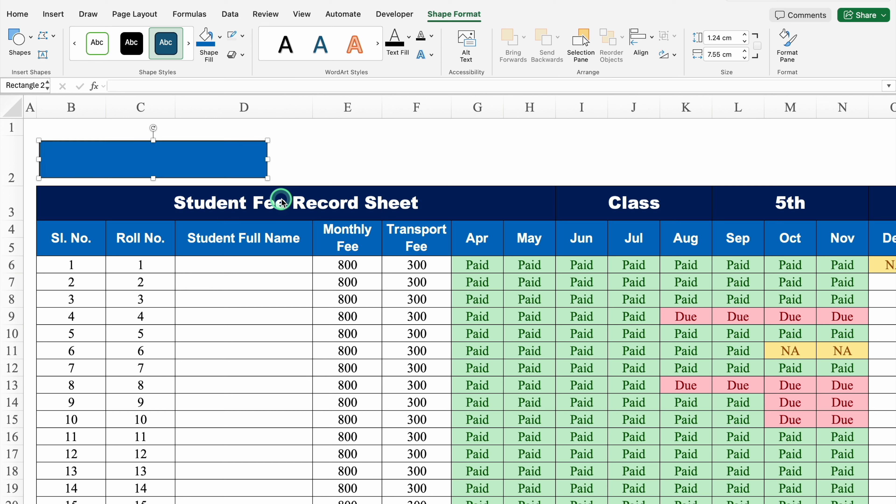
pyautogui.click(242, 35)
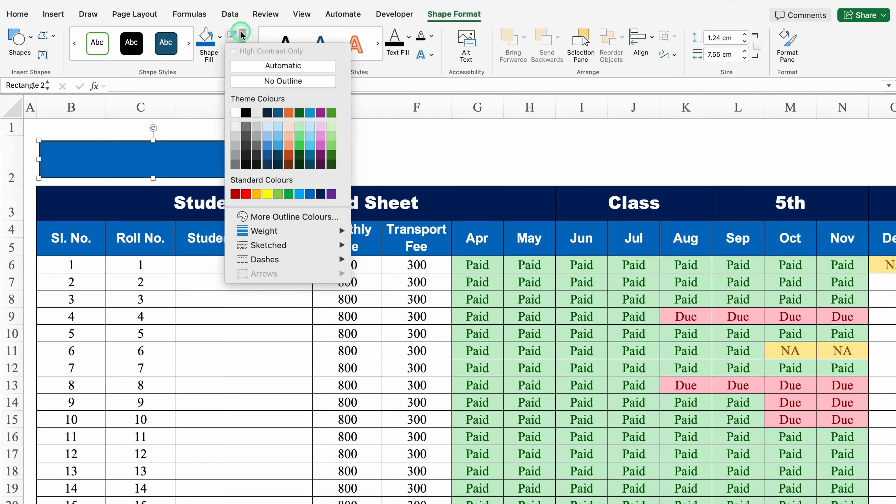
pyautogui.click(258, 81)
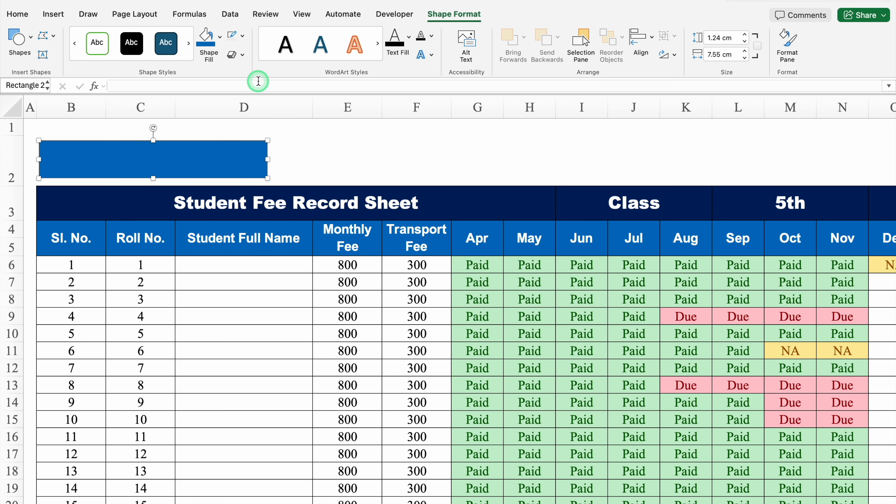
# Add a shadow below the rectangle with 0% transparency, 100% size, 4 pt blur, 90° angle and 4 pt distance
pyautogui.doubleClick(245, 175)
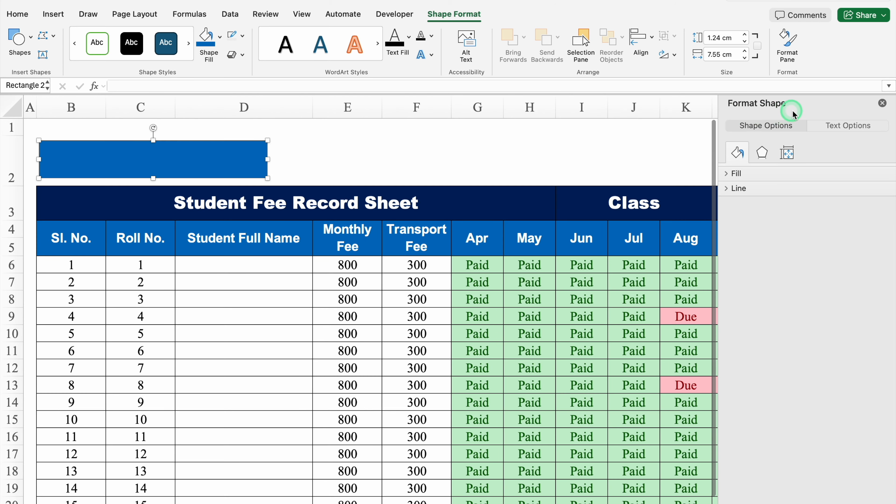
pyautogui.click(763, 155)
pyautogui.click(741, 173)
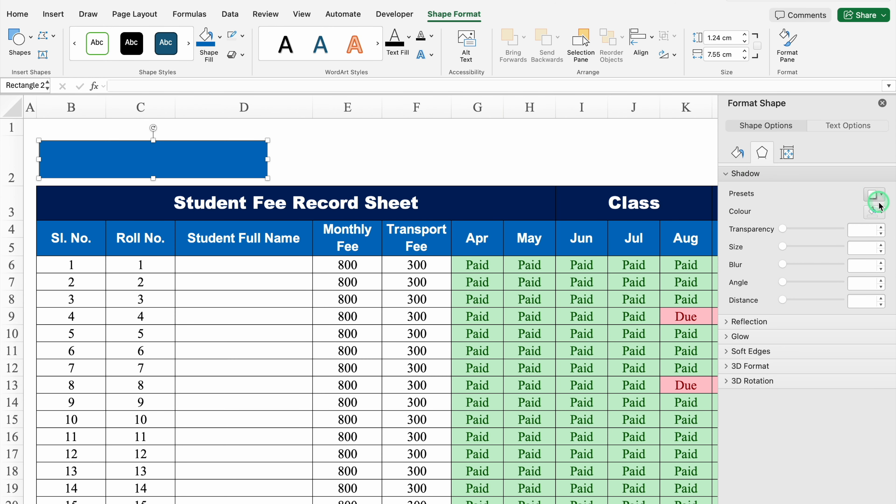
pyautogui.click(883, 212)
pyautogui.click(800, 253)
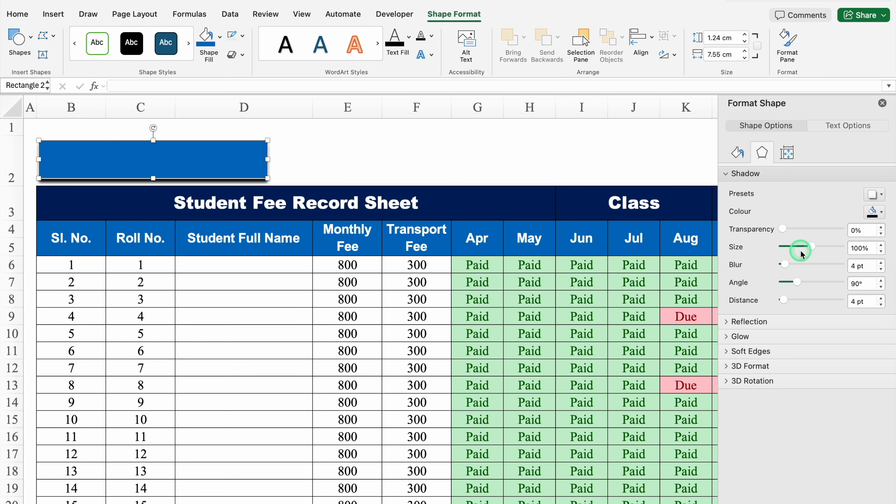
pyautogui.click(885, 106)
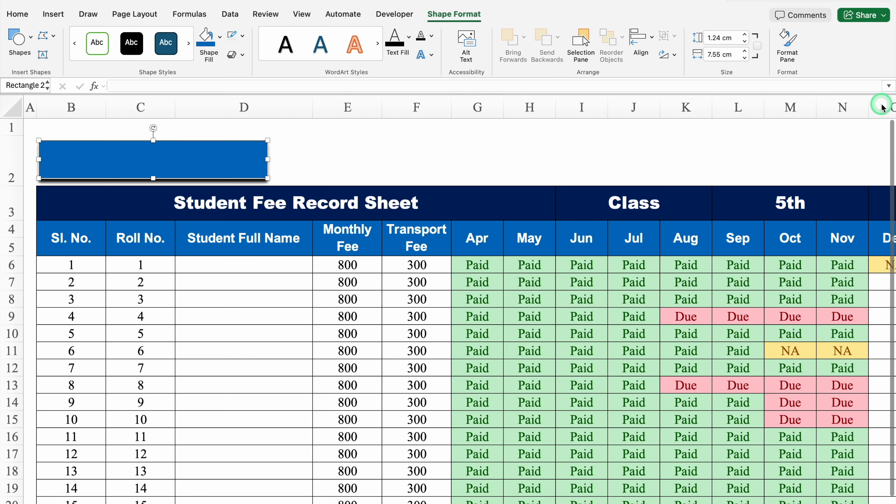
# Label the rectangle CLASS and centre the text horizontally and vertically
pyautogui.click(191, 157)
pyautogui.write('CLASS')
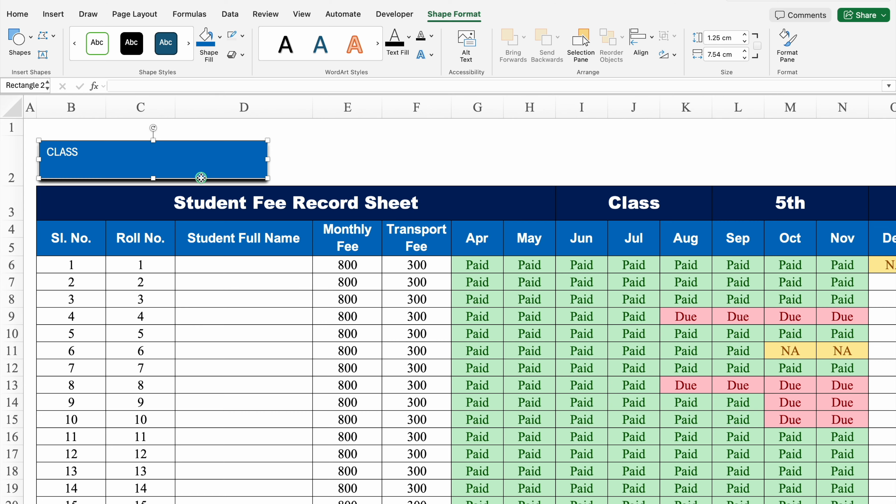
pyautogui.click(18, 15)
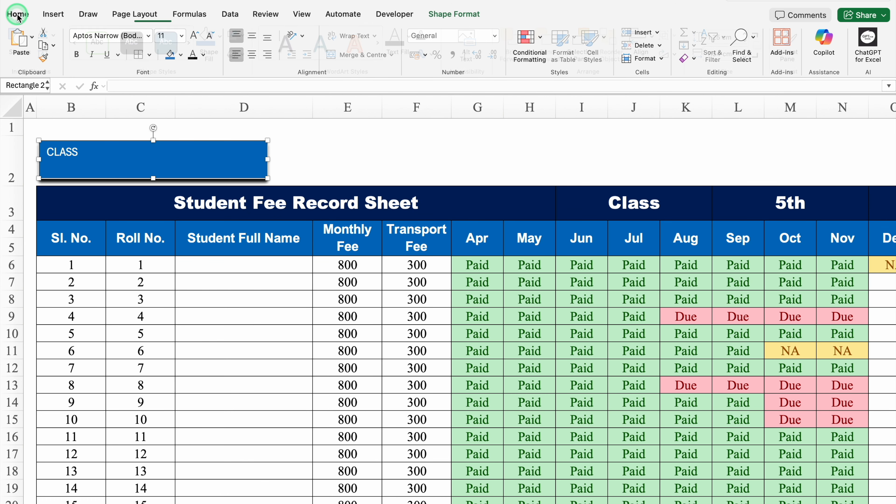
pyautogui.click(251, 54)
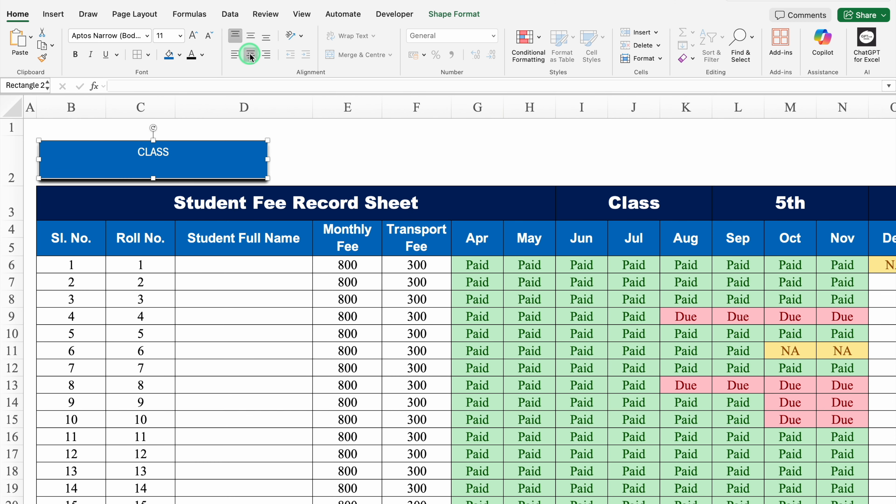
pyautogui.click(250, 37)
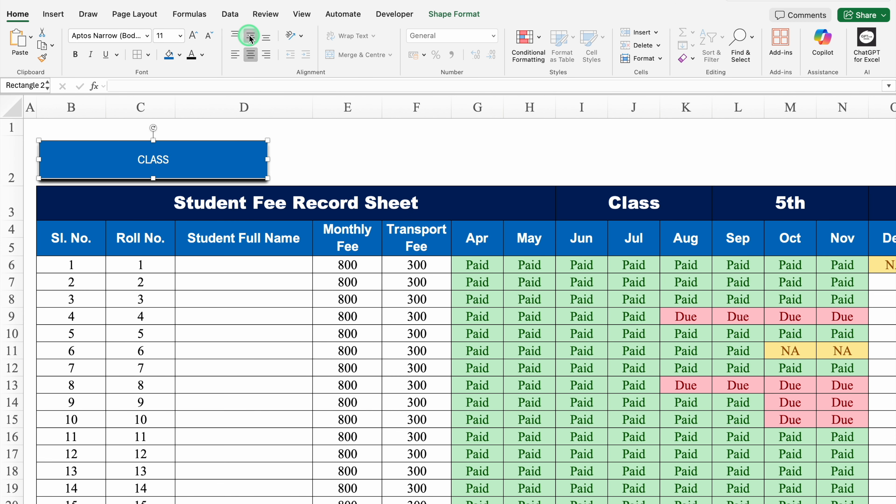
# Set the CLASS label's font to Arial Black at size 28
pyautogui.click(147, 35)
pyautogui.click(160, 138)
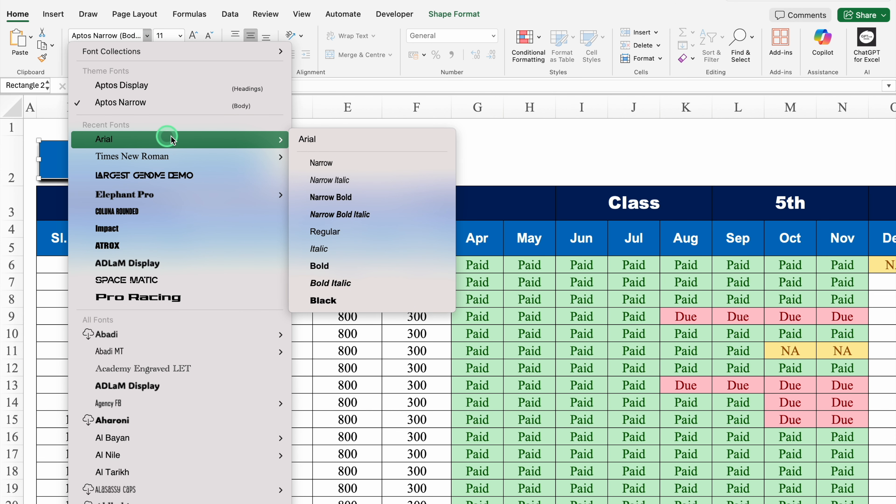
pyautogui.click(339, 300)
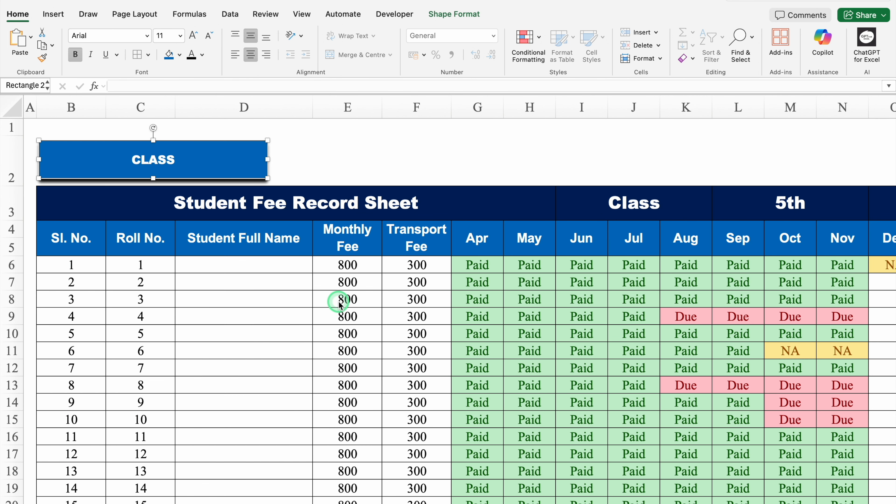
pyautogui.click(192, 35)
pyautogui.click(192, 35)
pyautogui.click(192, 36)
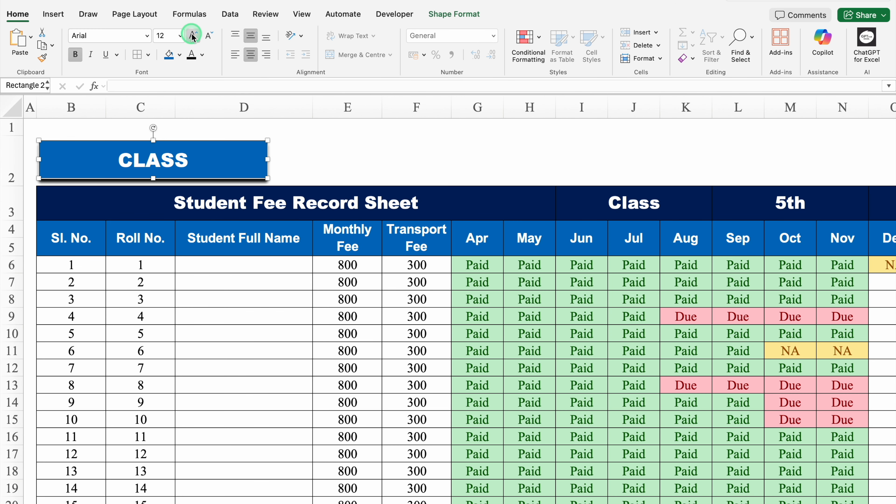
pyautogui.click(192, 35)
pyautogui.click(192, 35)
# Duplicate the CLASS rectangle to its right and narrow the copy so the two no longer overlap
pyautogui.click(232, 165)
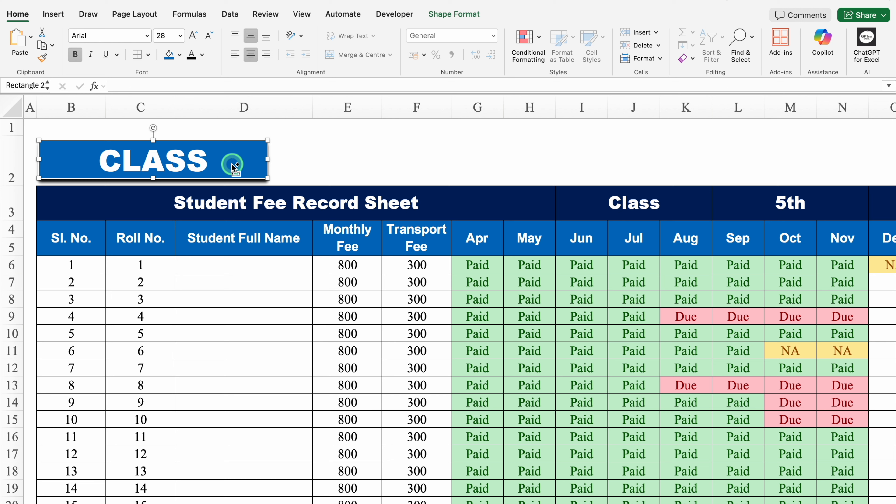
pyautogui.moveTo(233, 164); pyautogui.dragTo(387, 163)
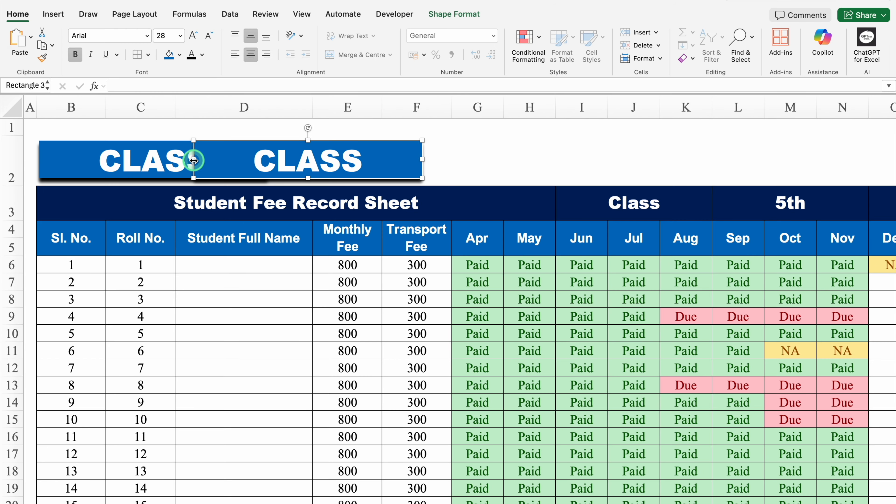
pyautogui.moveTo(196, 160); pyautogui.dragTo(274, 160)
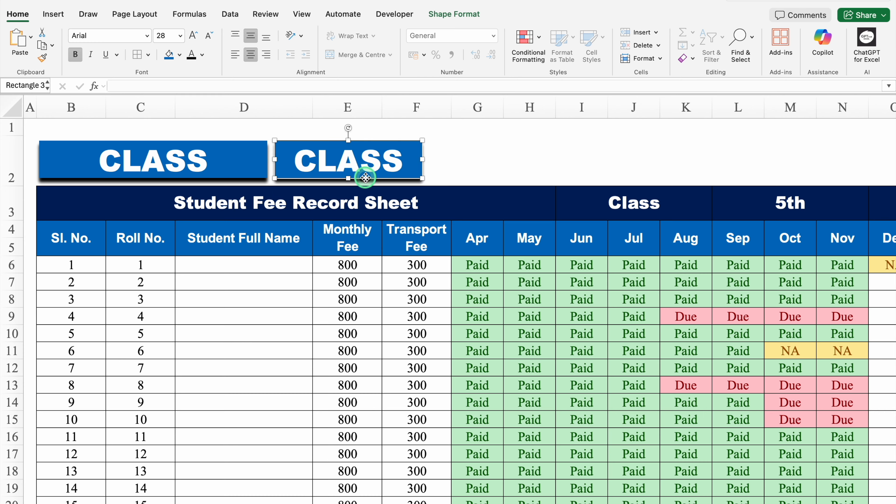
# Relabel the copied rectangle 5th at font size 18 and narrow it to fit right beside the CLASS rectangle
pyautogui.click(209, 36)
pyautogui.click(209, 36)
pyautogui.click(209, 37)
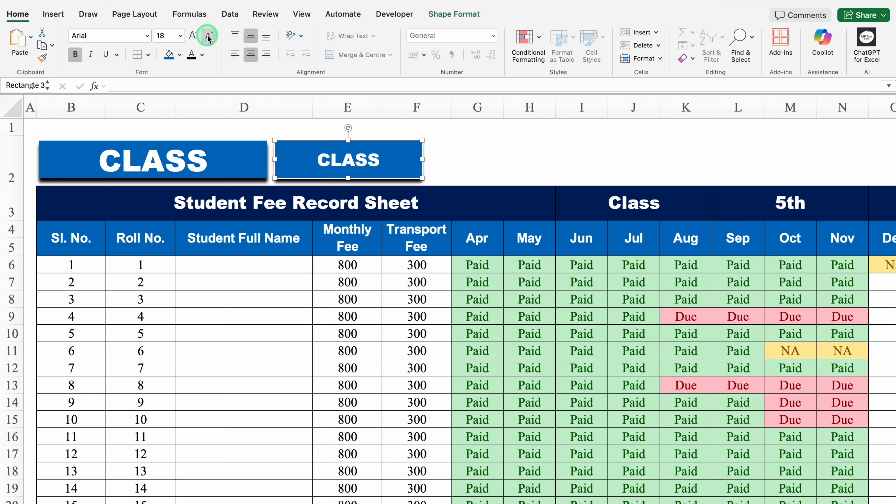
pyautogui.moveTo(383, 160); pyautogui.dragTo(311, 159)
pyautogui.press('BackSpace')
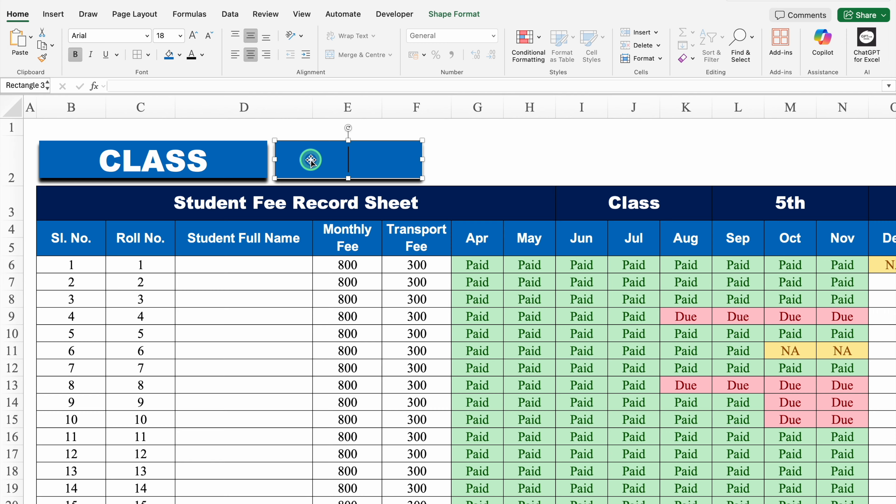
pyautogui.write('5th')
pyautogui.moveTo(423, 160); pyautogui.dragTo(348, 174)
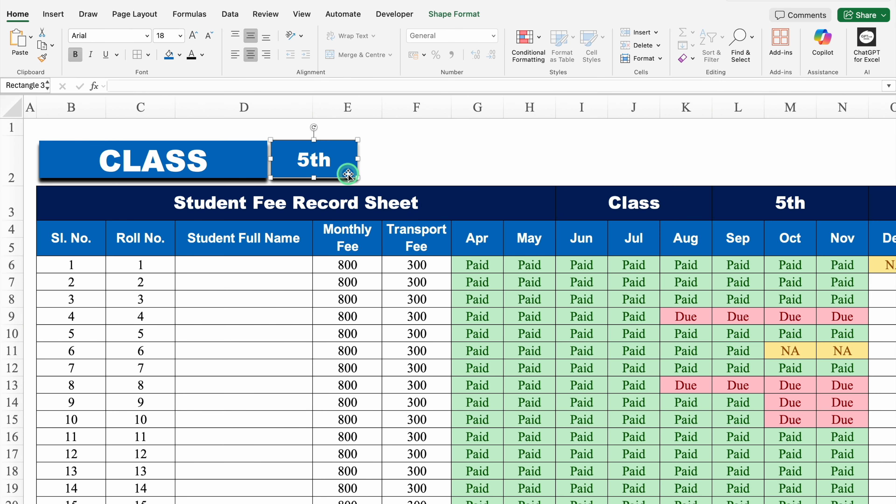
# Duplicate the 5th rectangle five times in an evenly spaced row to its right, relabelling the first copy 6th
pyautogui.moveTo(349, 176); pyautogui.dragTo(440, 176)
pyautogui.click(399, 161)
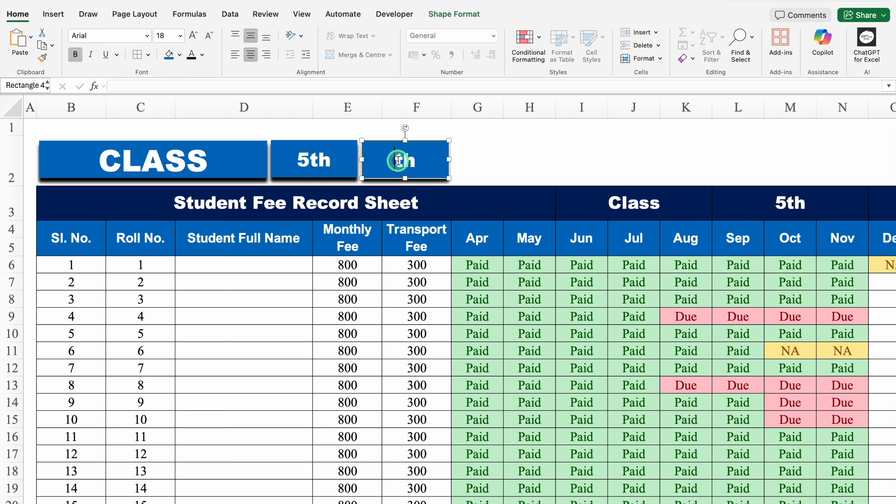
pyautogui.click(438, 178)
pyautogui.moveTo(438, 178); pyautogui.dragTo(528, 179)
pyautogui.moveTo(527, 178); pyautogui.dragTo(797, 179)
# Relabel the four remaining rectangle copies 7th, 8th, 9th and 10th in order
pyautogui.click(489, 163)
pyautogui.press('BackSpace')
pyautogui.write('7')
pyautogui.click(578, 162)
pyautogui.write('8')
pyautogui.click(672, 161)
pyautogui.press('BackSpace')
pyautogui.write('9')
pyautogui.click(757, 161)
pyautogui.press('BackSpace')
pyautogui.write('10')
pyautogui.click(796, 178)
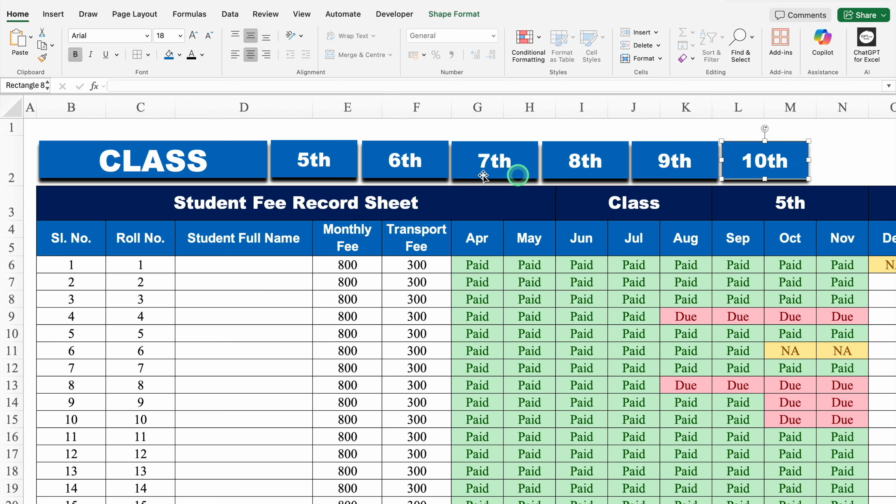
# Fill the 5th rectangle with orange and the 6th rectangle with yellow
pyautogui.click(348, 168)
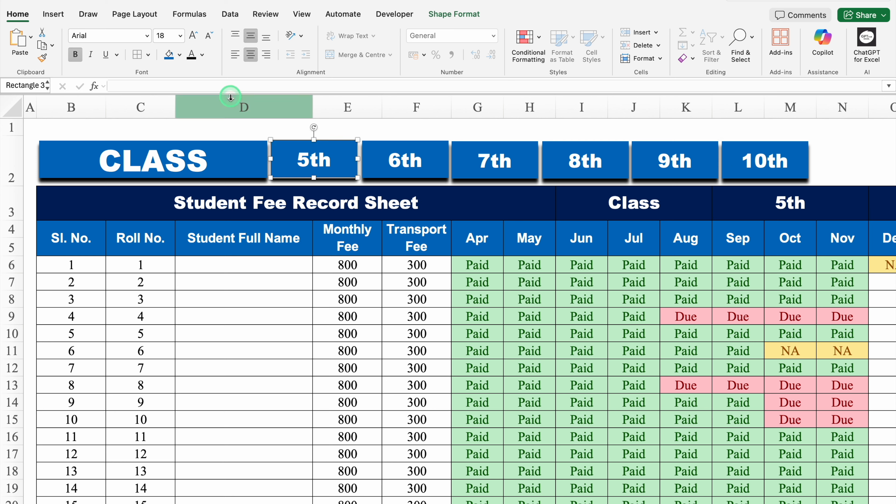
pyautogui.click(179, 54)
pyautogui.click(227, 132)
pyautogui.click(397, 172)
pyautogui.click(178, 57)
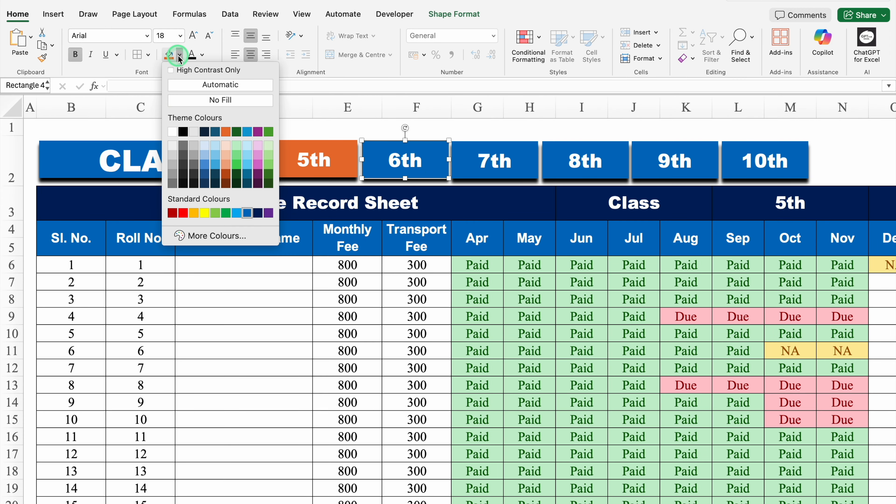
pyautogui.click(205, 212)
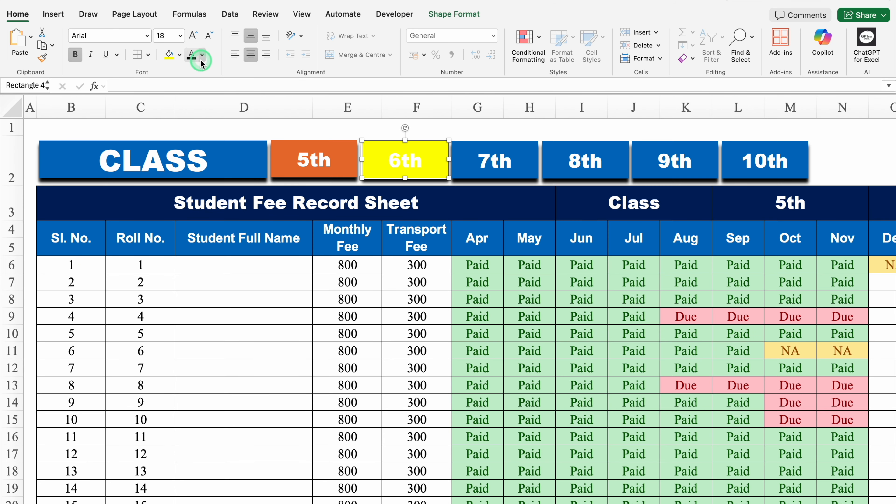
# Set the 6th rectangle's text colour to black and fill the 7th rectangle with purple
pyautogui.click(192, 54)
pyautogui.click(504, 177)
pyautogui.click(179, 55)
pyautogui.click(271, 212)
# Fill the 8th rectangle with green, the 9th with light blue and the 10th with light green
pyautogui.click(586, 173)
pyautogui.click(227, 212)
pyautogui.click(675, 174)
pyautogui.click(238, 212)
pyautogui.click(765, 173)
pyautogui.click(179, 55)
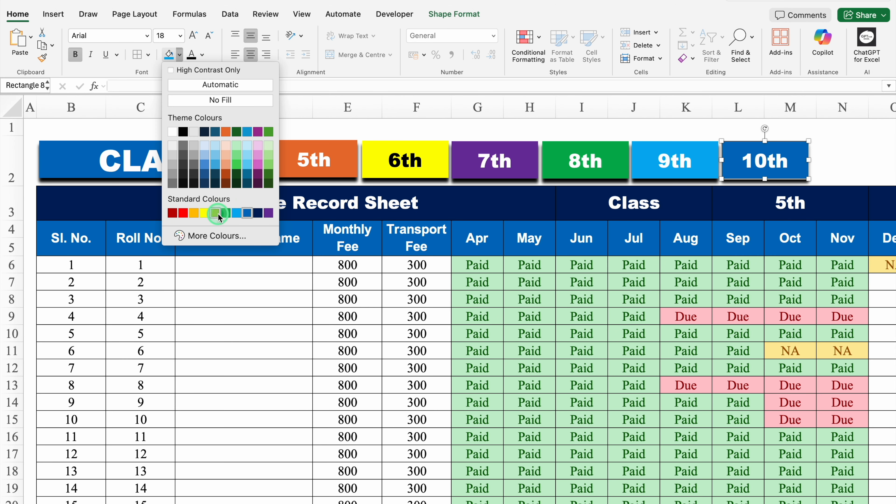
pyautogui.click(215, 212)
pyautogui.click(706, 166)
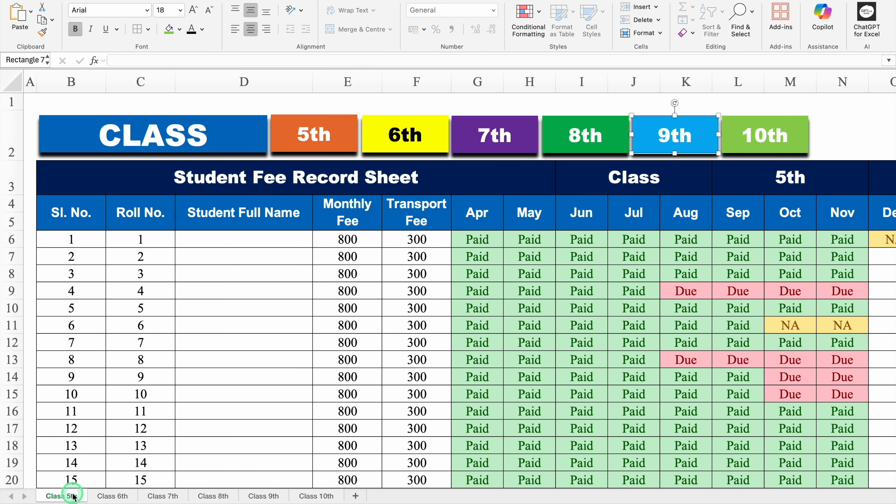
# Hyperlink the 6th rectangle to the Class 6th sheet in this document
pyautogui.click(438, 136)
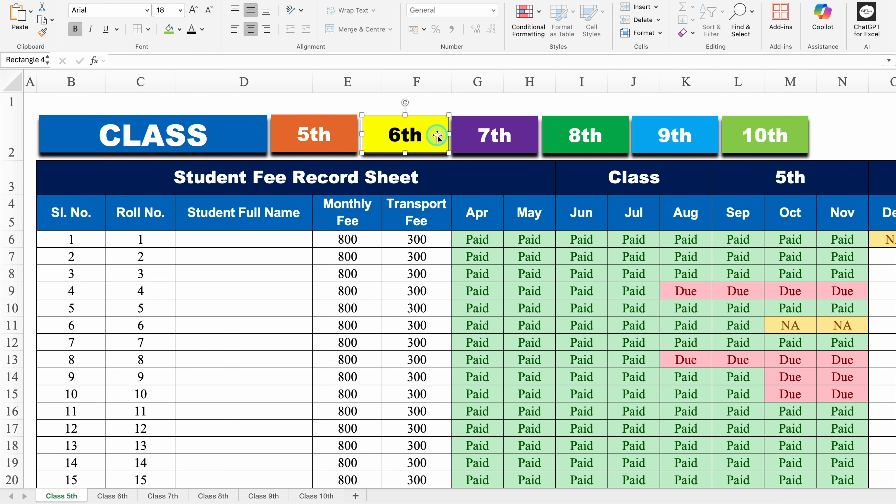
pyautogui.rightClick(438, 136)
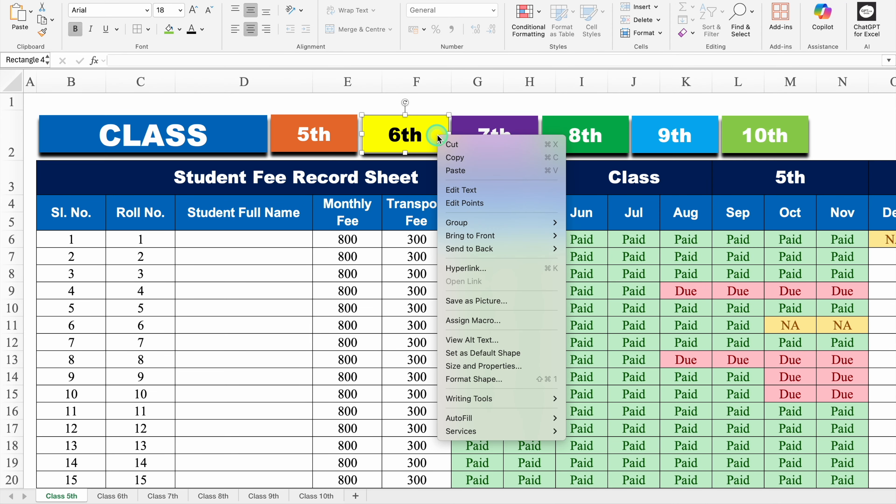
pyautogui.click(496, 270)
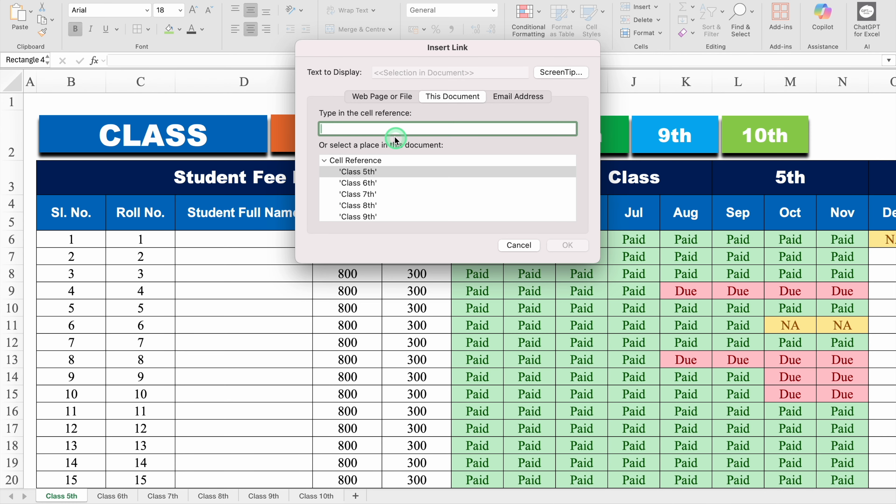
pyautogui.click(368, 101)
pyautogui.click(452, 97)
pyautogui.click(502, 103)
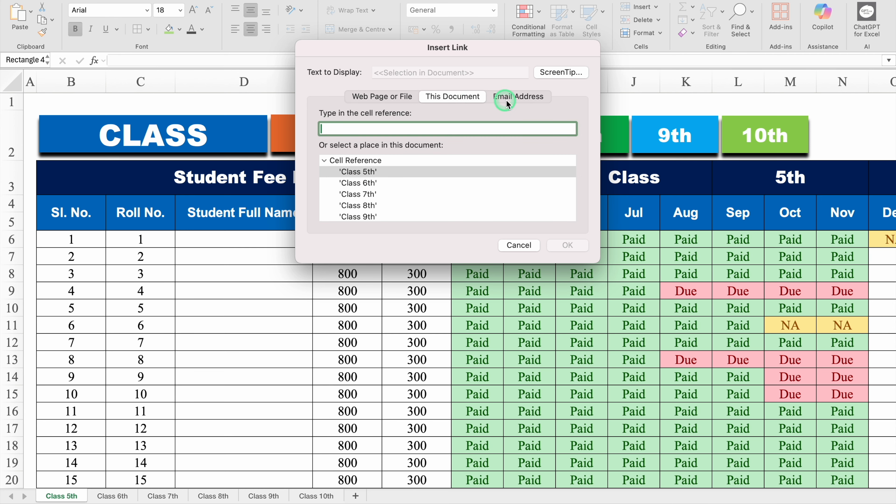
pyautogui.click(458, 97)
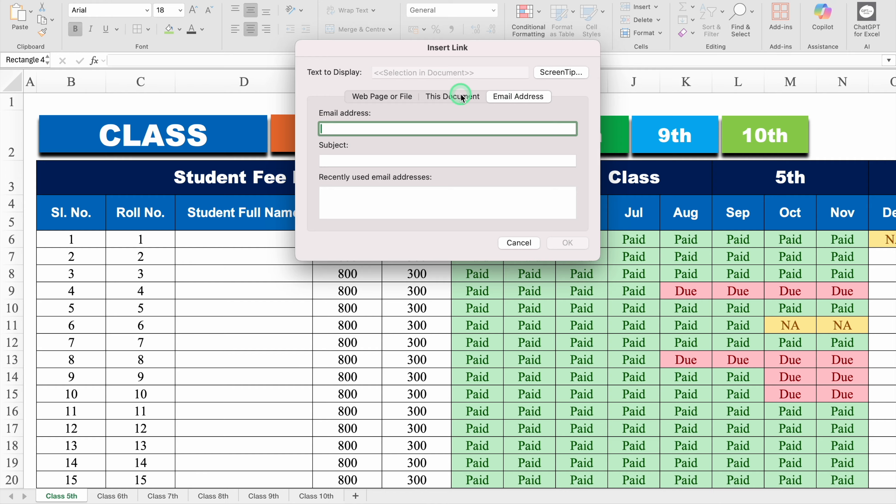
pyautogui.click(376, 164)
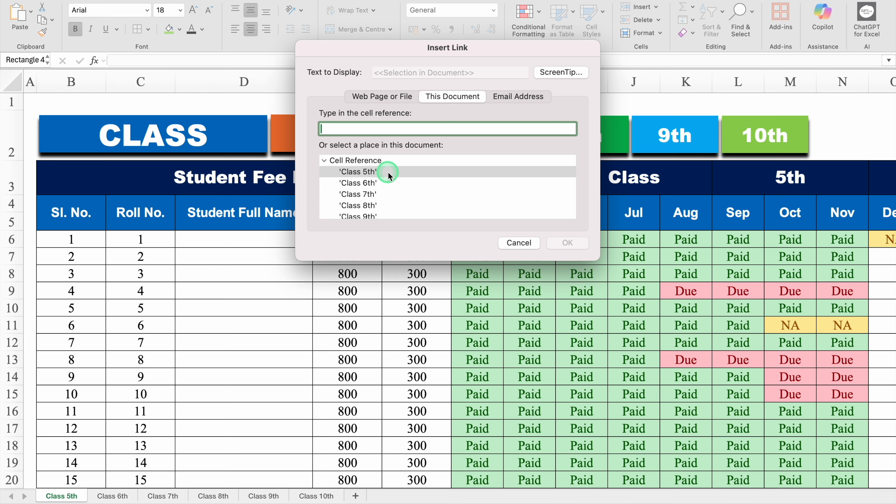
pyautogui.click(383, 183)
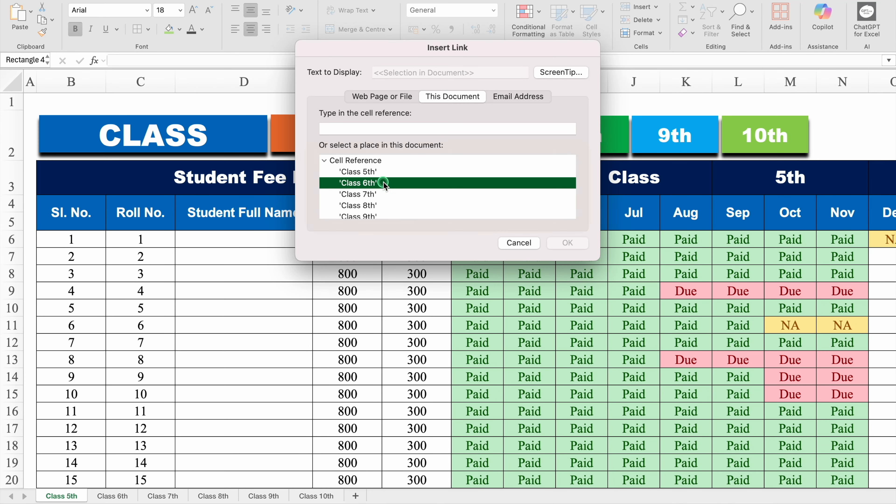
pyautogui.click(563, 247)
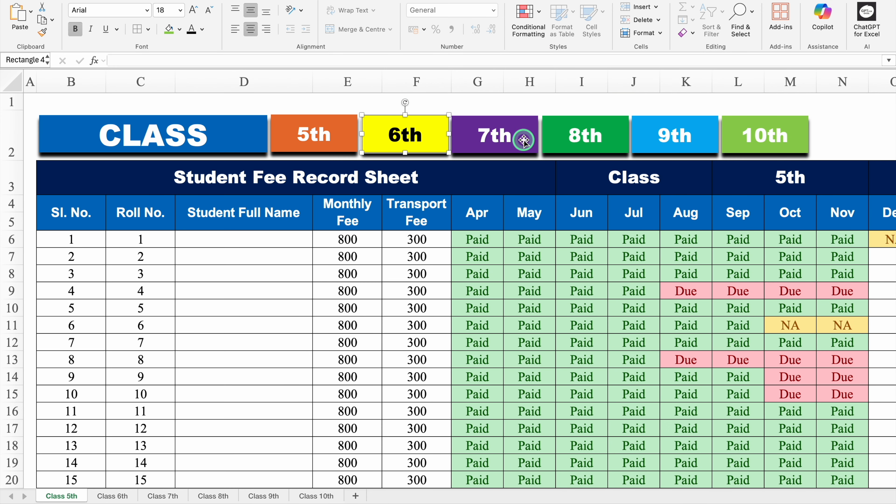
# Hyperlink the 7th rectangle to cell A1 of the Class 7th sheet in this document
pyautogui.click(524, 140)
pyautogui.rightClick(523, 140)
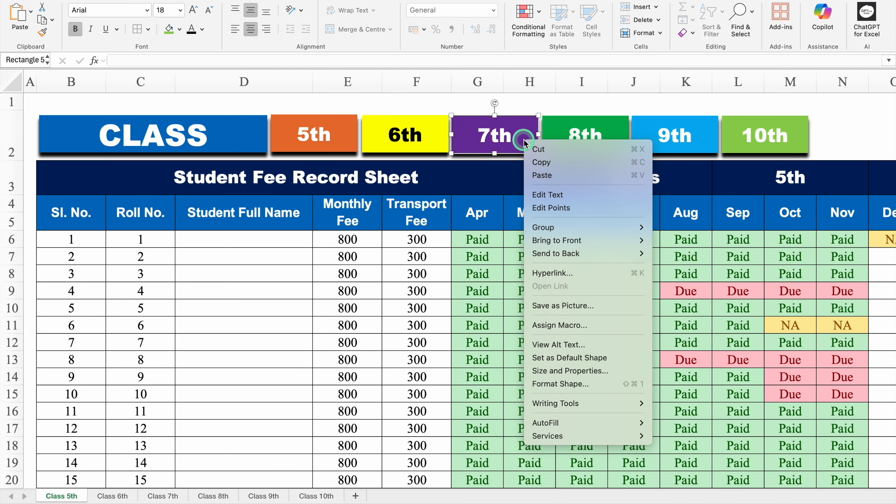
pyautogui.click(550, 273)
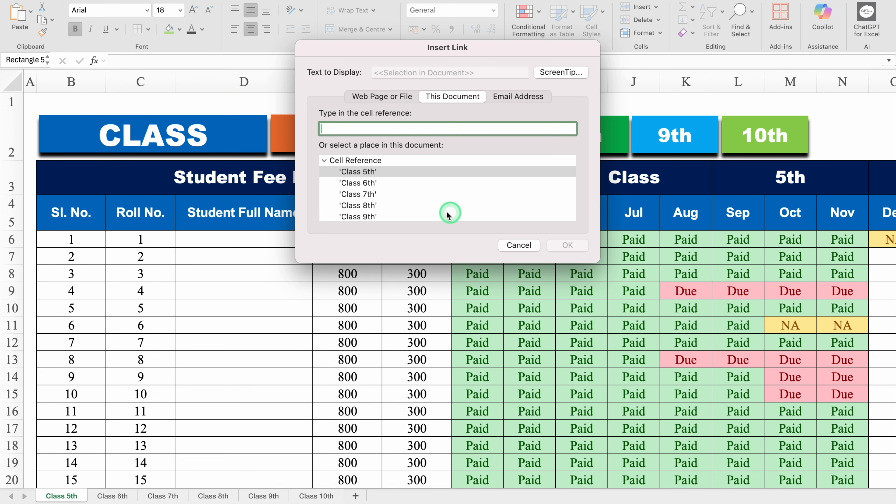
pyautogui.click(360, 194)
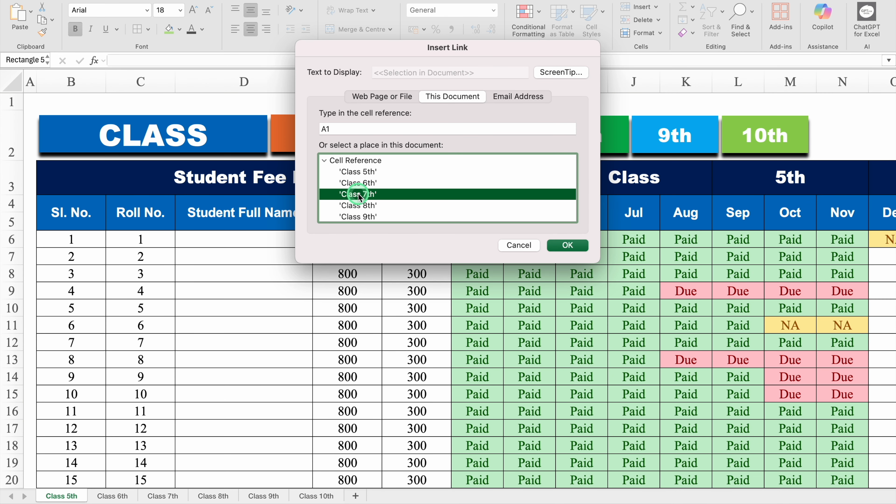
pyautogui.click(580, 248)
# Hyperlink the 8th rectangle to cell A1 of the Class 8th sheet in this document
pyautogui.click(614, 144)
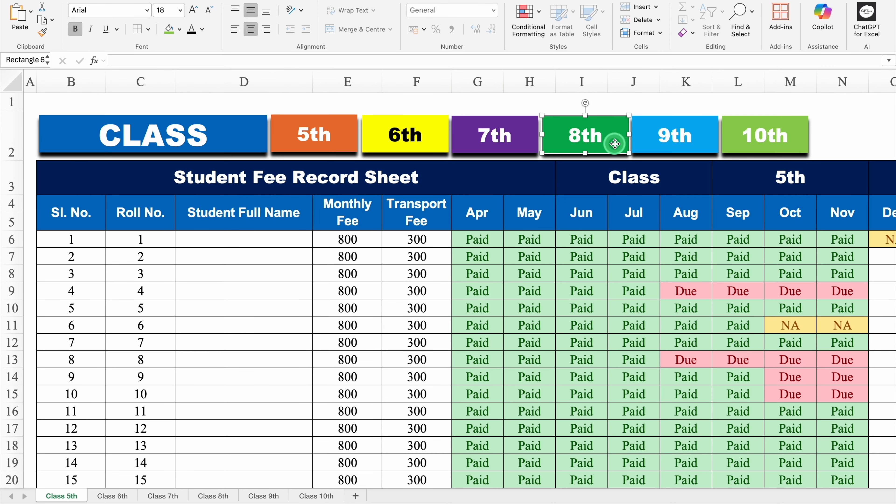
pyautogui.rightClick(615, 144)
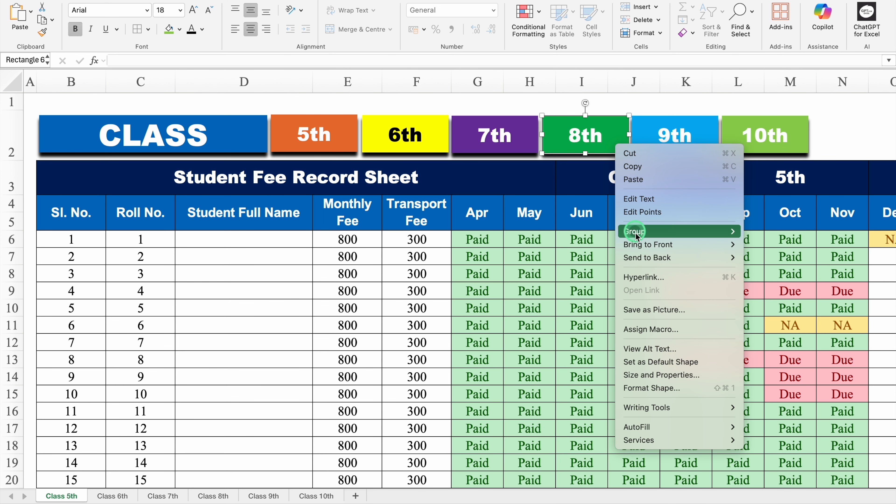
pyautogui.click(646, 278)
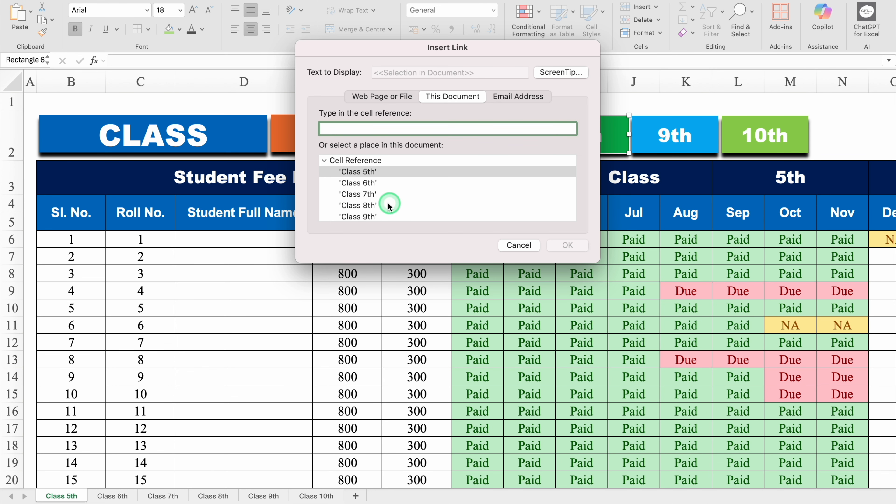
pyautogui.click(366, 206)
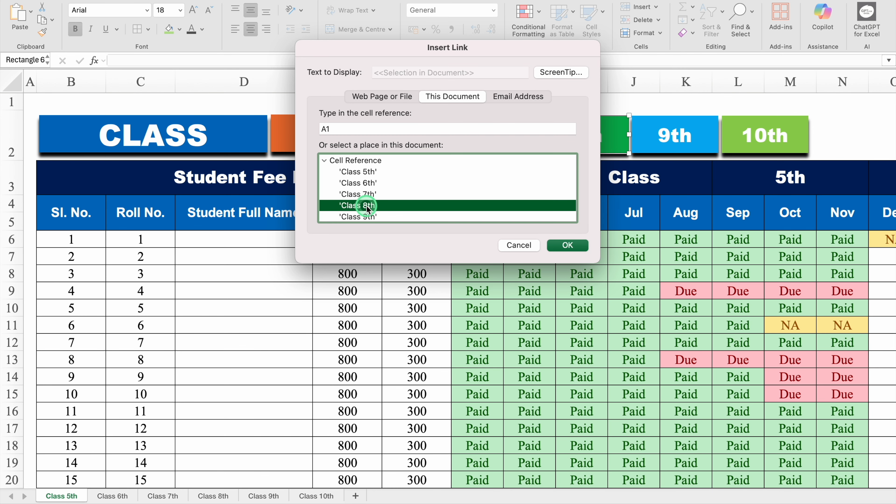
pyautogui.click(568, 245)
# Hyperlink the 9th rectangle to cell A1 of the Class 9th sheet in this document
pyautogui.click(695, 145)
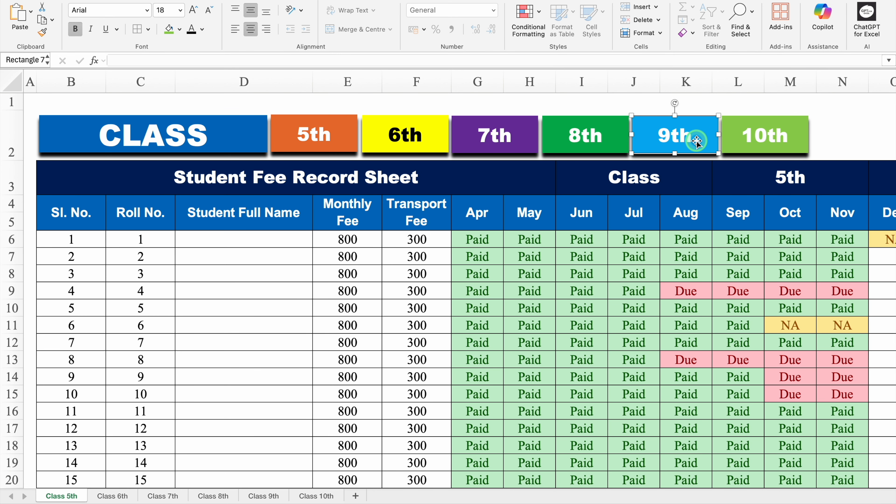
pyautogui.rightClick(696, 141)
pyautogui.click(741, 274)
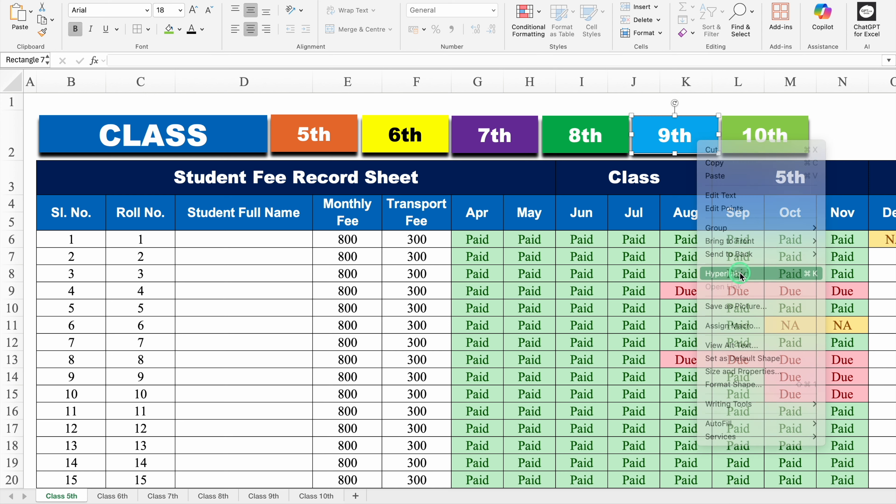
pyautogui.click(371, 216)
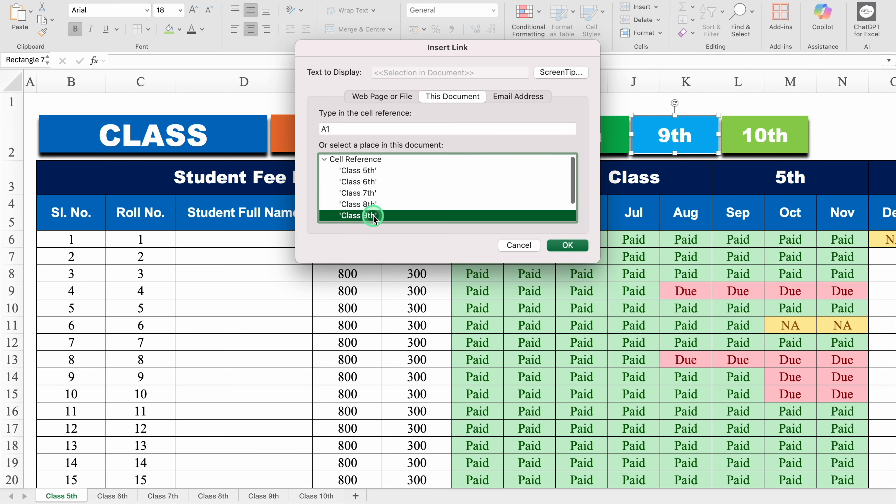
pyautogui.click(568, 245)
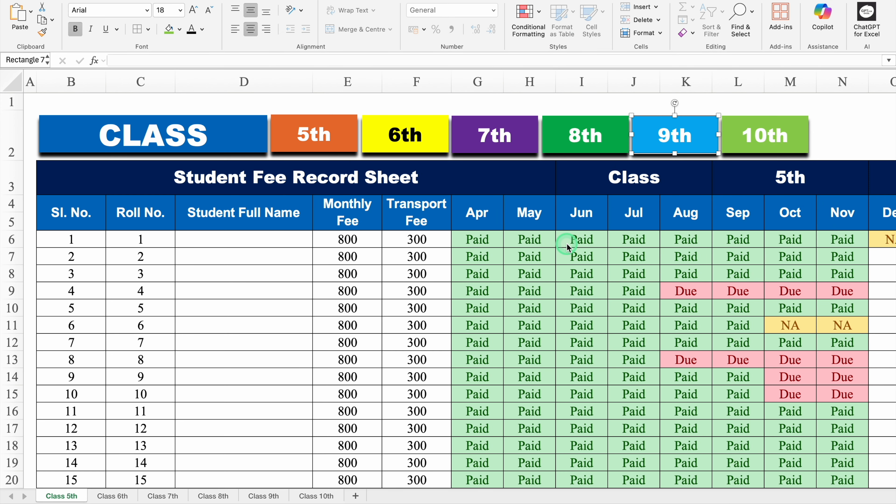
# Hyperlink the 10th rectangle to cell A1 of the Class 10th sheet in this document
pyautogui.click(799, 133)
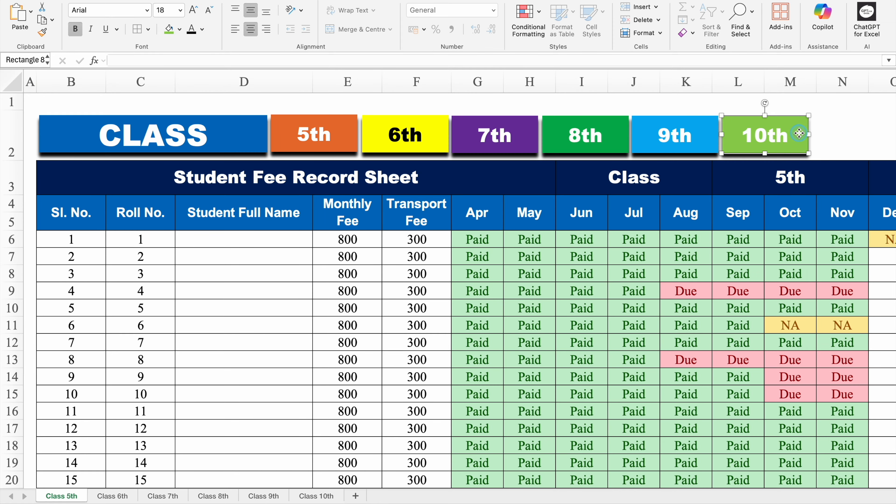
pyautogui.rightClick(799, 133)
pyautogui.click(730, 271)
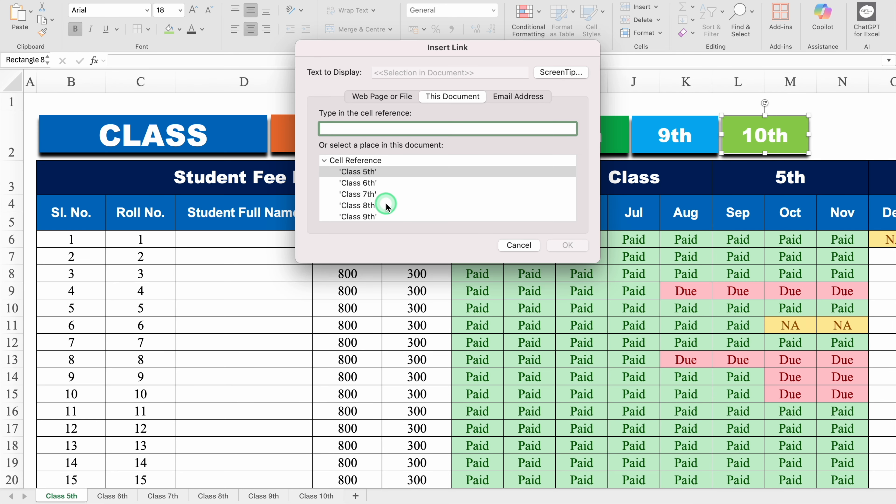
pyautogui.click(386, 204)
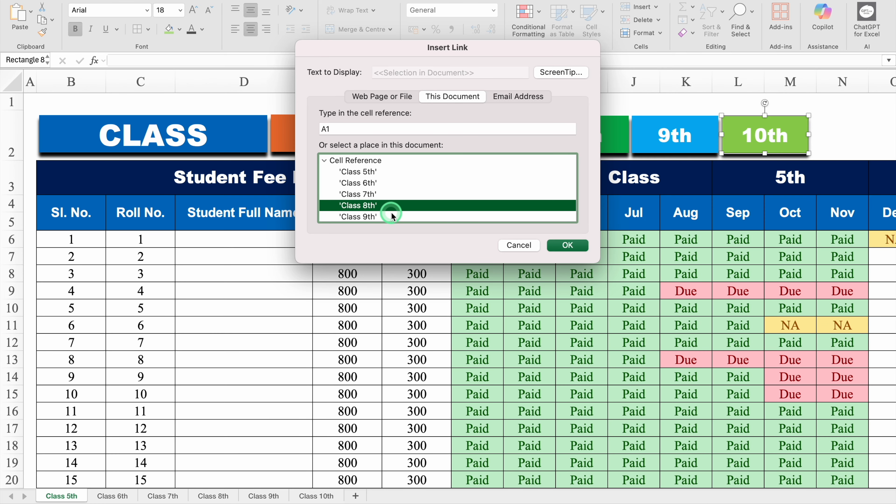
pyautogui.press('Down')
pyautogui.press('Down')
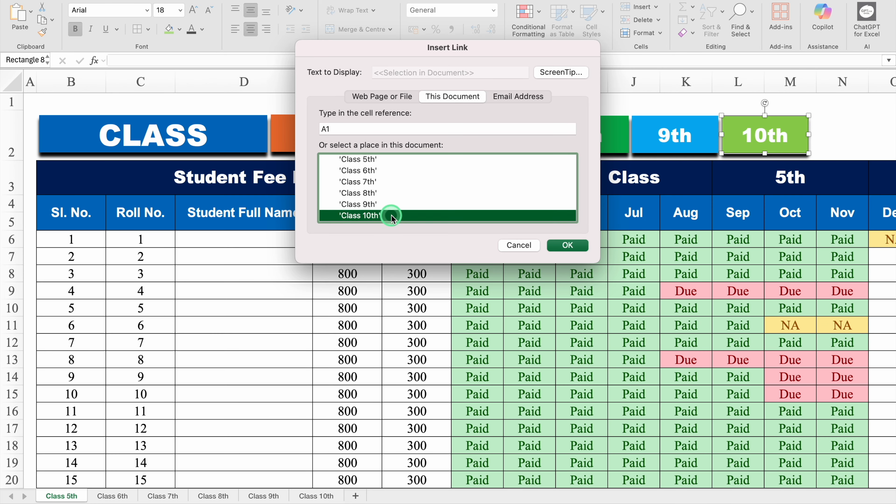
pyautogui.click(568, 244)
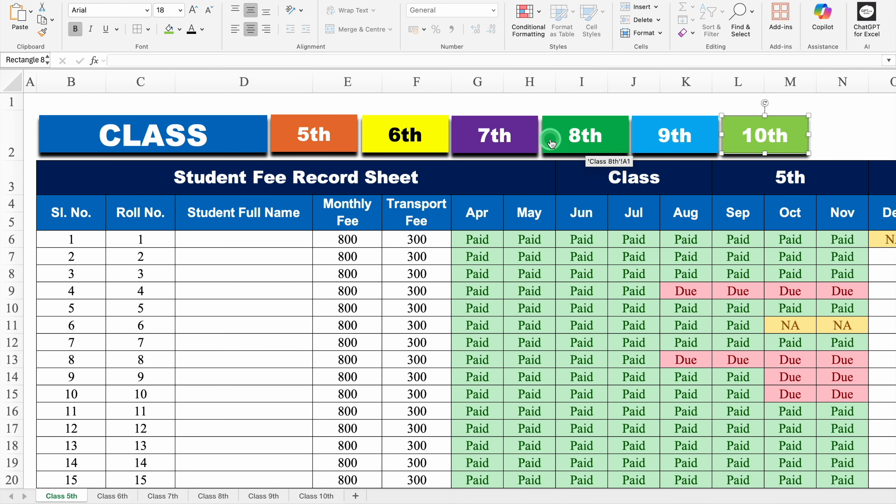
# Test the 7th rectangle's link, check the class heading on the sheet it opens, and return to the Class 5th sheet
pyautogui.click(494, 139)
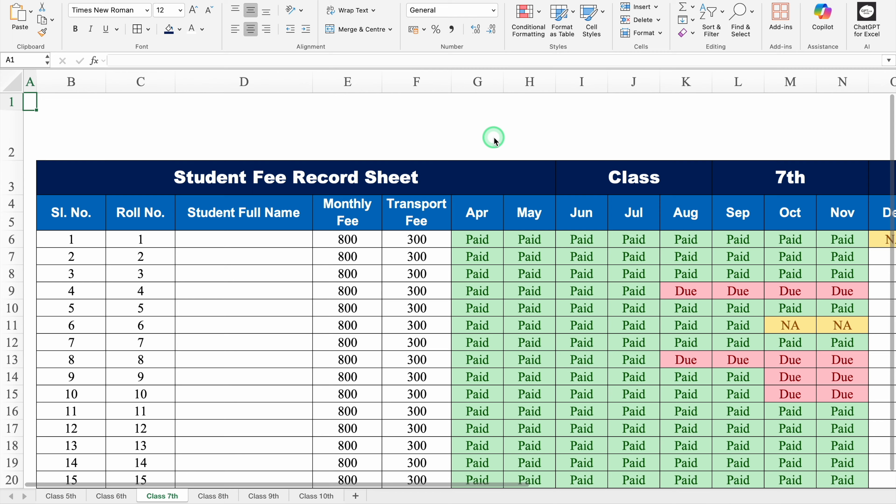
pyautogui.click(757, 178)
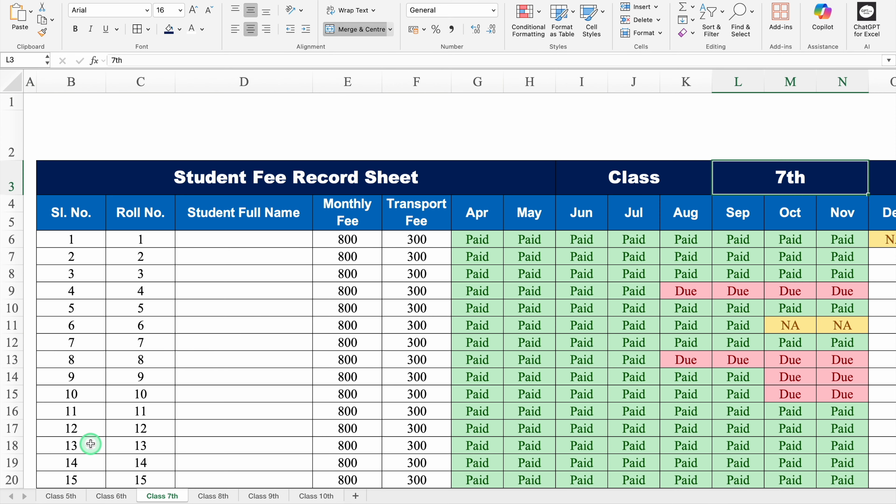
pyautogui.click(69, 496)
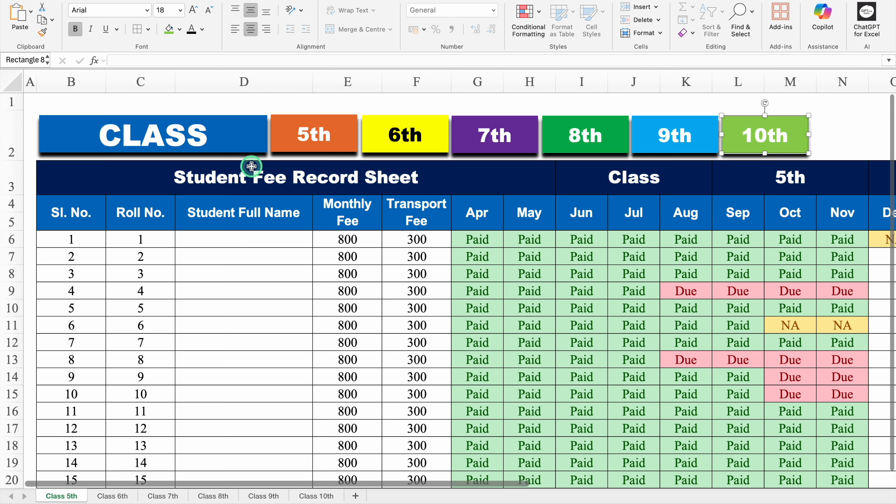
# Cut the CLASS rectangle and all six class rectangles from the Class 5th sheet and paste them at cell B2 of the Class 6th sheet
pyautogui.click(234, 141)
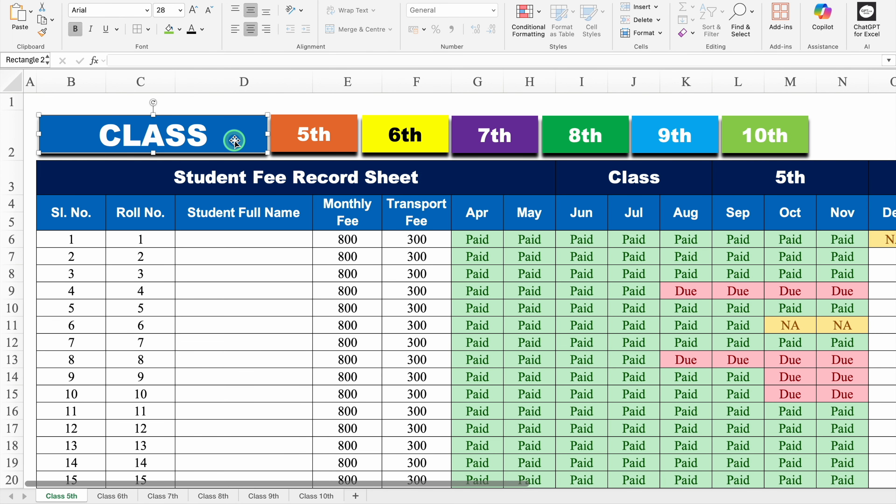
pyautogui.press('super+a')
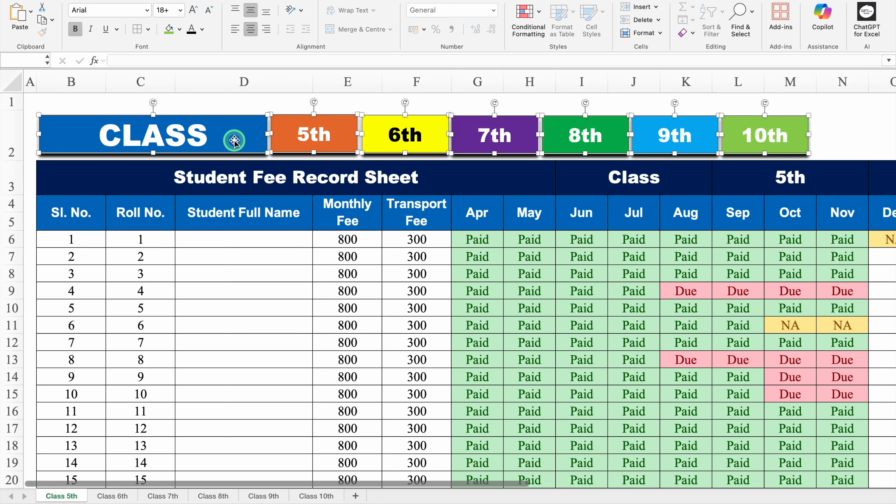
pyautogui.press('super+x')
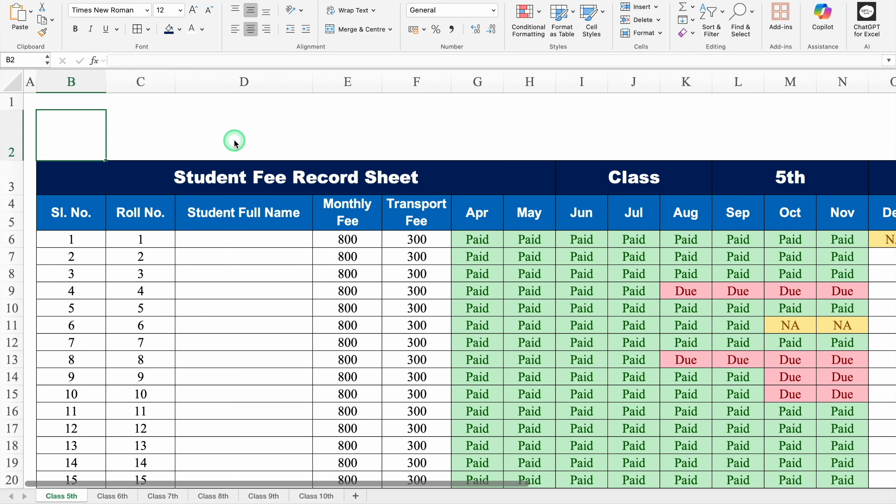
pyautogui.click(108, 496)
pyautogui.click(70, 135)
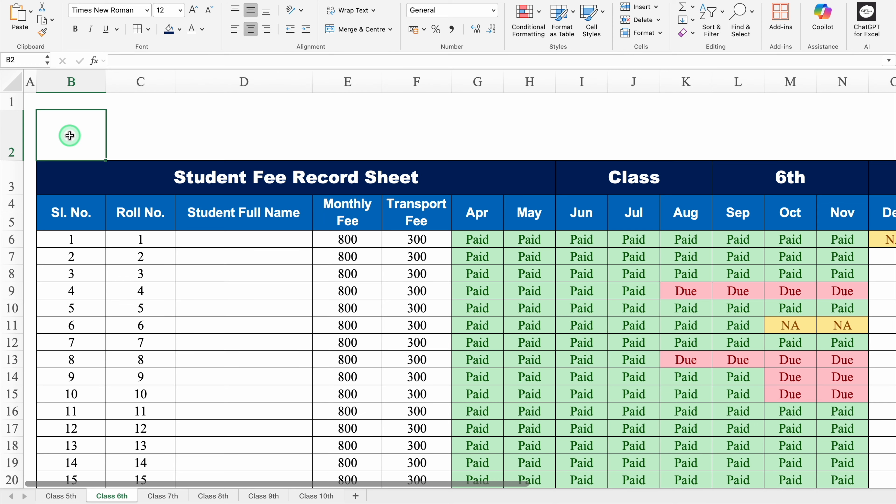
pyautogui.press('super+v')
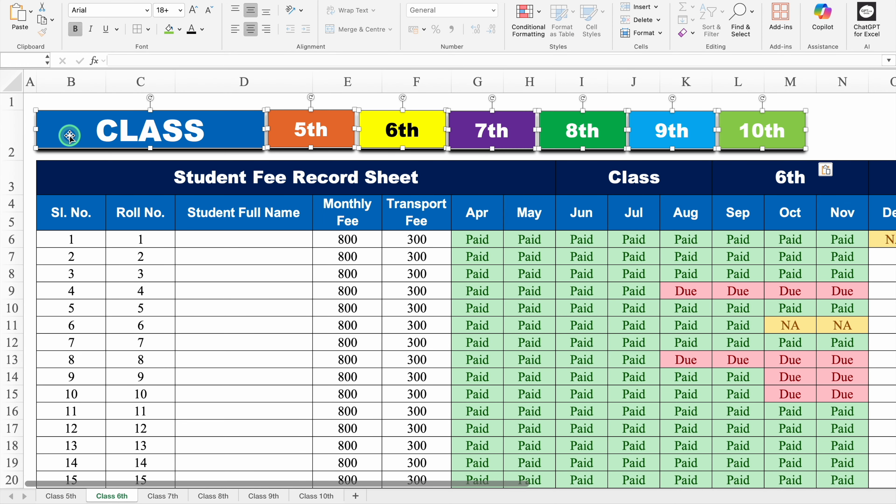
pyautogui.click(213, 178)
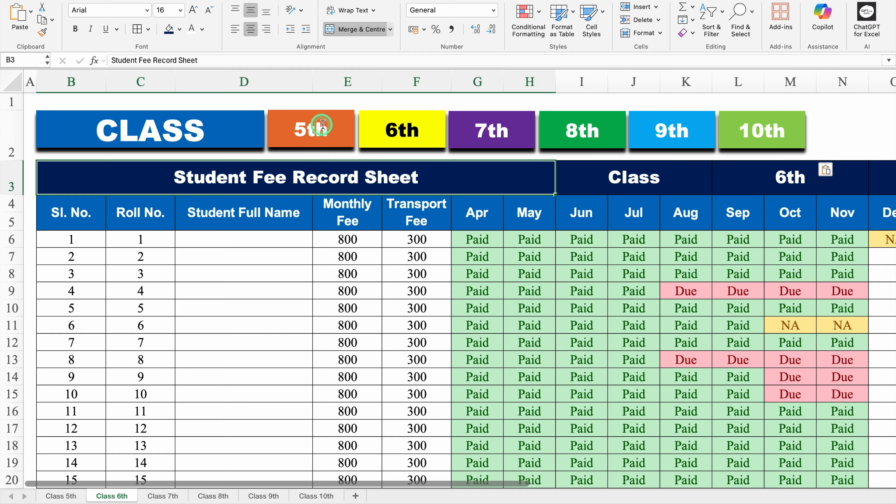
# Hyperlink the 5th rectangle on the Class 6th sheet to cell A1 of the Class 5th sheet in this document
pyautogui.click(334, 126)
pyautogui.rightClick(334, 128)
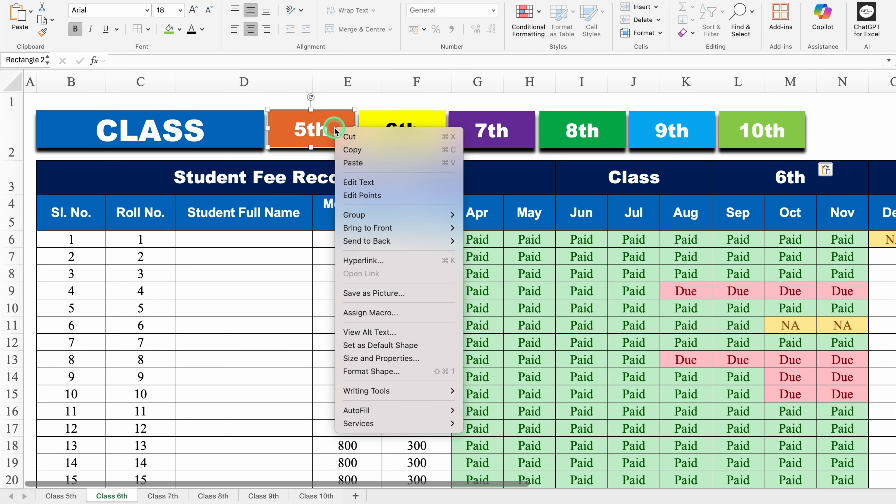
pyautogui.click(360, 260)
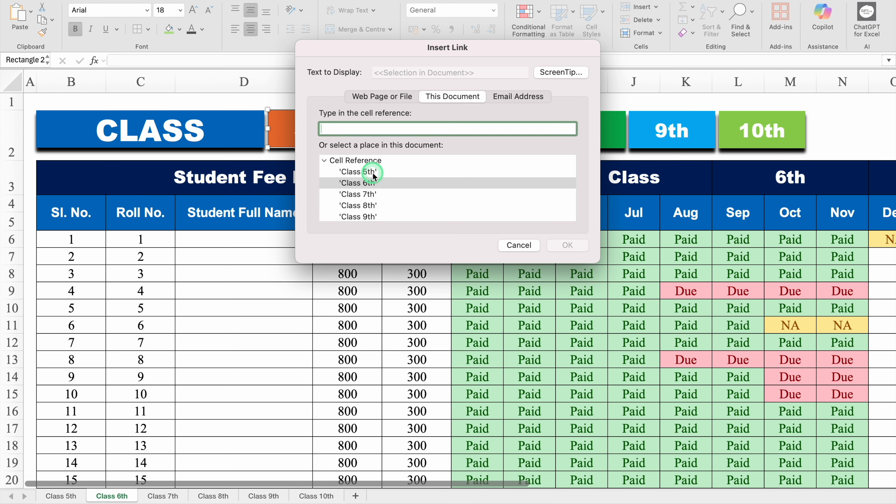
pyautogui.click(372, 173)
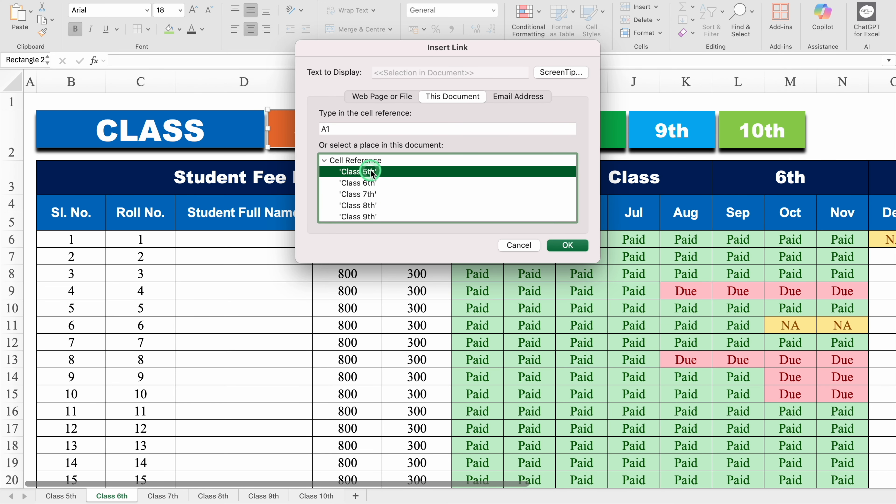
pyautogui.click(567, 245)
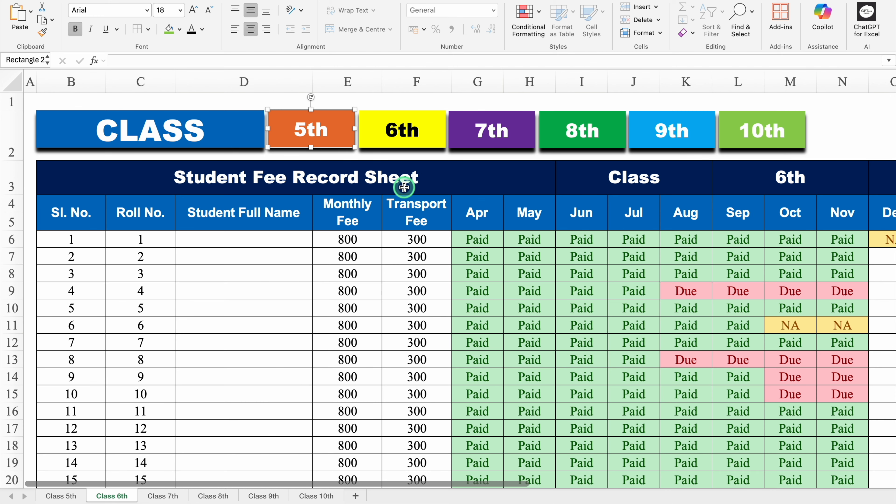
# Copy the CLASS rectangle and all six class rectangles from the Class 6th sheet and paste them at cell B2 of the Class 5th sheet
pyautogui.press('super+a')
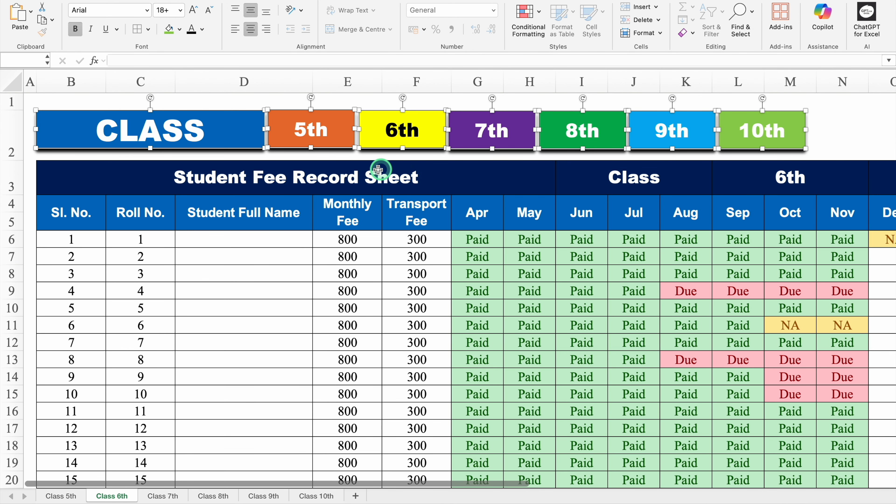
pyautogui.click(353, 177)
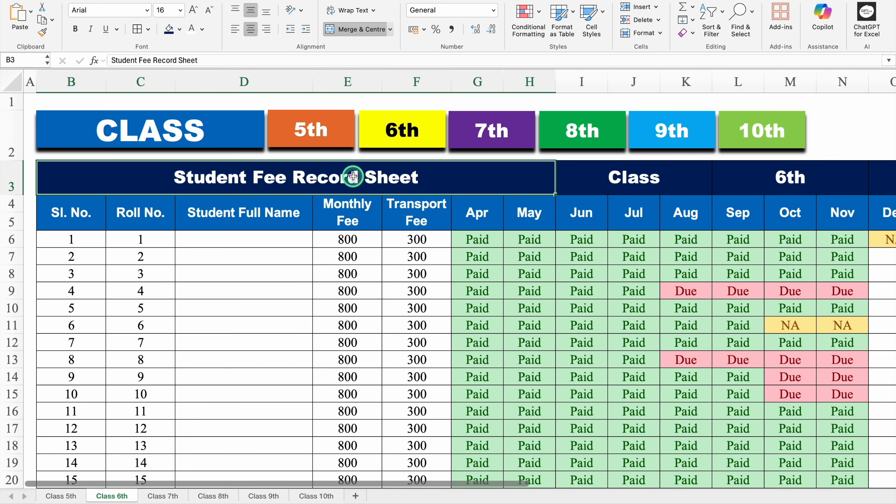
pyautogui.click(319, 132)
pyautogui.click(65, 133)
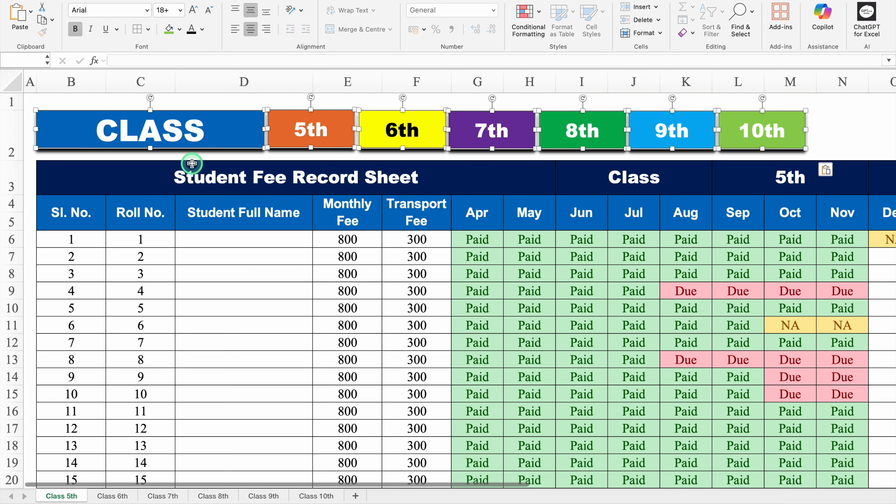
pyautogui.click(231, 178)
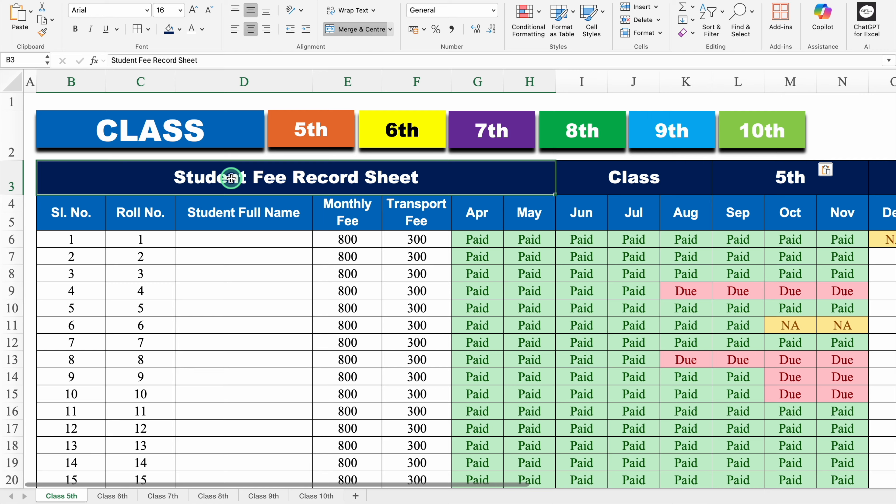
# Follow the 6th and 7th rectangle links and paste the copied rectangles at cell B2 of the Class 7th sheet
pyautogui.click(389, 130)
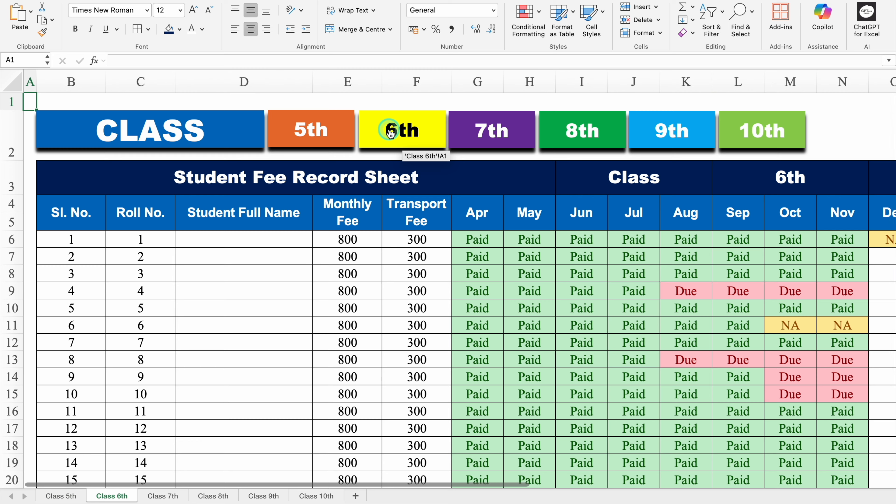
pyautogui.click(493, 134)
pyautogui.click(72, 126)
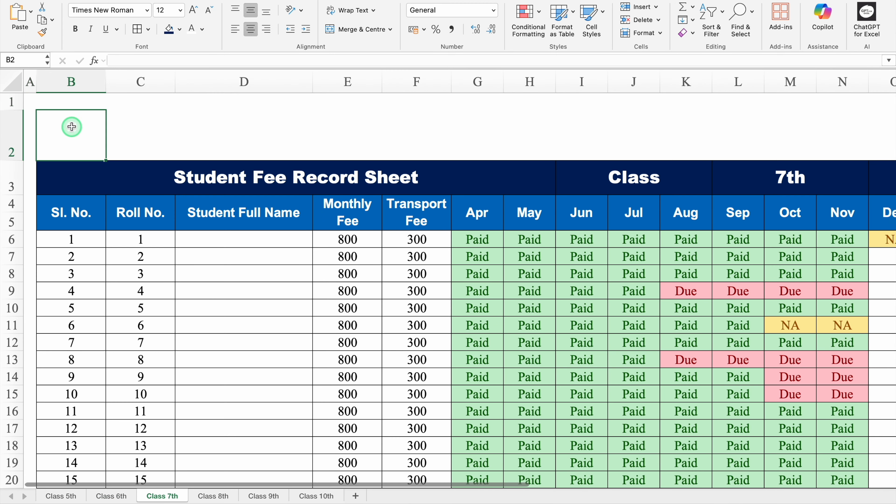
pyautogui.press('super+v')
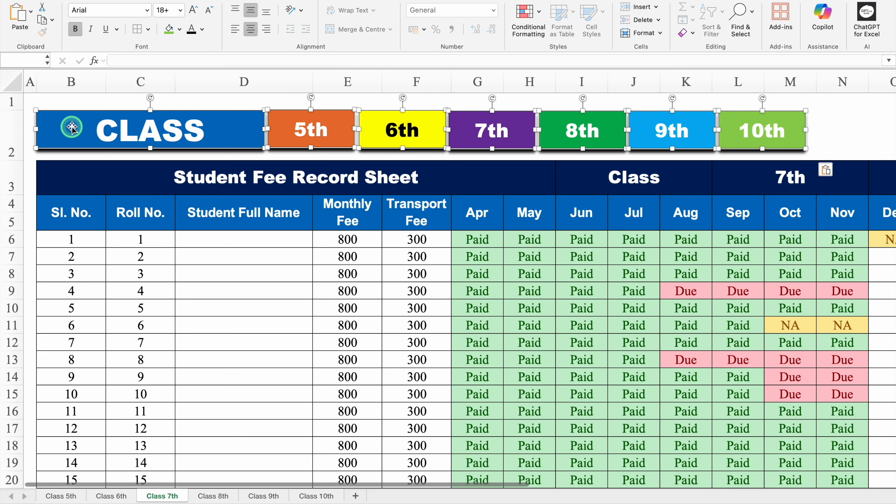
pyautogui.click(409, 180)
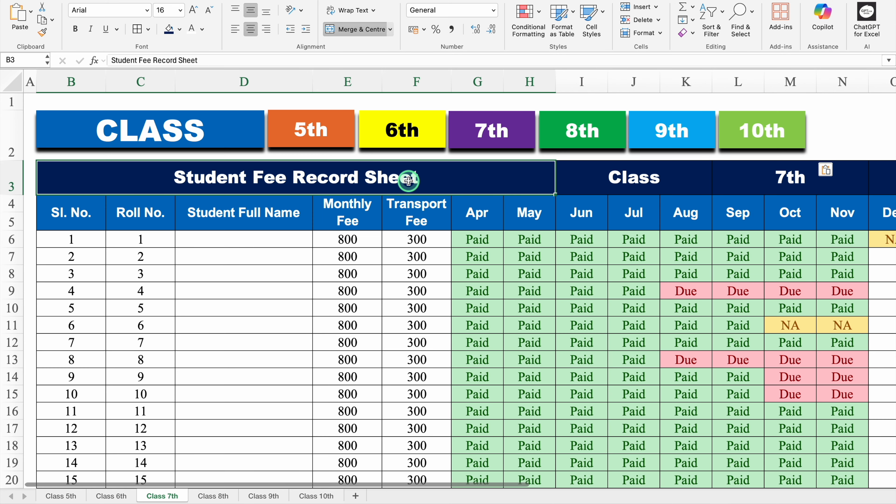
# Follow the 8th rectangle's link and paste the copied rectangles at cell B2 of the Class 8th sheet
pyautogui.click(580, 131)
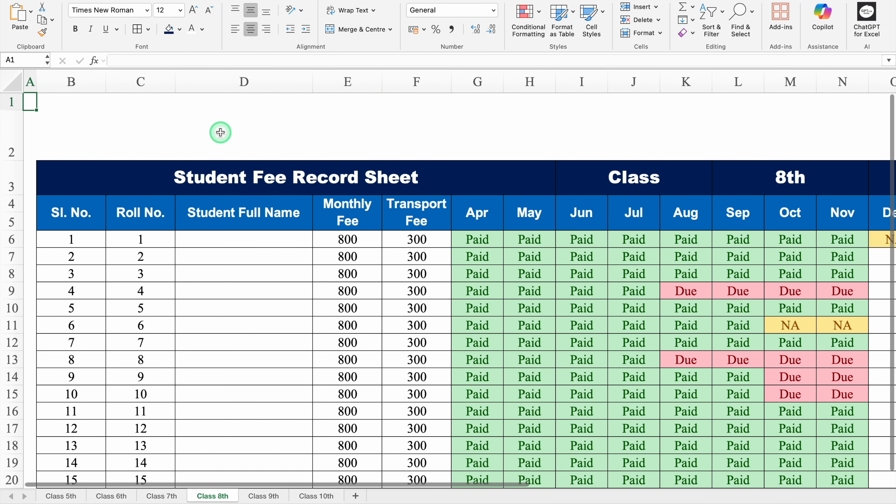
pyautogui.click(65, 128)
pyautogui.press('super+v')
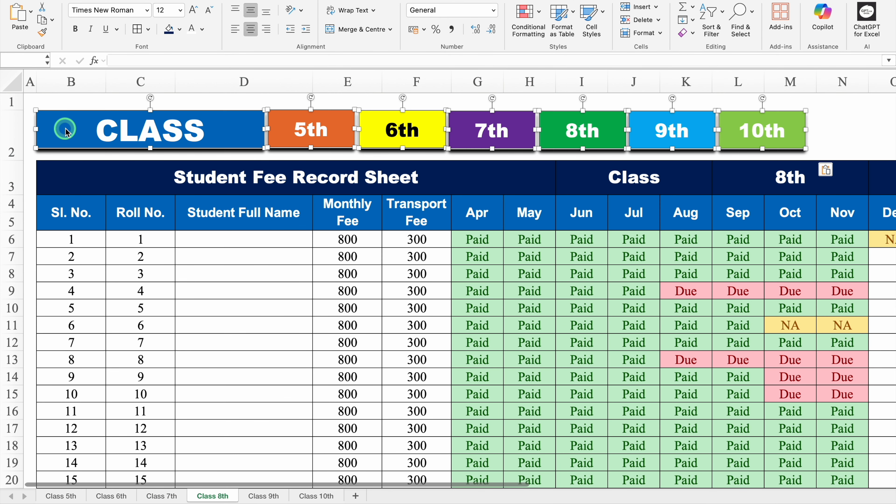
pyautogui.click(605, 180)
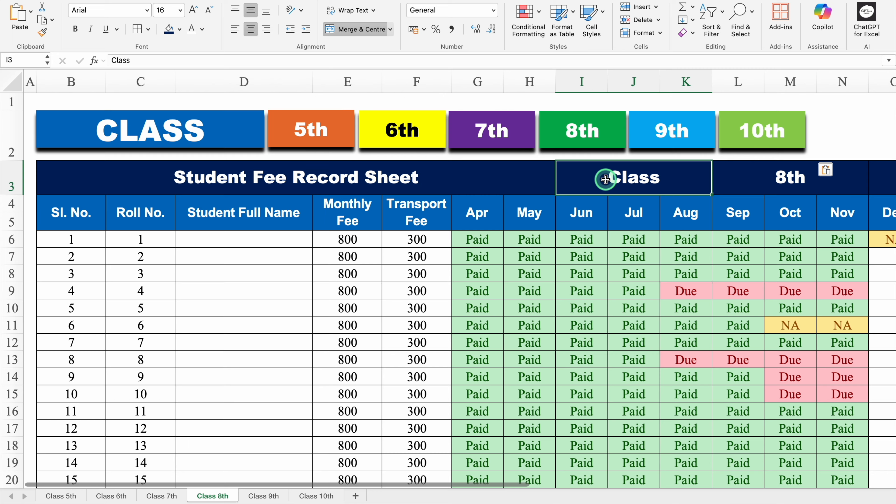
# Follow the 9th rectangle's link and paste the copied rectangles at cell B2 of the Class 9th sheet
pyautogui.click(660, 131)
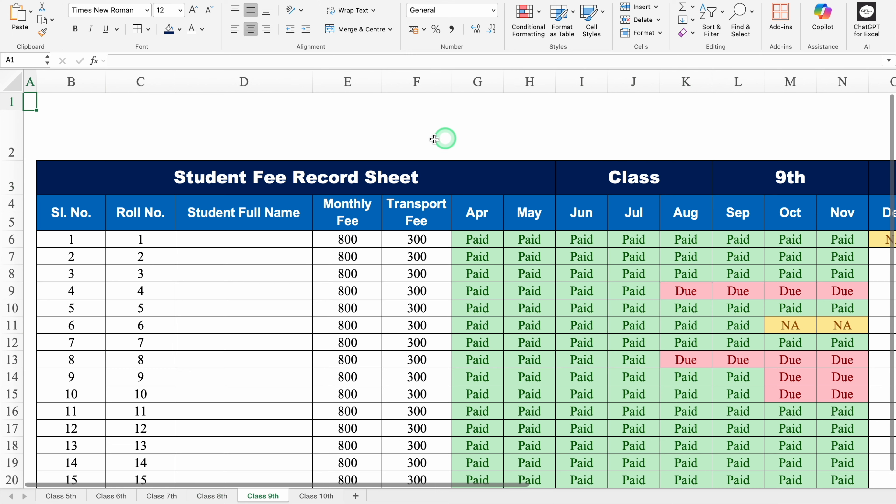
pyautogui.click(74, 127)
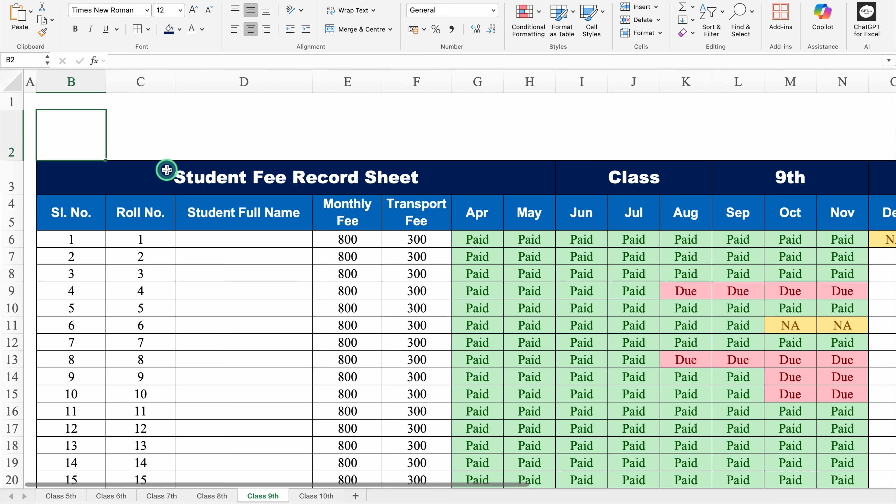
pyautogui.press('super+v')
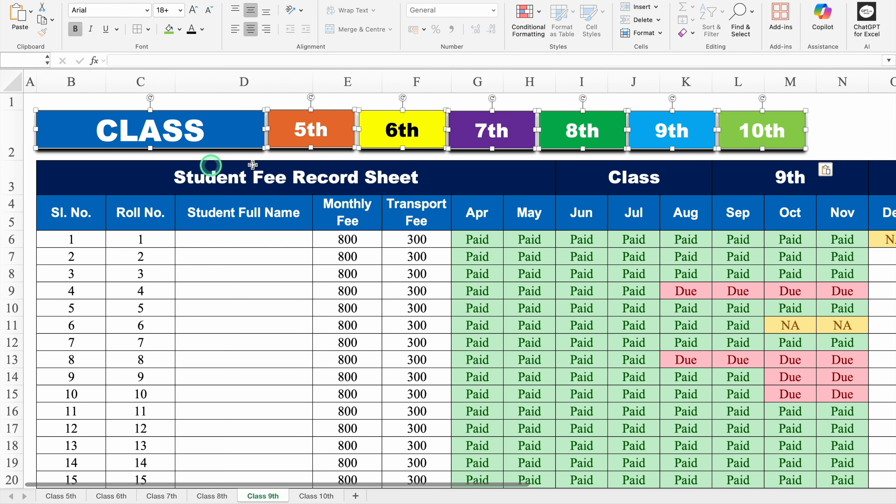
pyautogui.click(607, 176)
# Follow the 10th rectangle's link and paste the copied rectangles at cell B2 of the Class 10th sheet
pyautogui.click(742, 133)
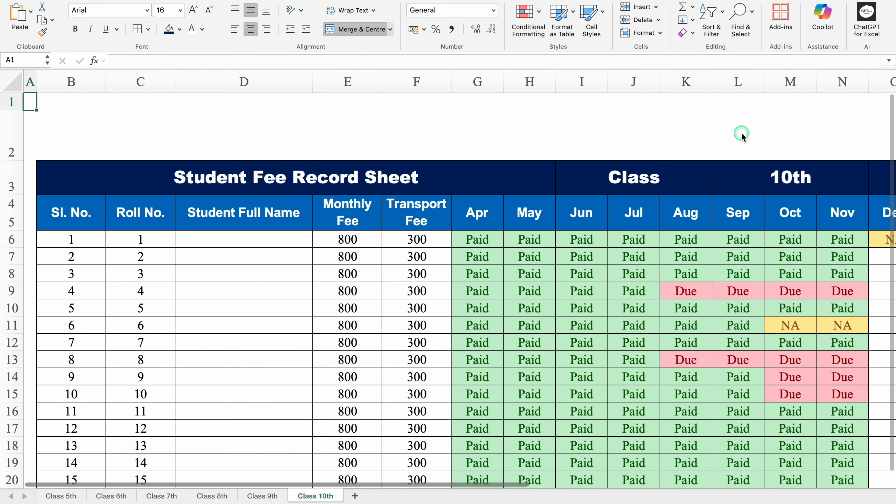
pyautogui.click(72, 134)
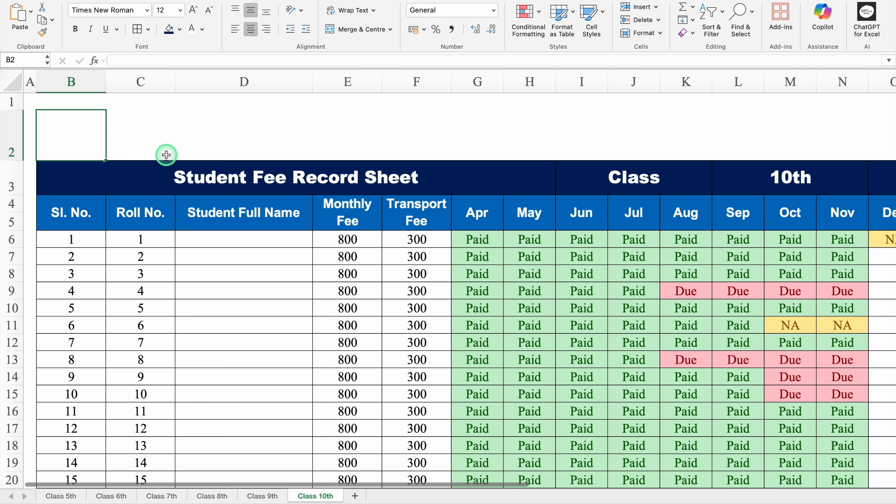
pyautogui.press('super+v')
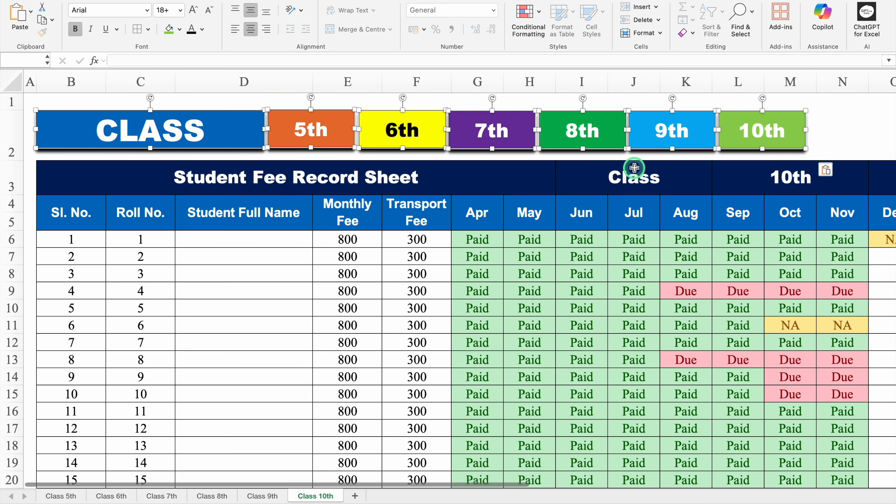
pyautogui.click(756, 181)
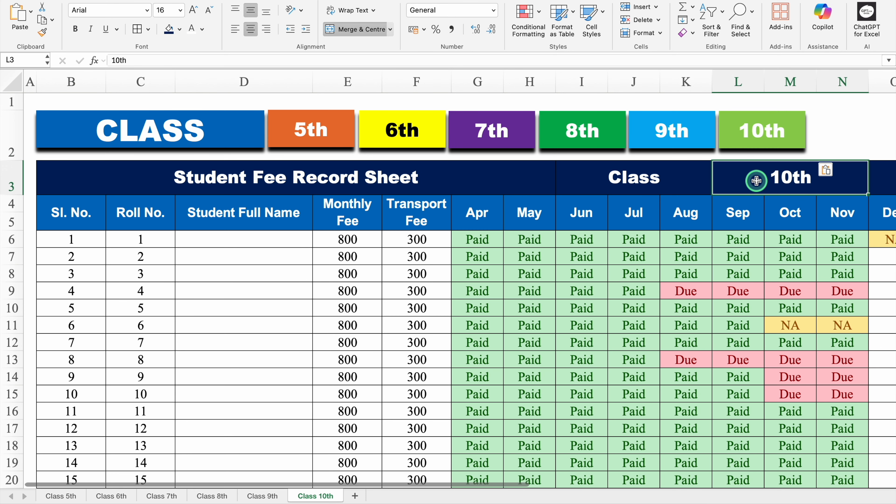
# Fill the merged 10th heading cell L3 on the Class 10th sheet with standard light green to match its rectangle
pyautogui.moveTo(472, 486); pyautogui.dragTo(556, 486)
pyautogui.click(649, 175)
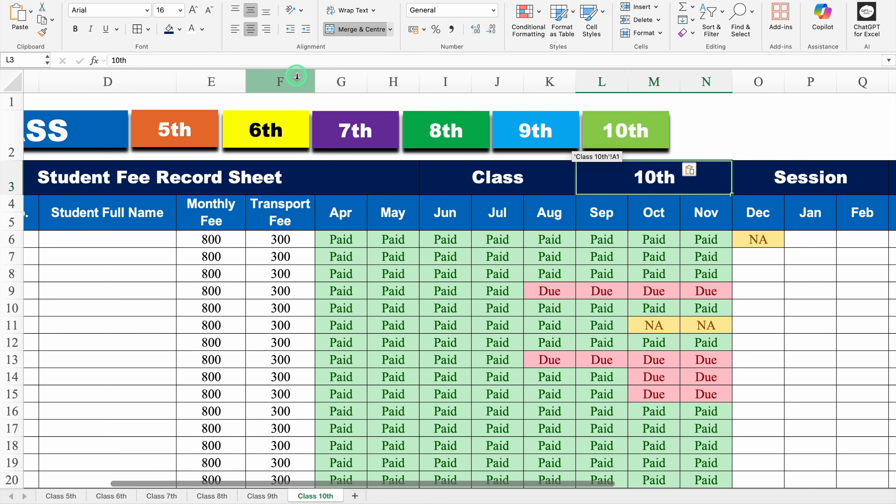
pyautogui.click(180, 29)
pyautogui.click(215, 162)
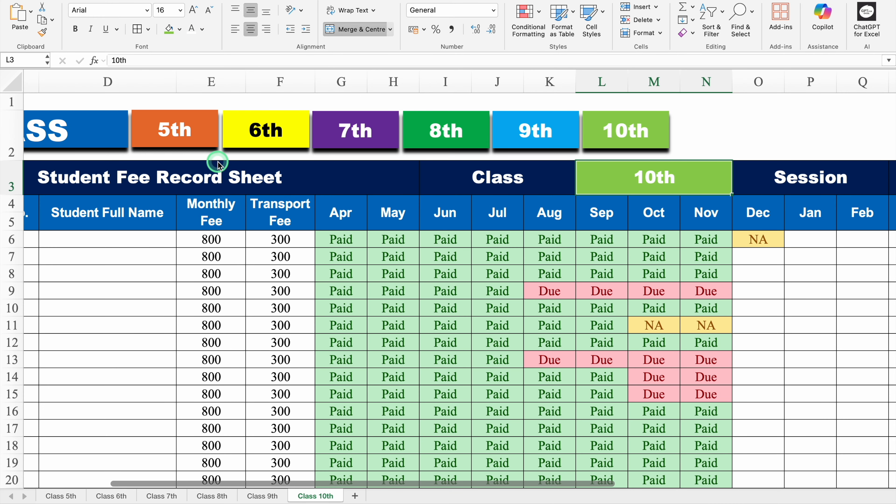
# Open the Class 9th sheet through its rectangle and fill the 9th heading cell L3 with standard light blue
pyautogui.click(532, 133)
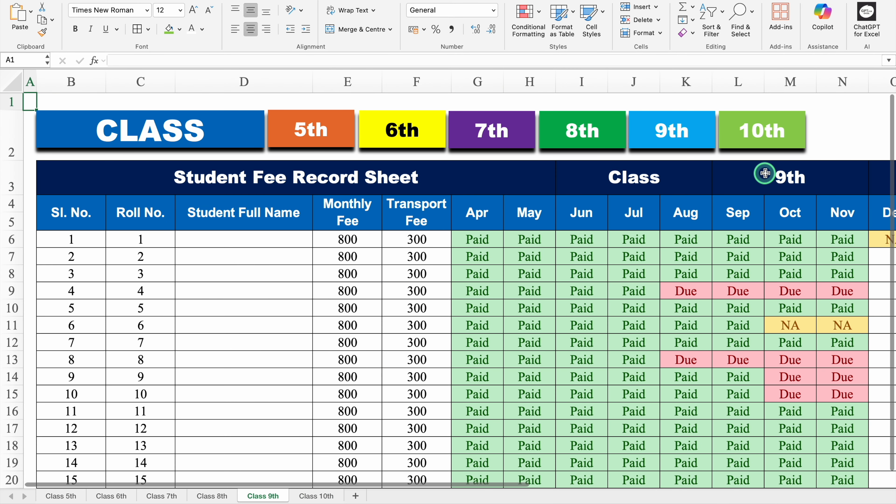
pyautogui.click(184, 36)
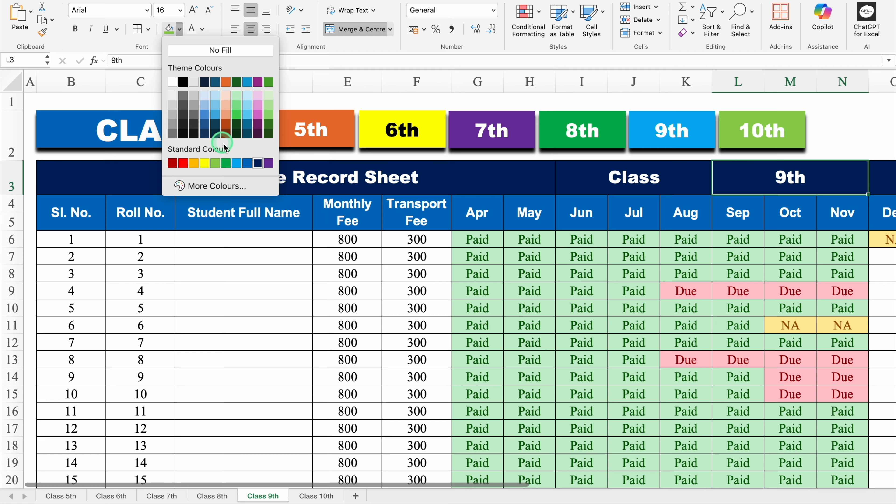
pyautogui.click(239, 161)
# Fill the 8th heading cell on the Class 8th sheet with green and the 7th heading cell on the Class 7th sheet with purple
pyautogui.click(604, 137)
pyautogui.click(170, 32)
pyautogui.click(180, 31)
pyautogui.click(227, 162)
pyautogui.click(492, 130)
pyautogui.click(180, 31)
# Fill the 6th heading cell L3 on the Class 6th sheet with yellow and make its text black
pyautogui.click(402, 131)
pyautogui.click(759, 177)
pyautogui.click(180, 31)
pyautogui.click(205, 164)
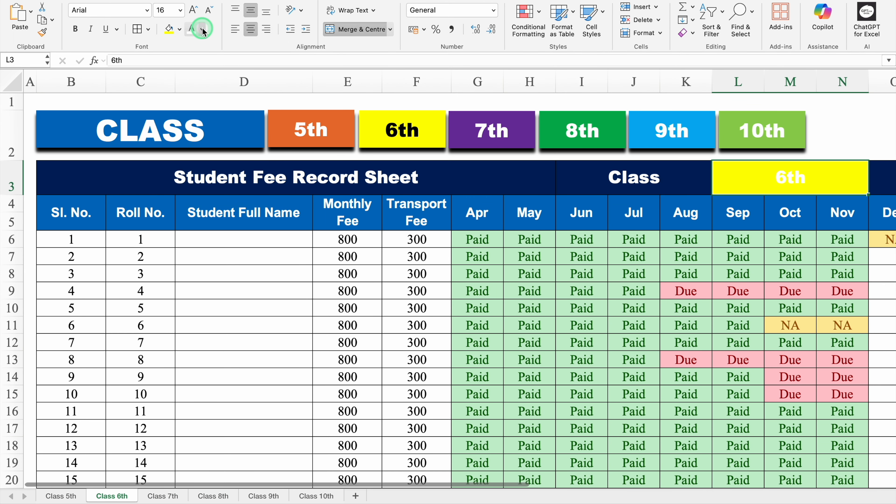
# Open the Class 5th sheet through its rectangle and fill the 5th heading cell L3 with theme orange
pyautogui.click(311, 130)
pyautogui.click(759, 176)
pyautogui.click(180, 32)
pyautogui.click(226, 82)
# Test the rectangle links from 5th through 10th in order, checking the coloured class heading on each sheet
pyautogui.click(302, 130)
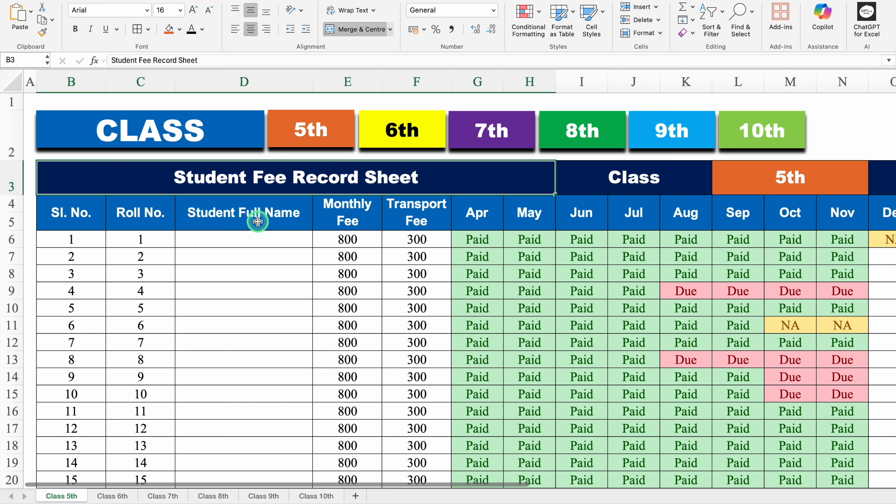
pyautogui.click(302, 128)
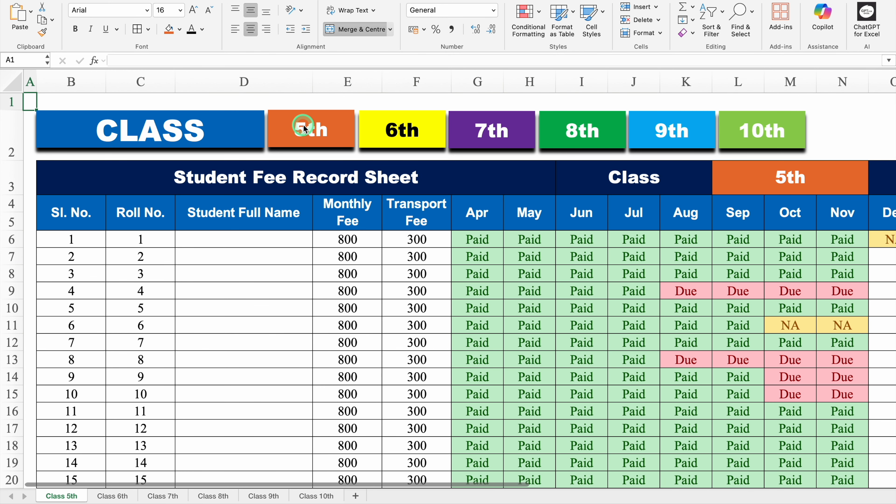
pyautogui.click(392, 137)
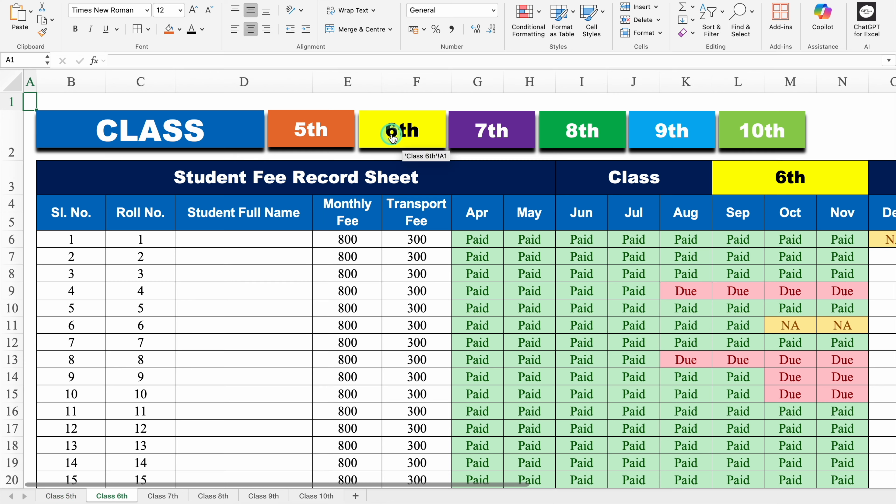
pyautogui.click(477, 128)
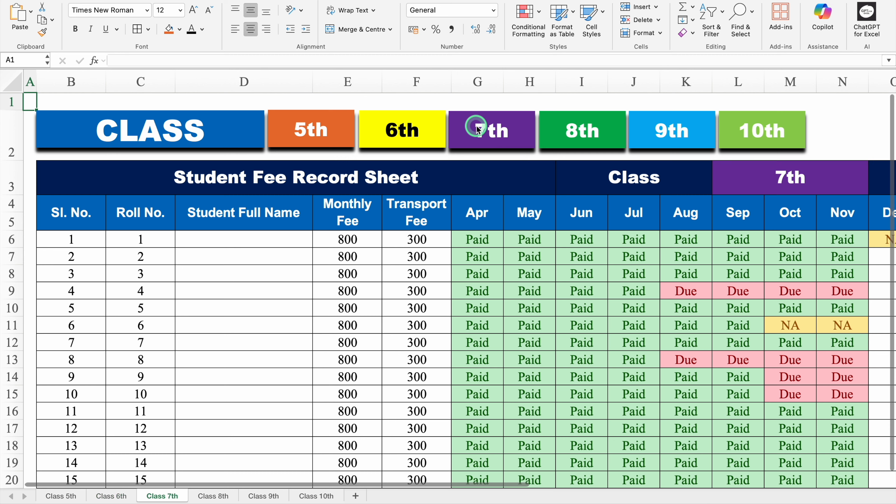
pyautogui.click(561, 131)
pyautogui.click(656, 135)
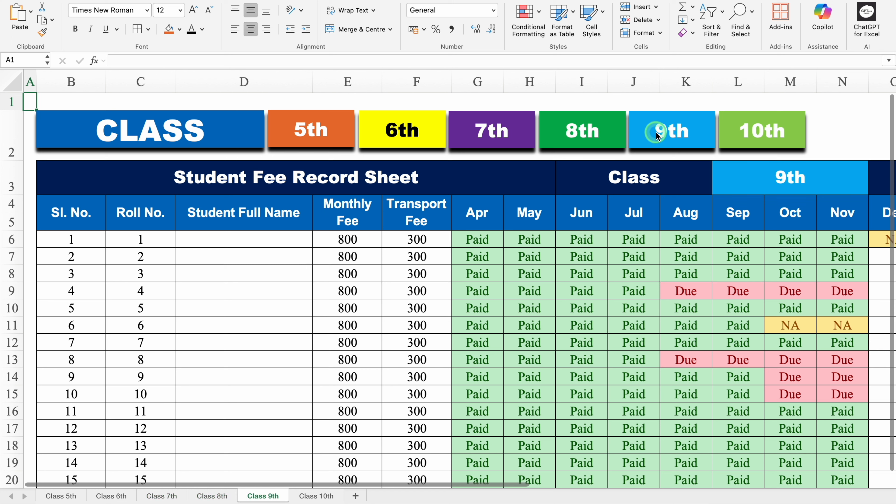
pyautogui.click(740, 135)
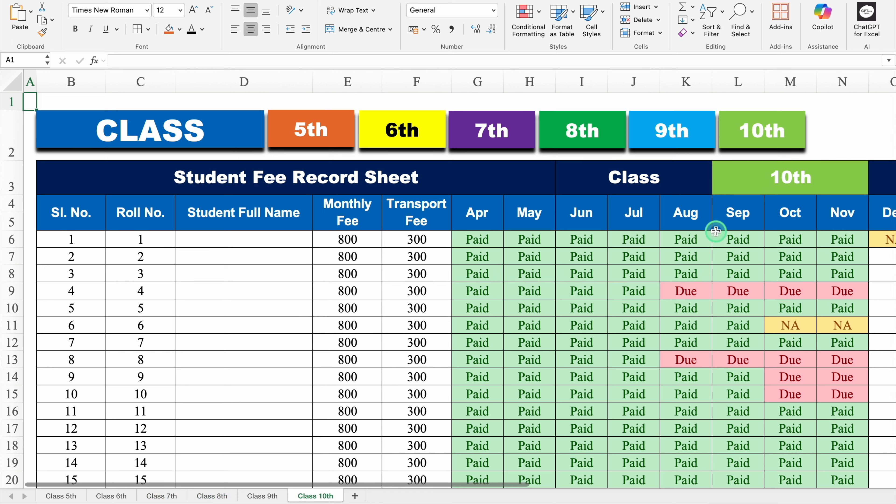